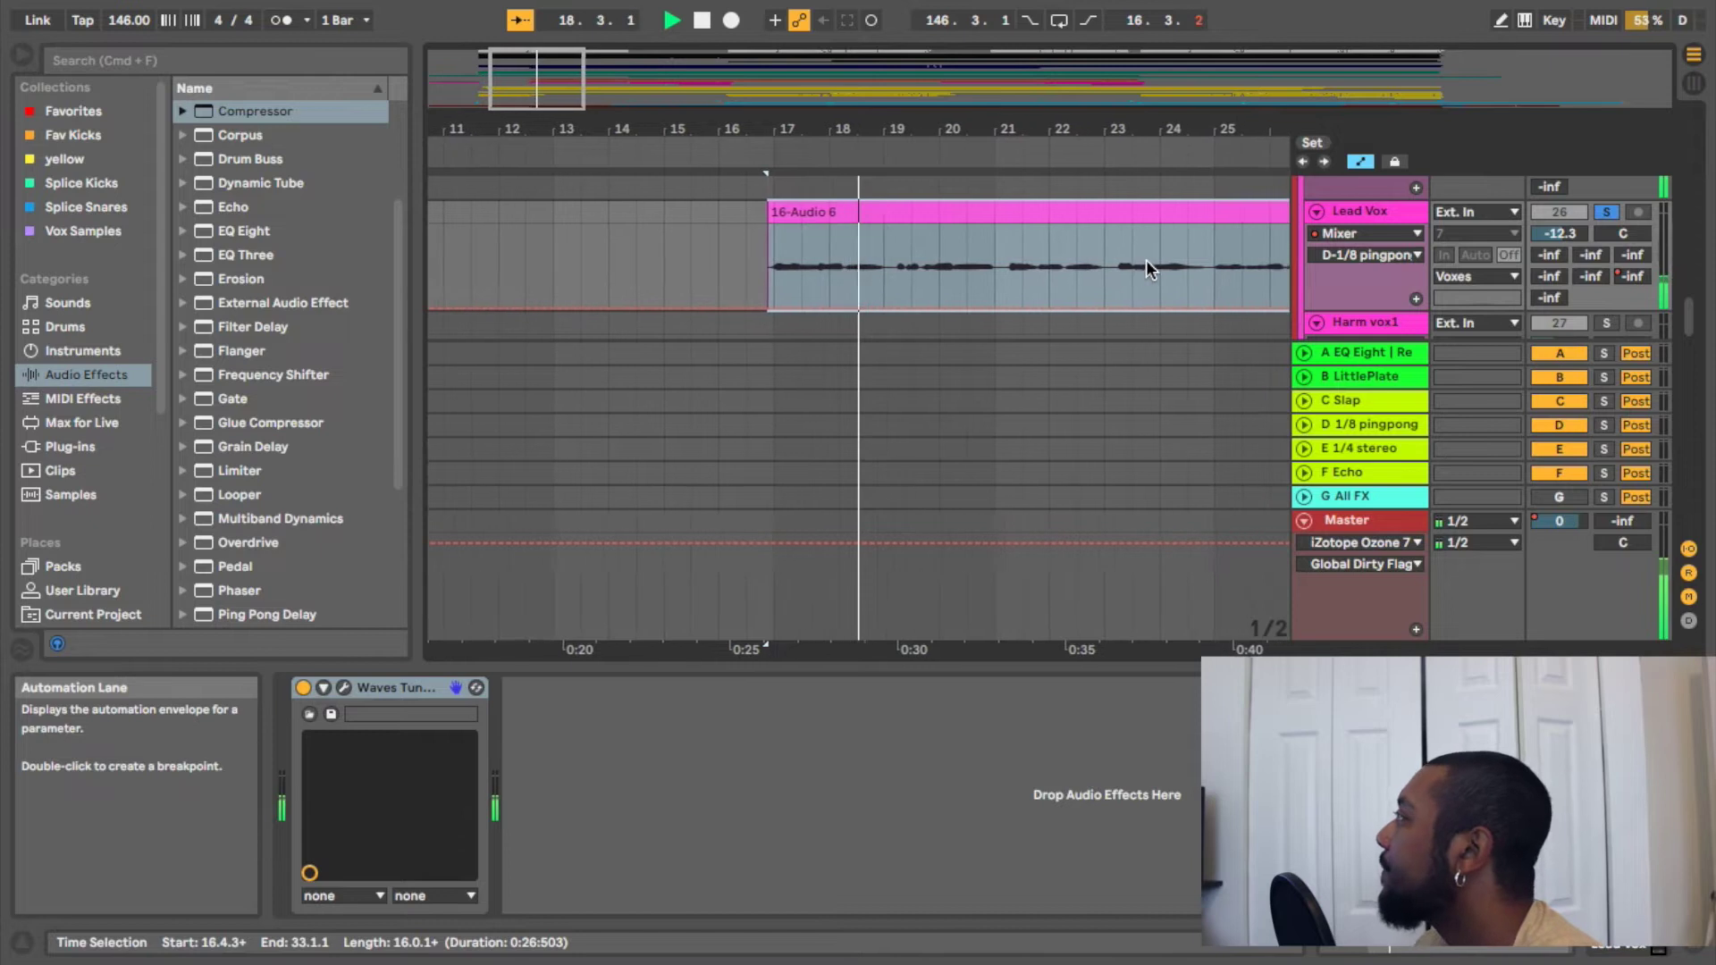
Compare the Lead Vox in the full mix and soloed during playback, and stop with the track unsoloed
{"action": "left_click", "coordinate": [1607, 213]}
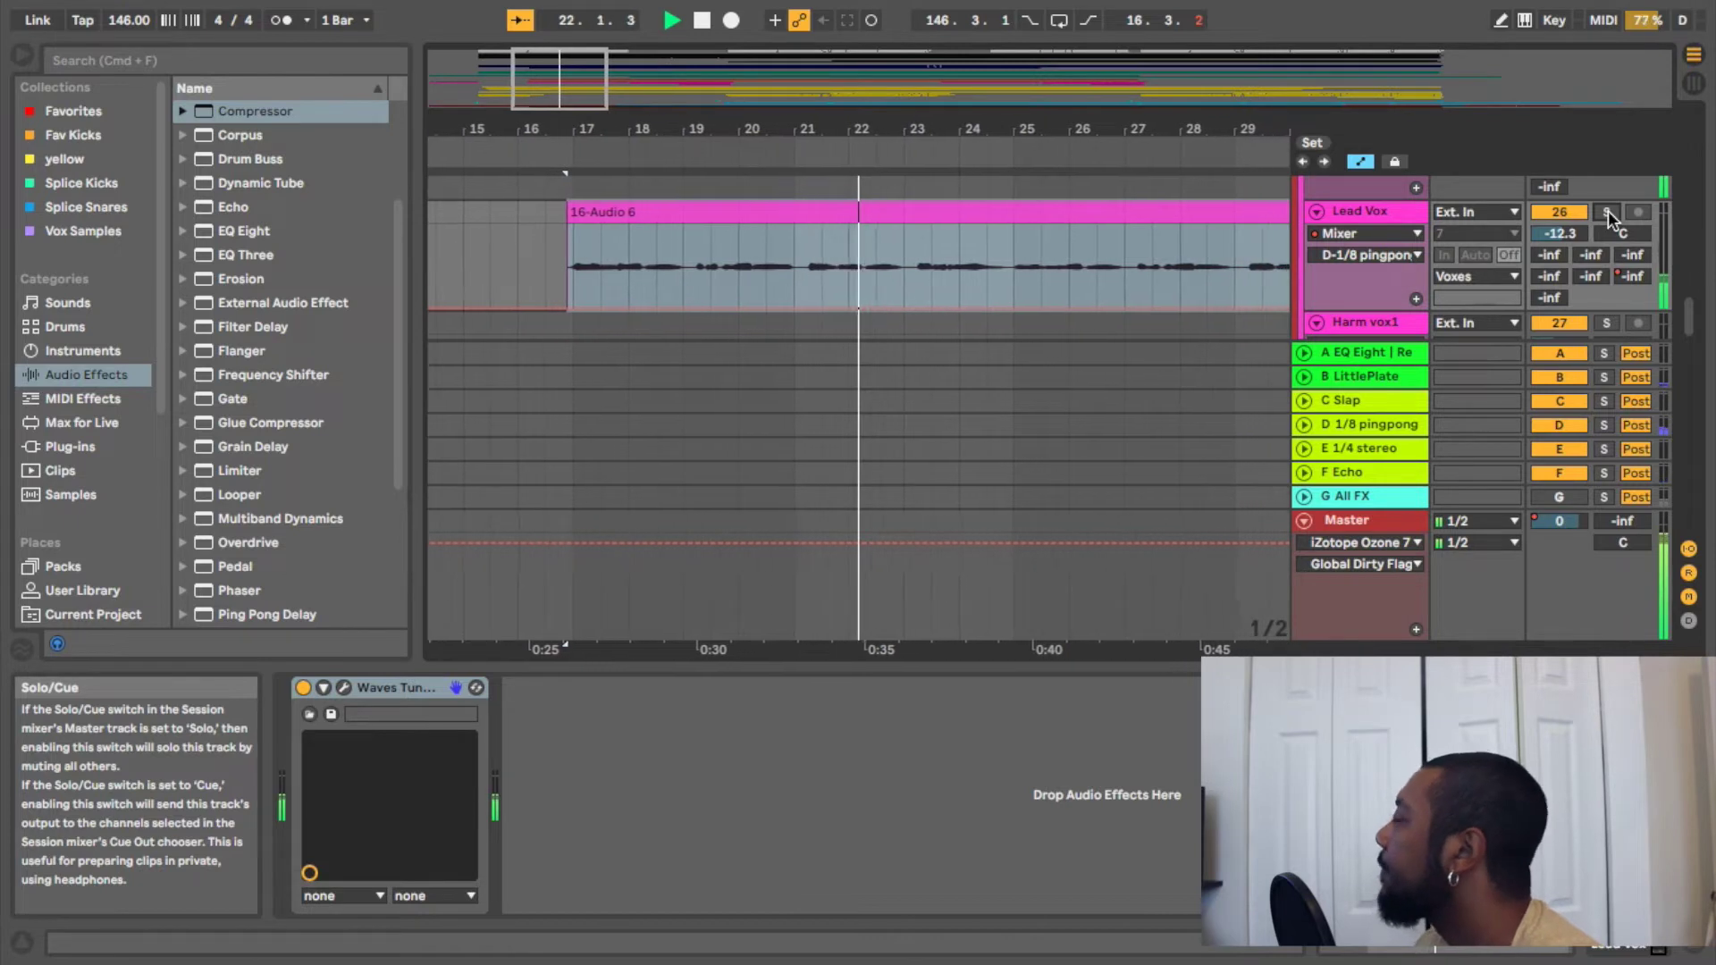
{"action": "left_click", "coordinate": [1607, 212]}
{"action": "key", "text": "space"}
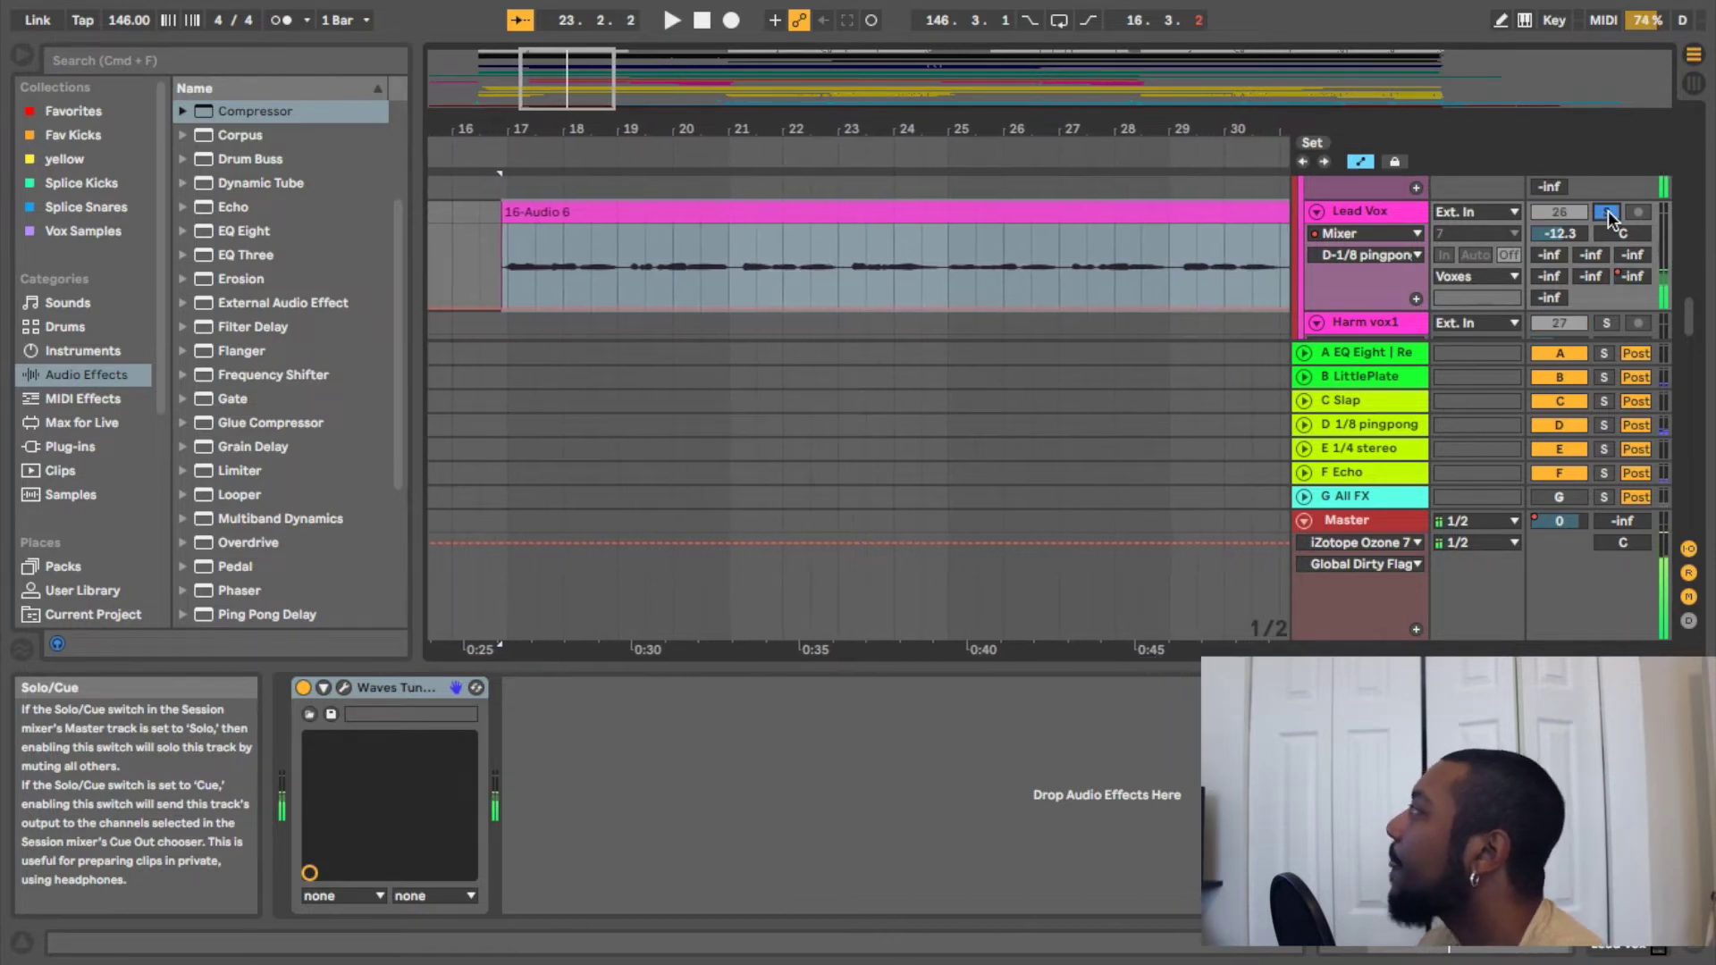
{"action": "left_click", "coordinate": [1607, 211]}
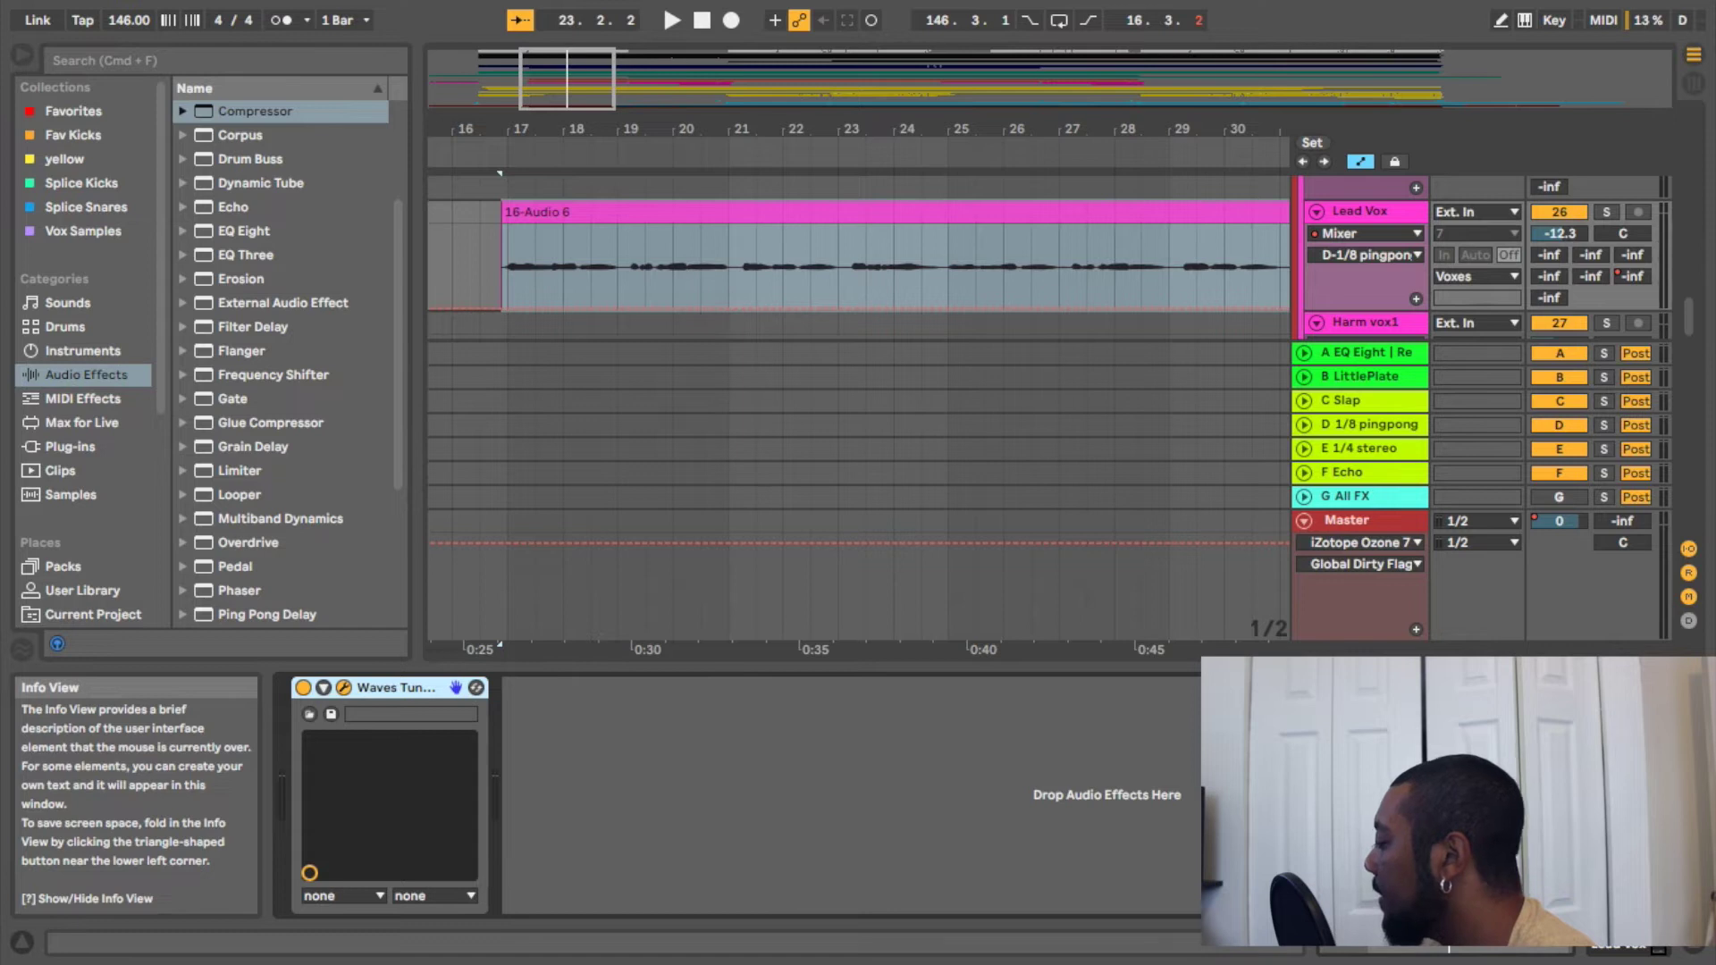
Review the Waves Tune Real-Time settings on the Lead Vox track and close the plug-in window
{"action": "left_click_drag", "start_coordinate": [0, 536], "coordinate": [683, 120]}
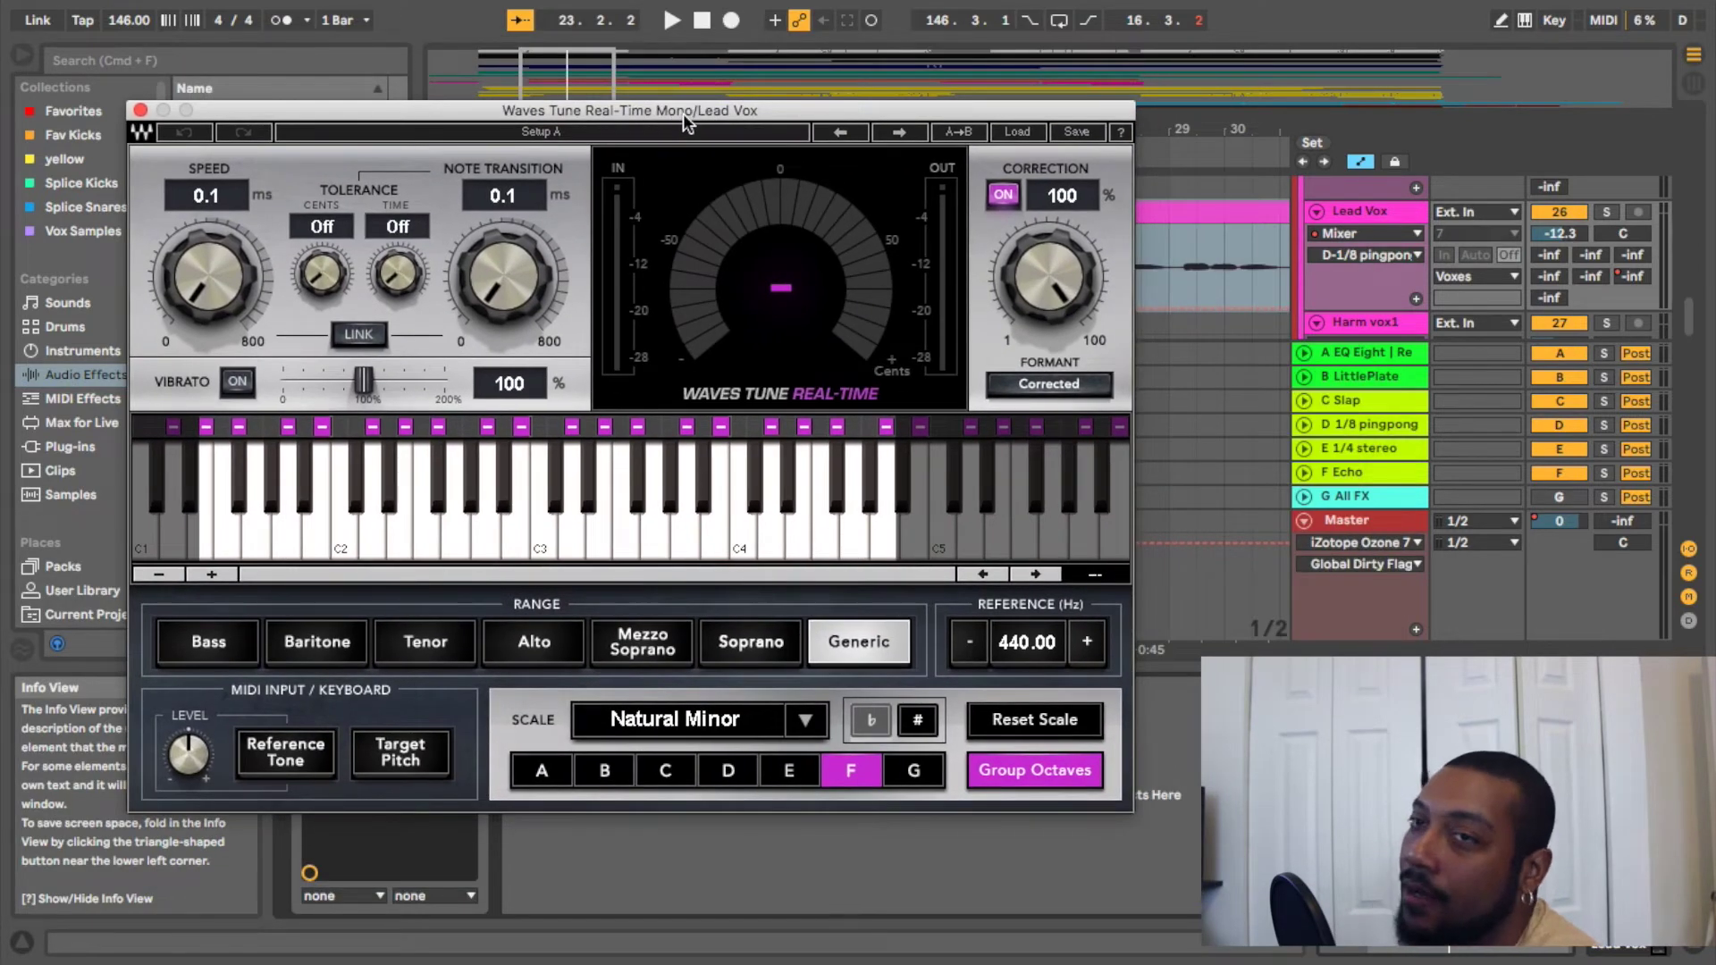
{"action": "left_click", "coordinate": [139, 110]}
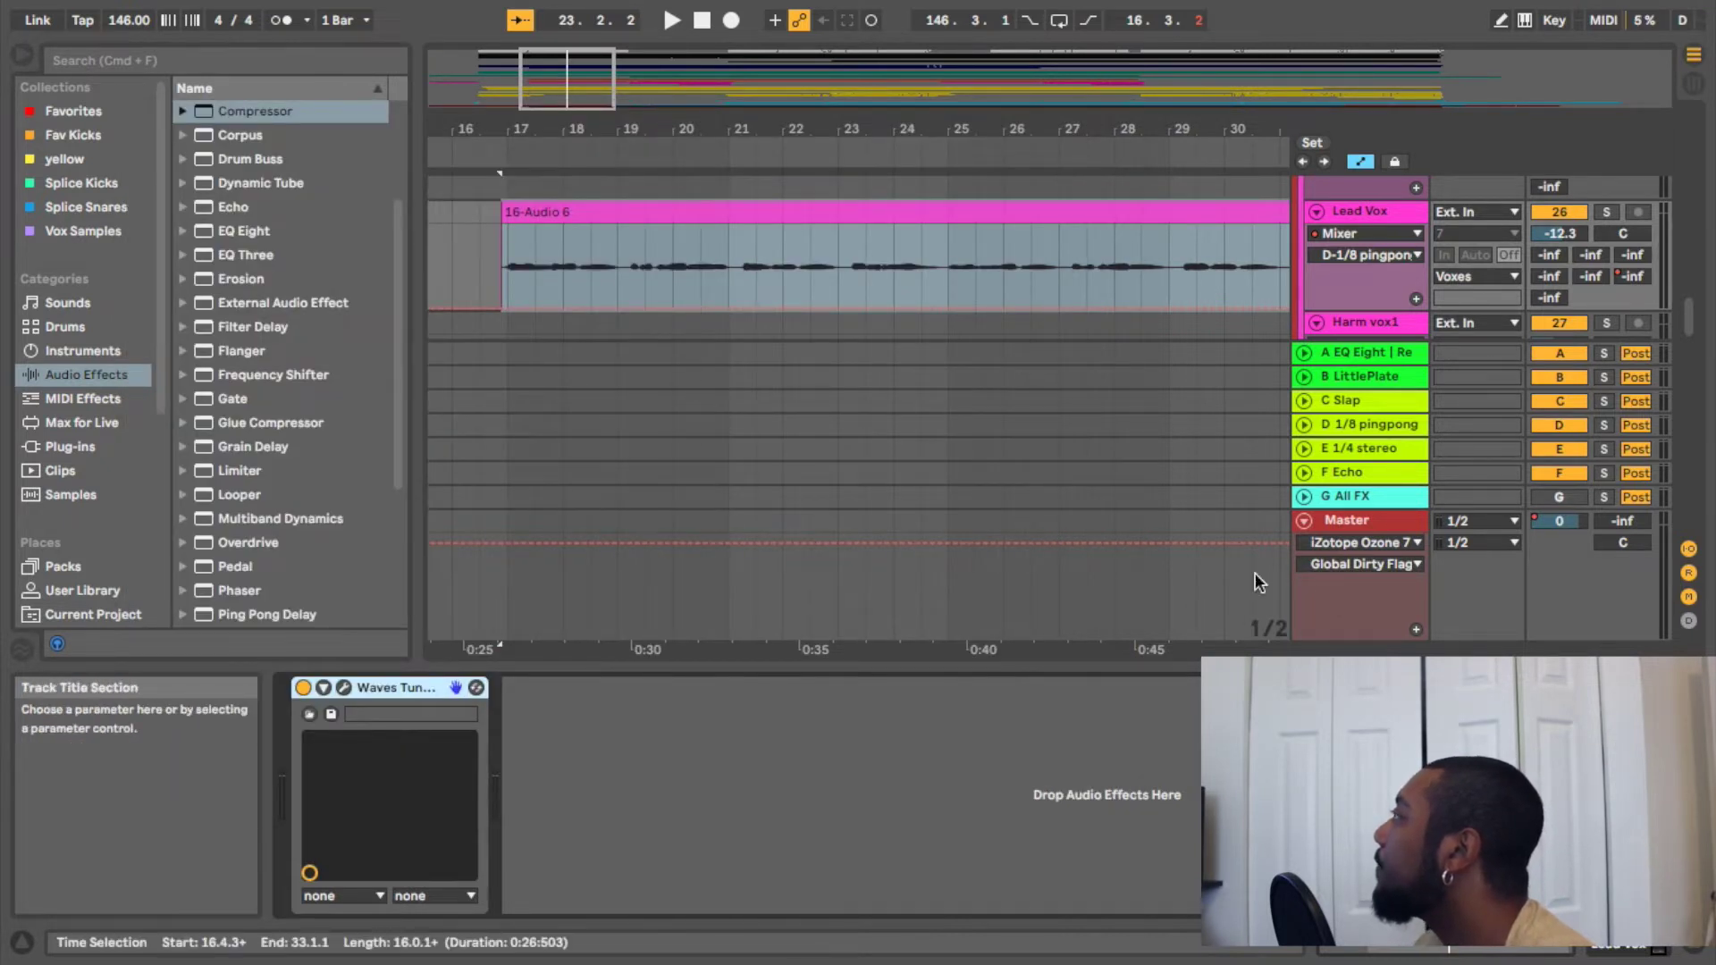
Hide the return tracks and load Slate Digital's Virtual Mix Rack plug-in onto the Lead Vox track
{"action": "left_click", "coordinate": [1689, 574]}
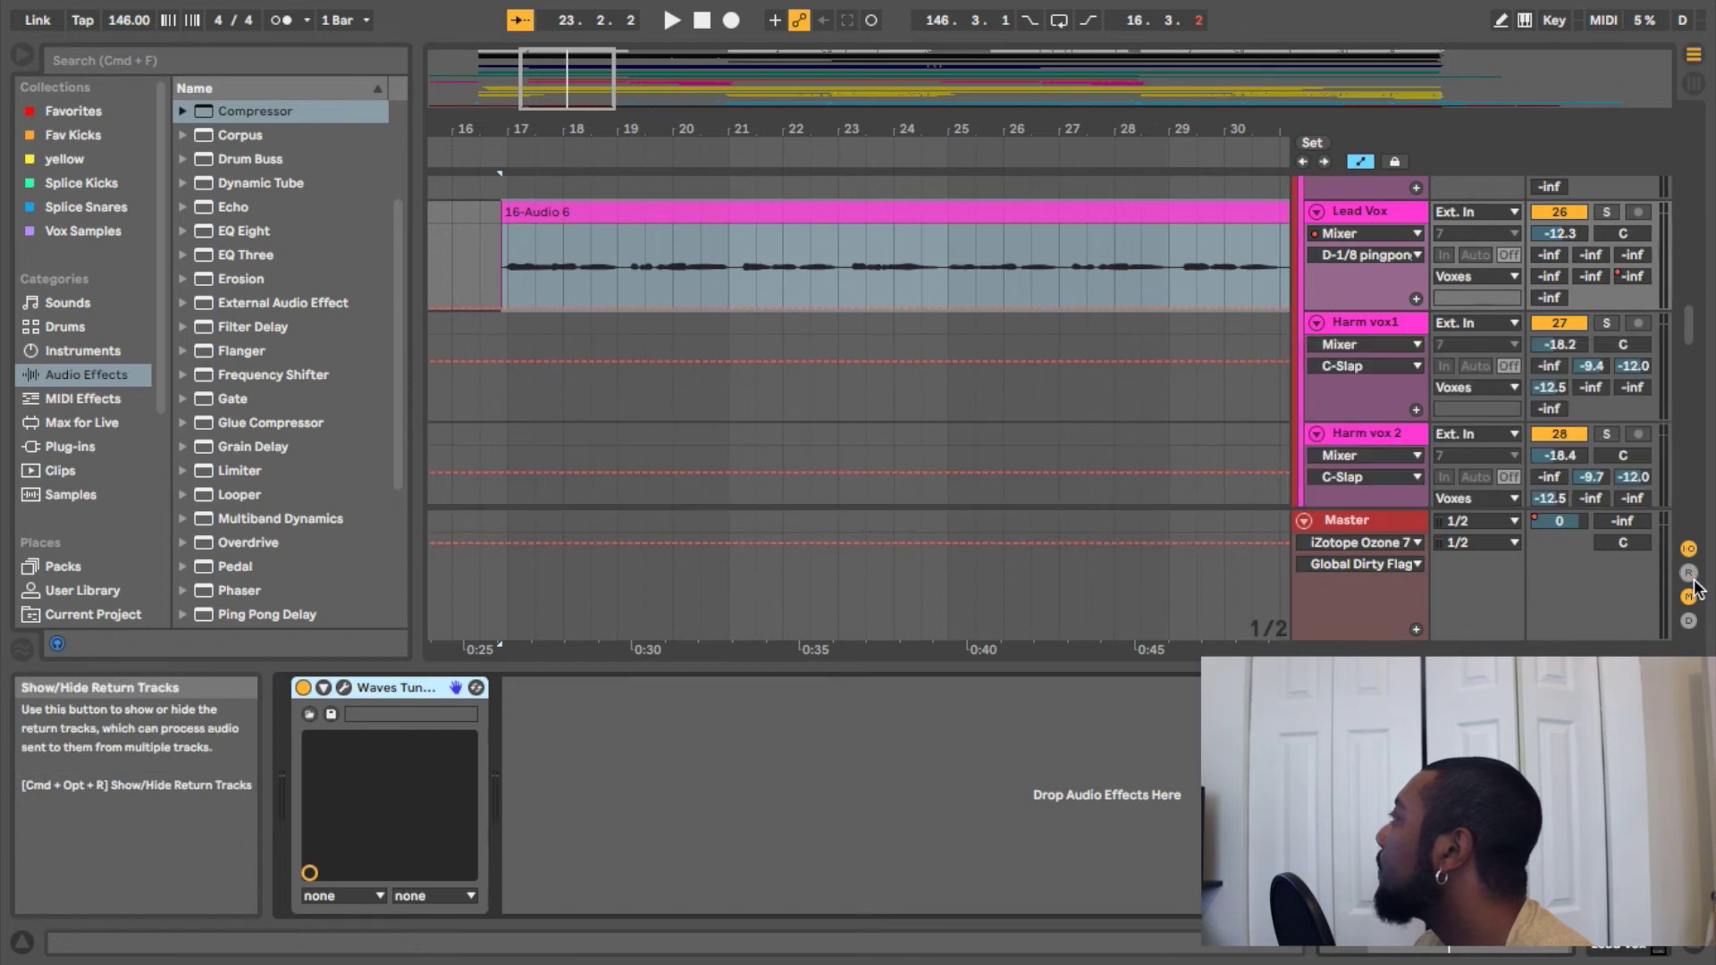
{"action": "left_click", "coordinate": [1370, 212]}
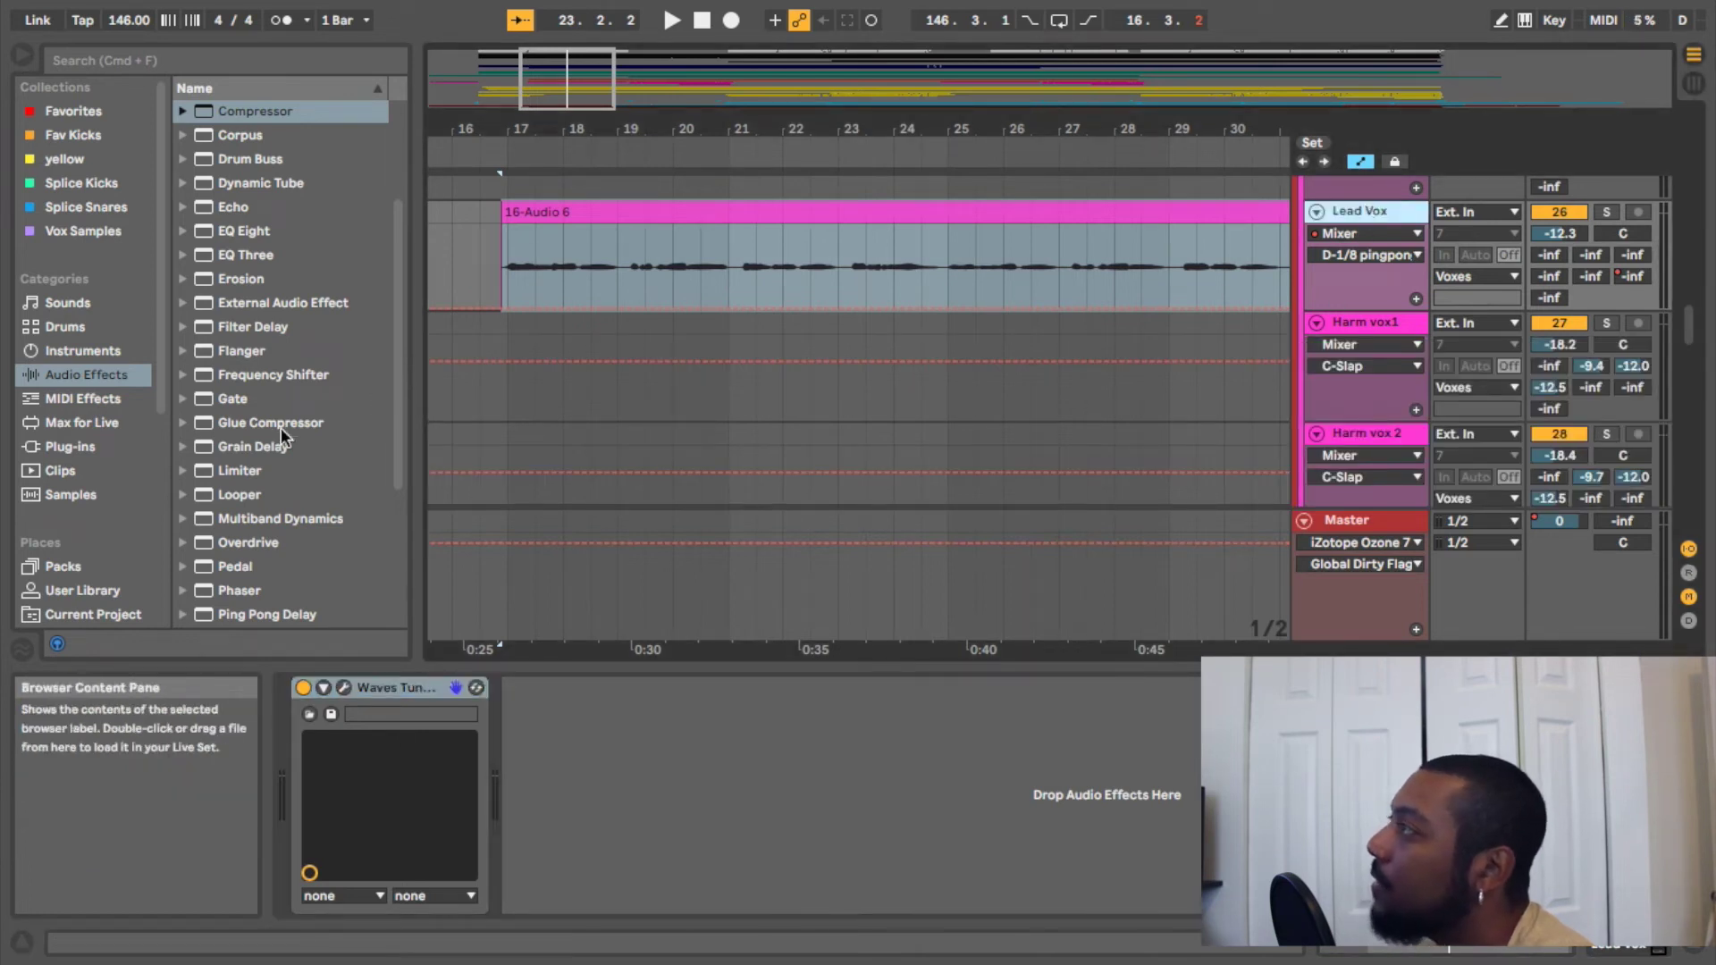
{"action": "left_click", "coordinate": [72, 446]}
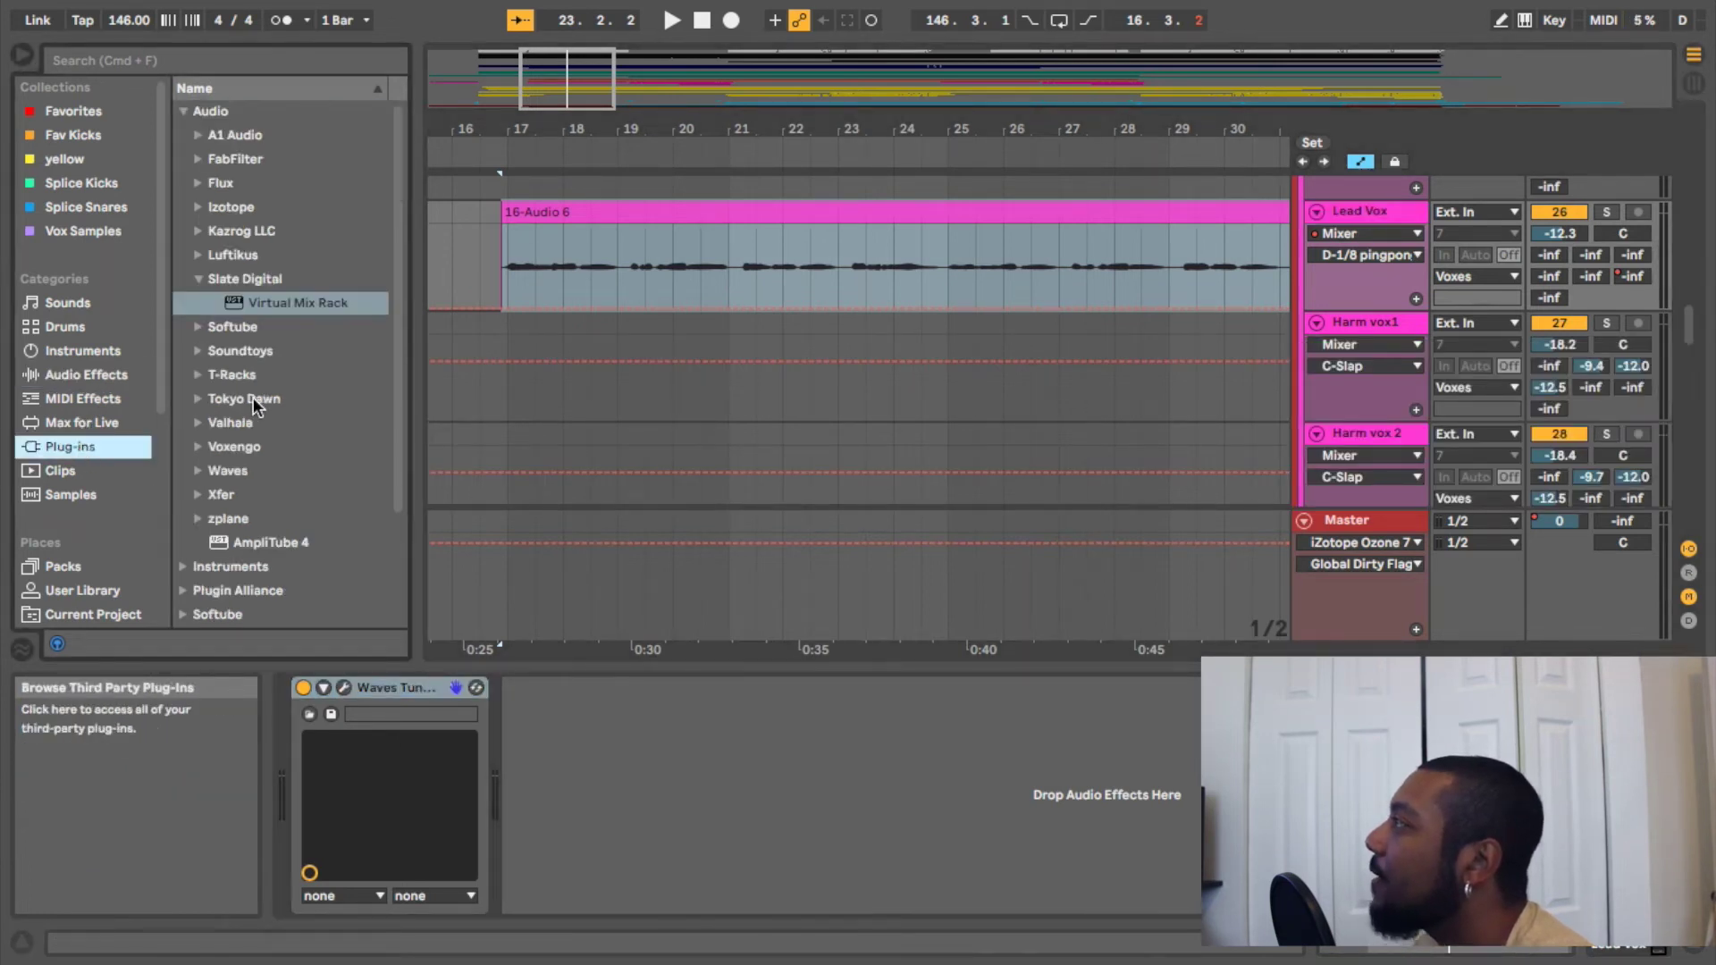
{"action": "left_click_drag", "start_coordinate": [279, 302], "coordinate": [680, 288]}
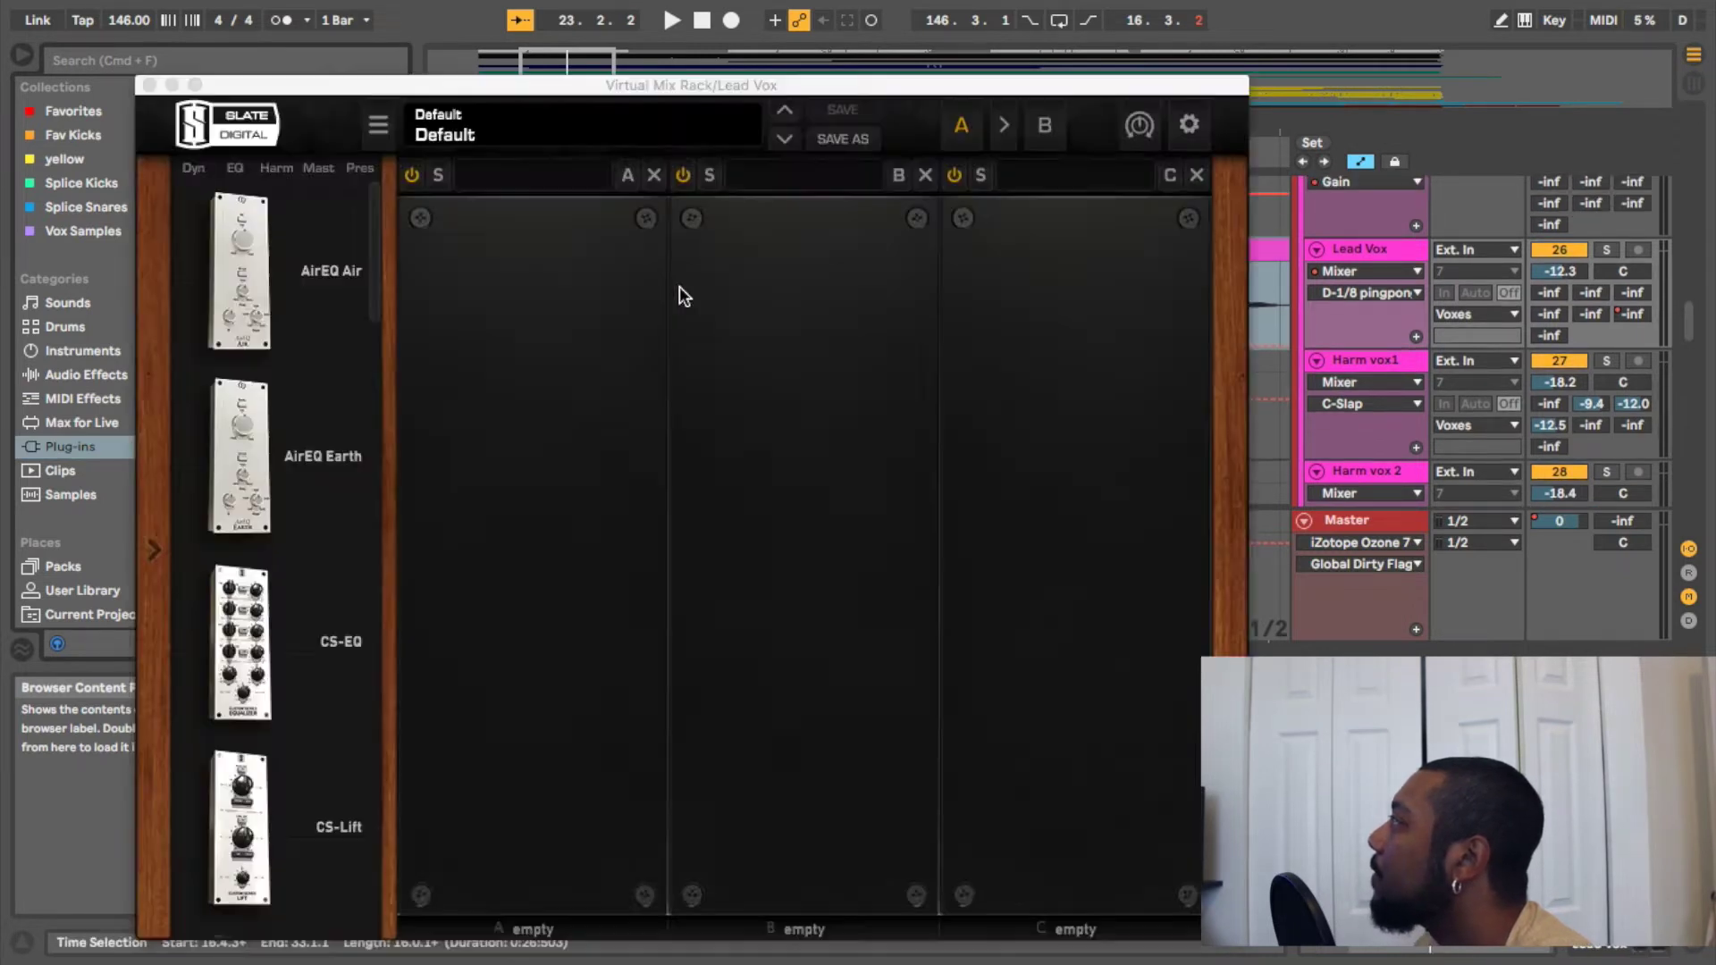
{"action": "left_click_drag", "start_coordinate": [655, 86], "coordinate": [957, 78]}
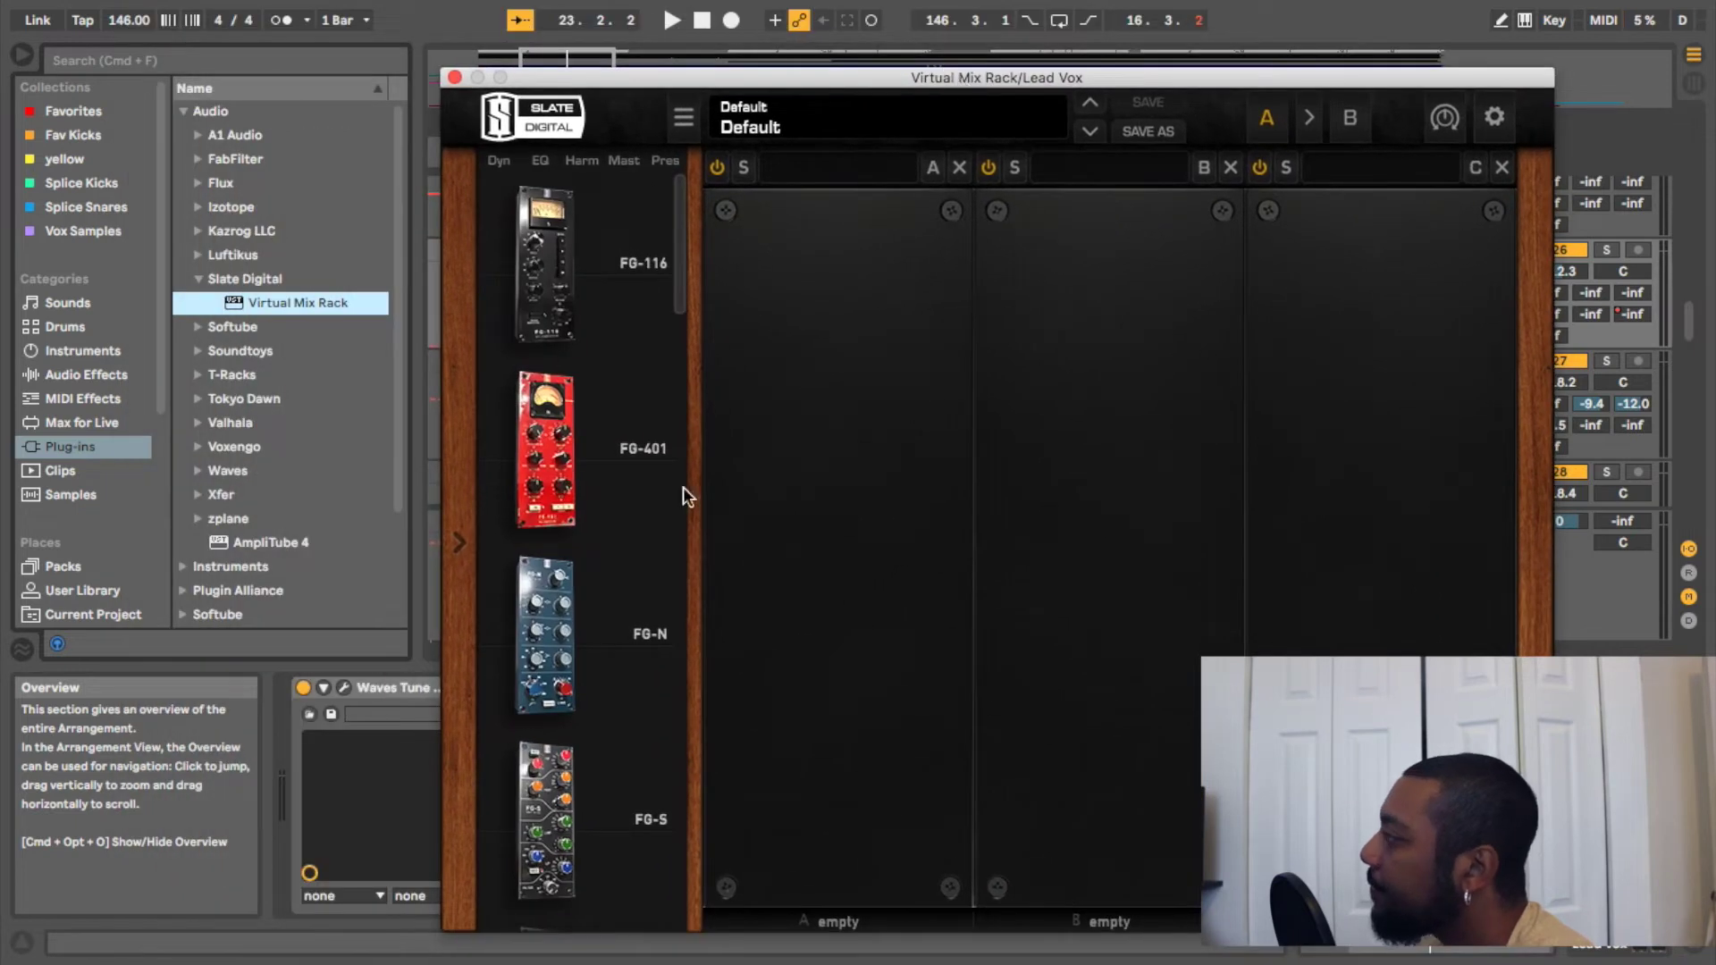
Add the VCC Channel module to the first slot of the Virtual Mix Rack
{"action": "scroll", "coordinate": [590, 677], "scroll_direction": "down", "scroll_amount": 5}
{"action": "scroll", "coordinate": [590, 677], "scroll_direction": "down", "scroll_amount": 2}
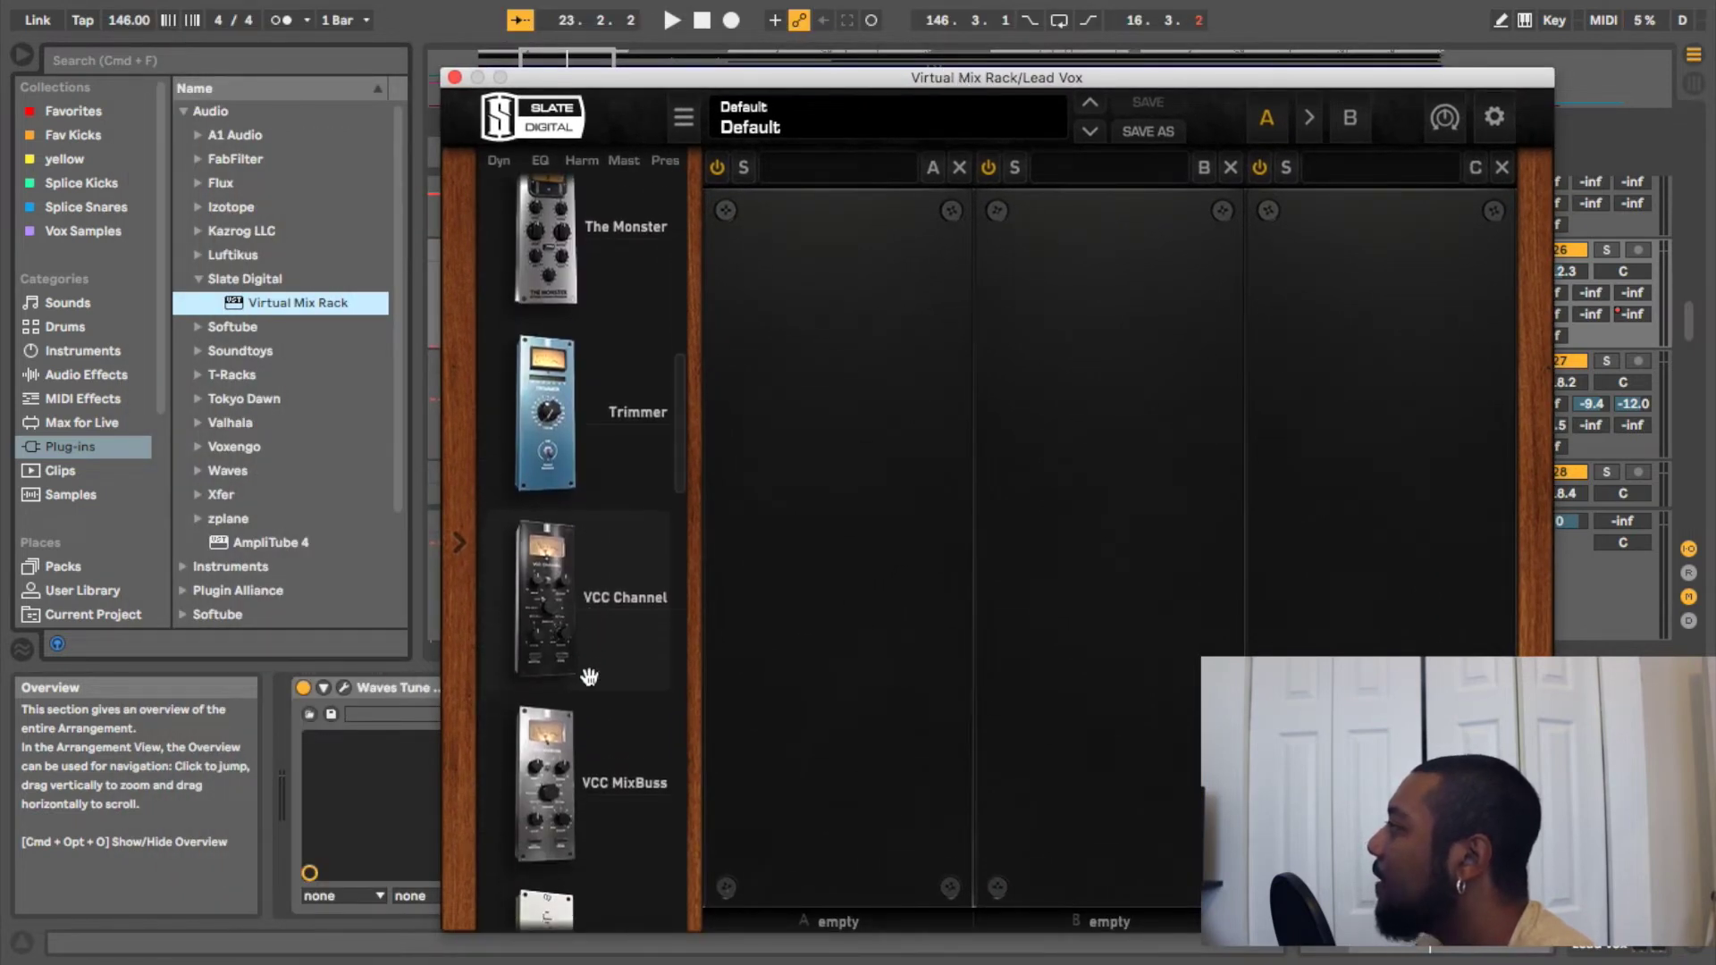
{"action": "left_click_drag", "start_coordinate": [582, 673], "coordinate": [741, 536]}
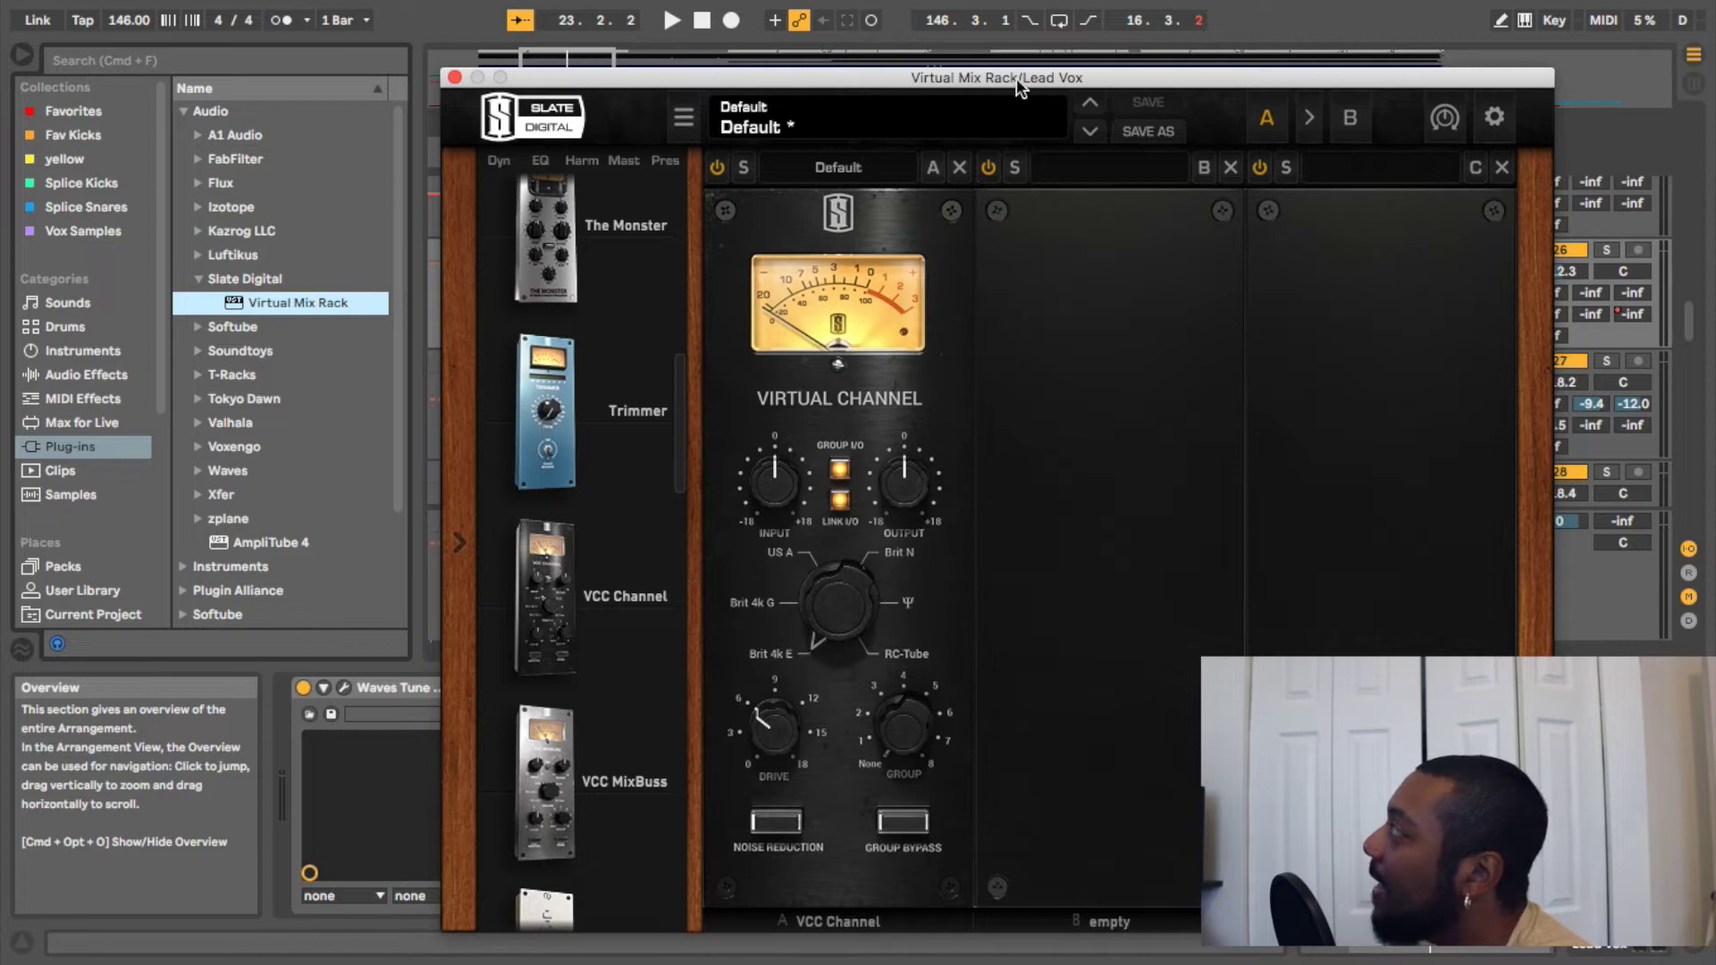
{"action": "left_click_drag", "start_coordinate": [1019, 81], "coordinate": [715, 57]}
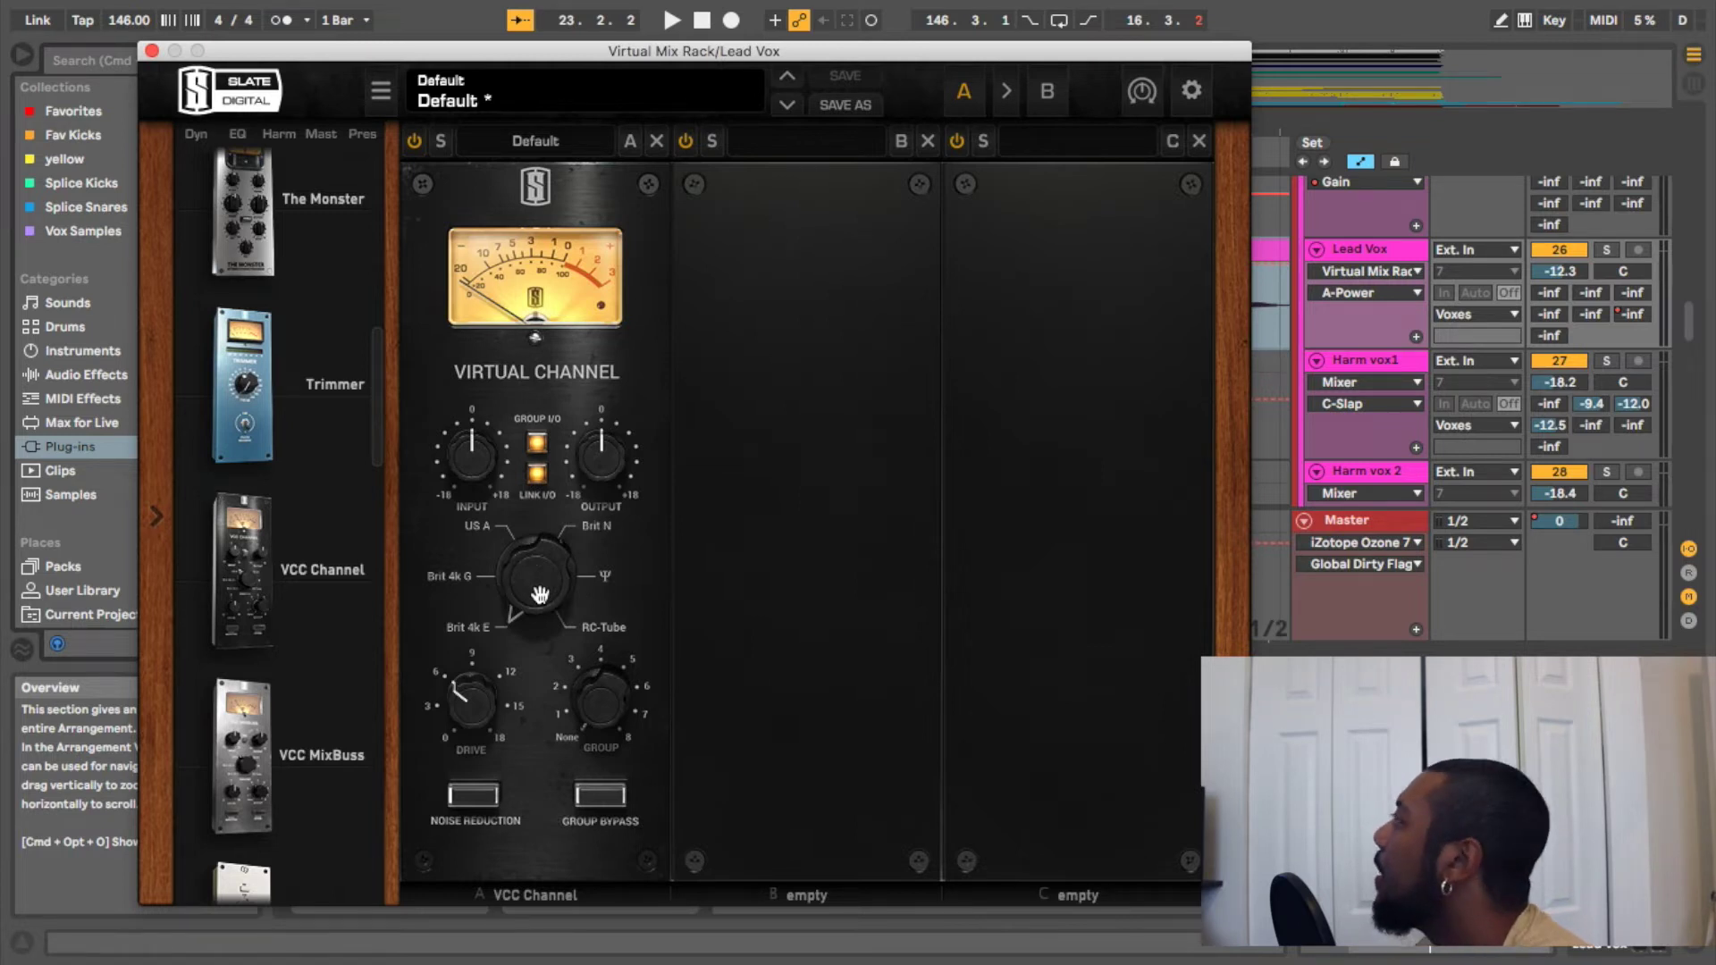
Solo the Lead Vox and switch the VCC Channel's console model to US A during playback
{"action": "left_click", "coordinate": [1606, 249]}
{"action": "key", "text": "space"}
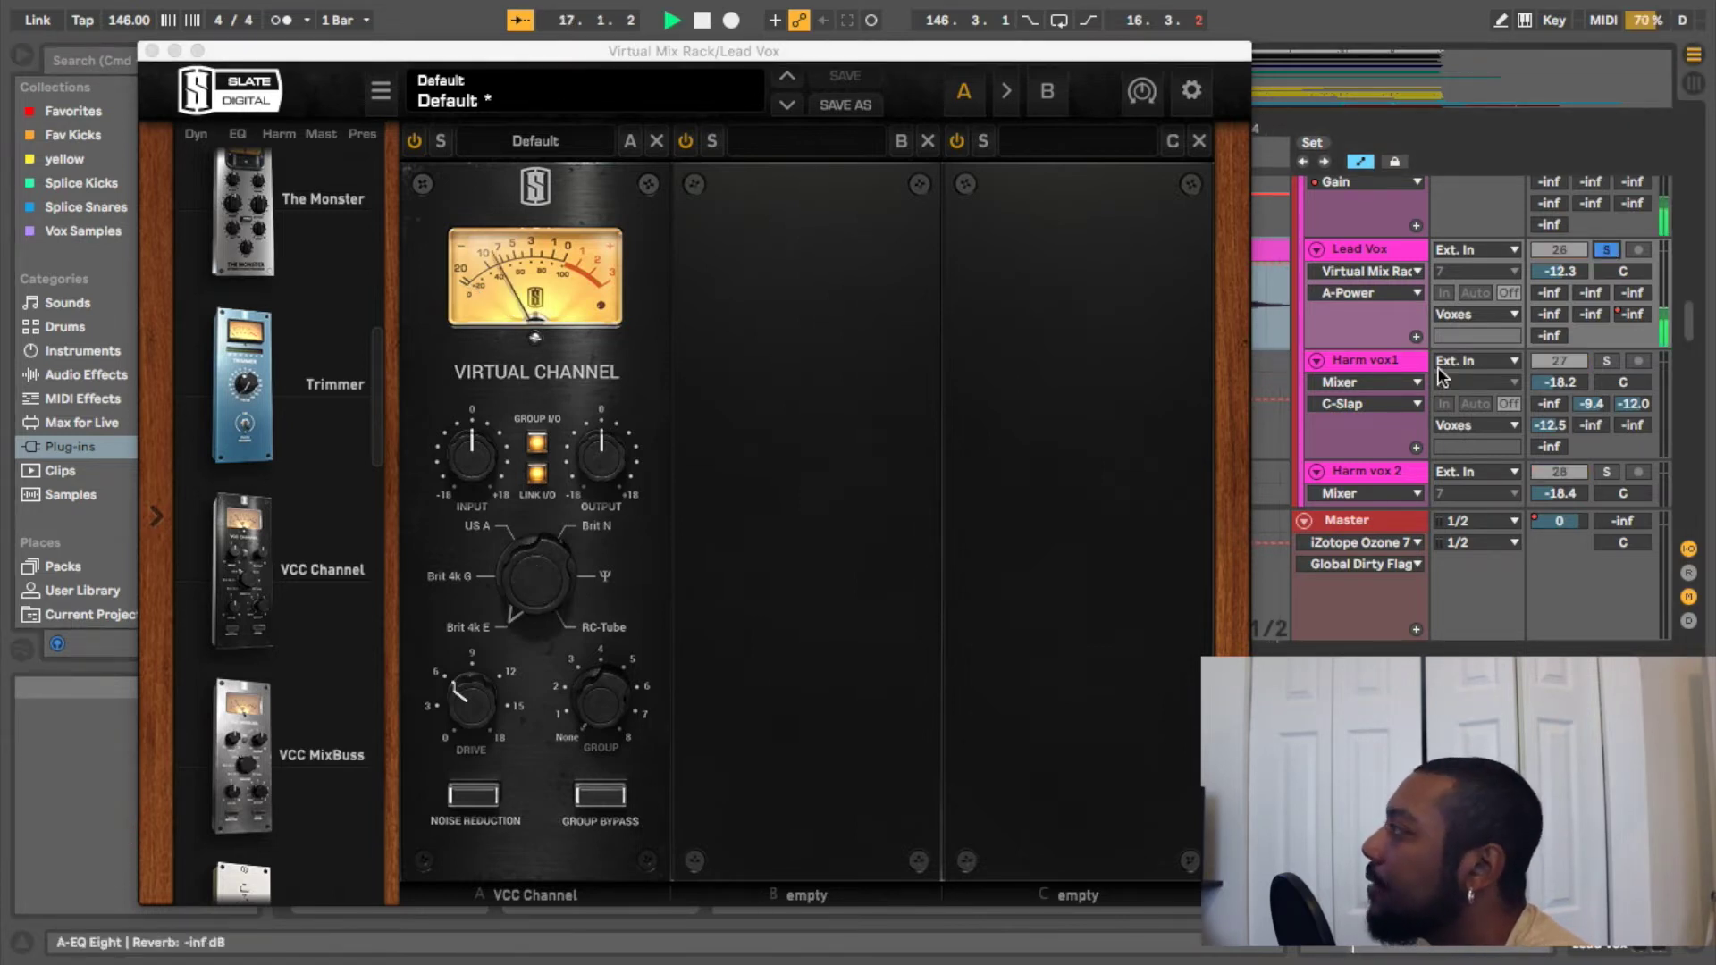
{"action": "left_click", "coordinate": [461, 701]}
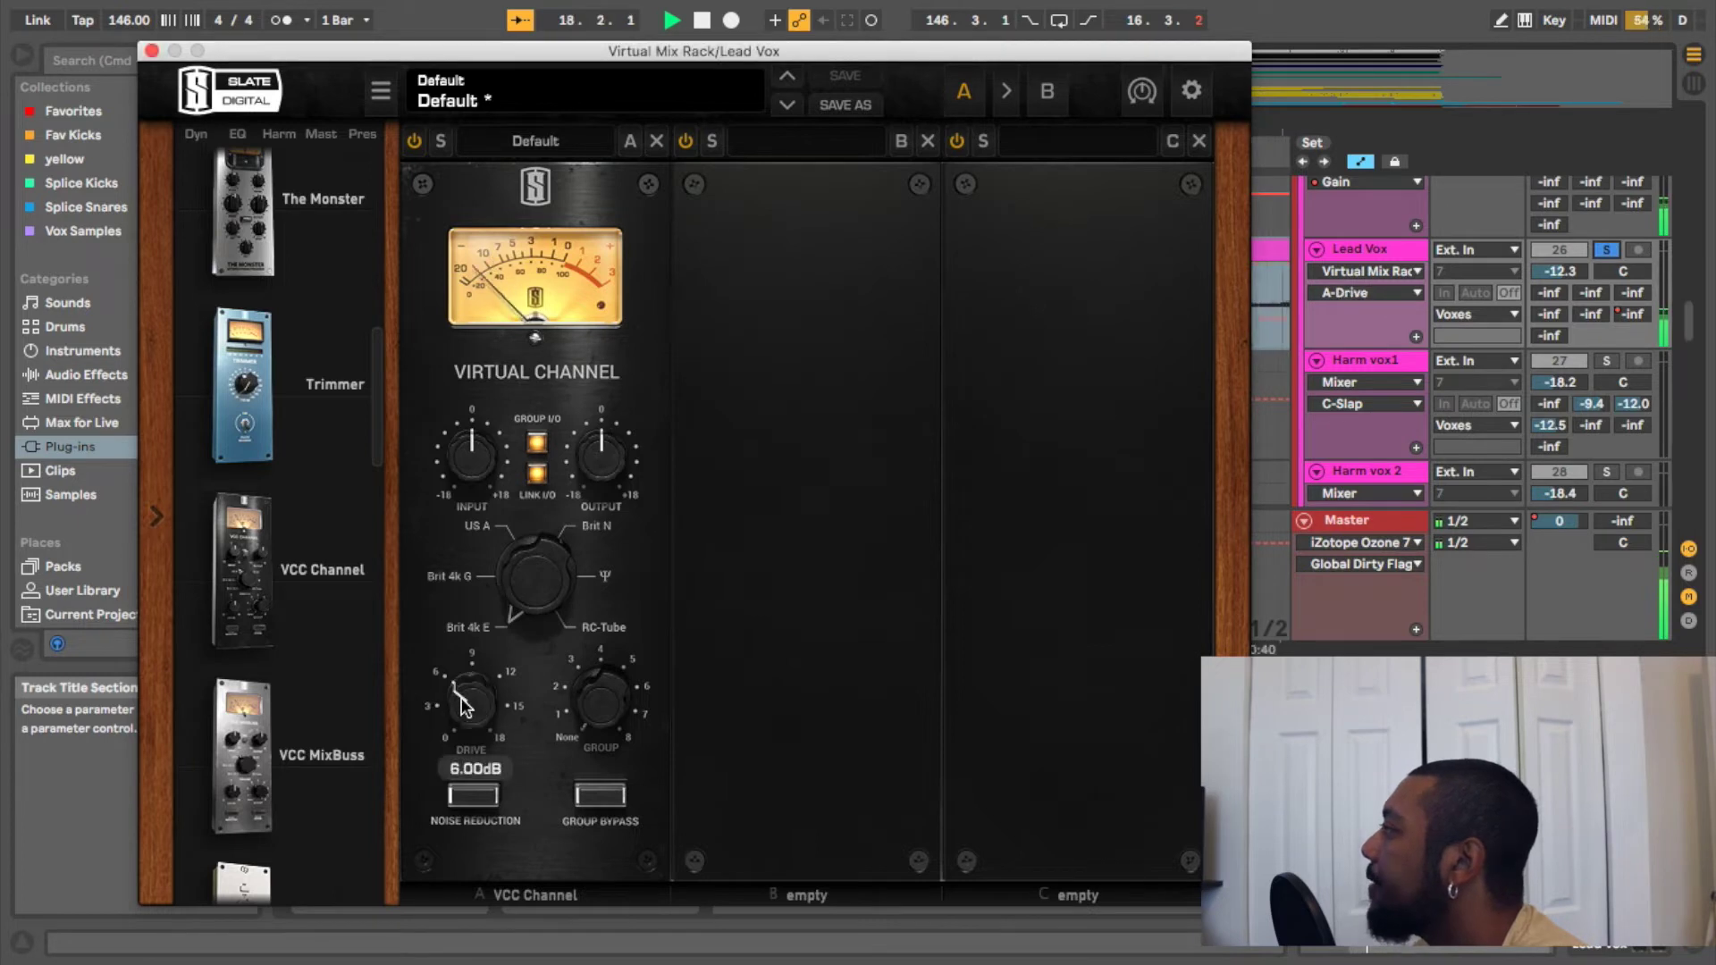
{"action": "left_click_drag", "start_coordinate": [529, 593], "coordinate": [527, 554]}
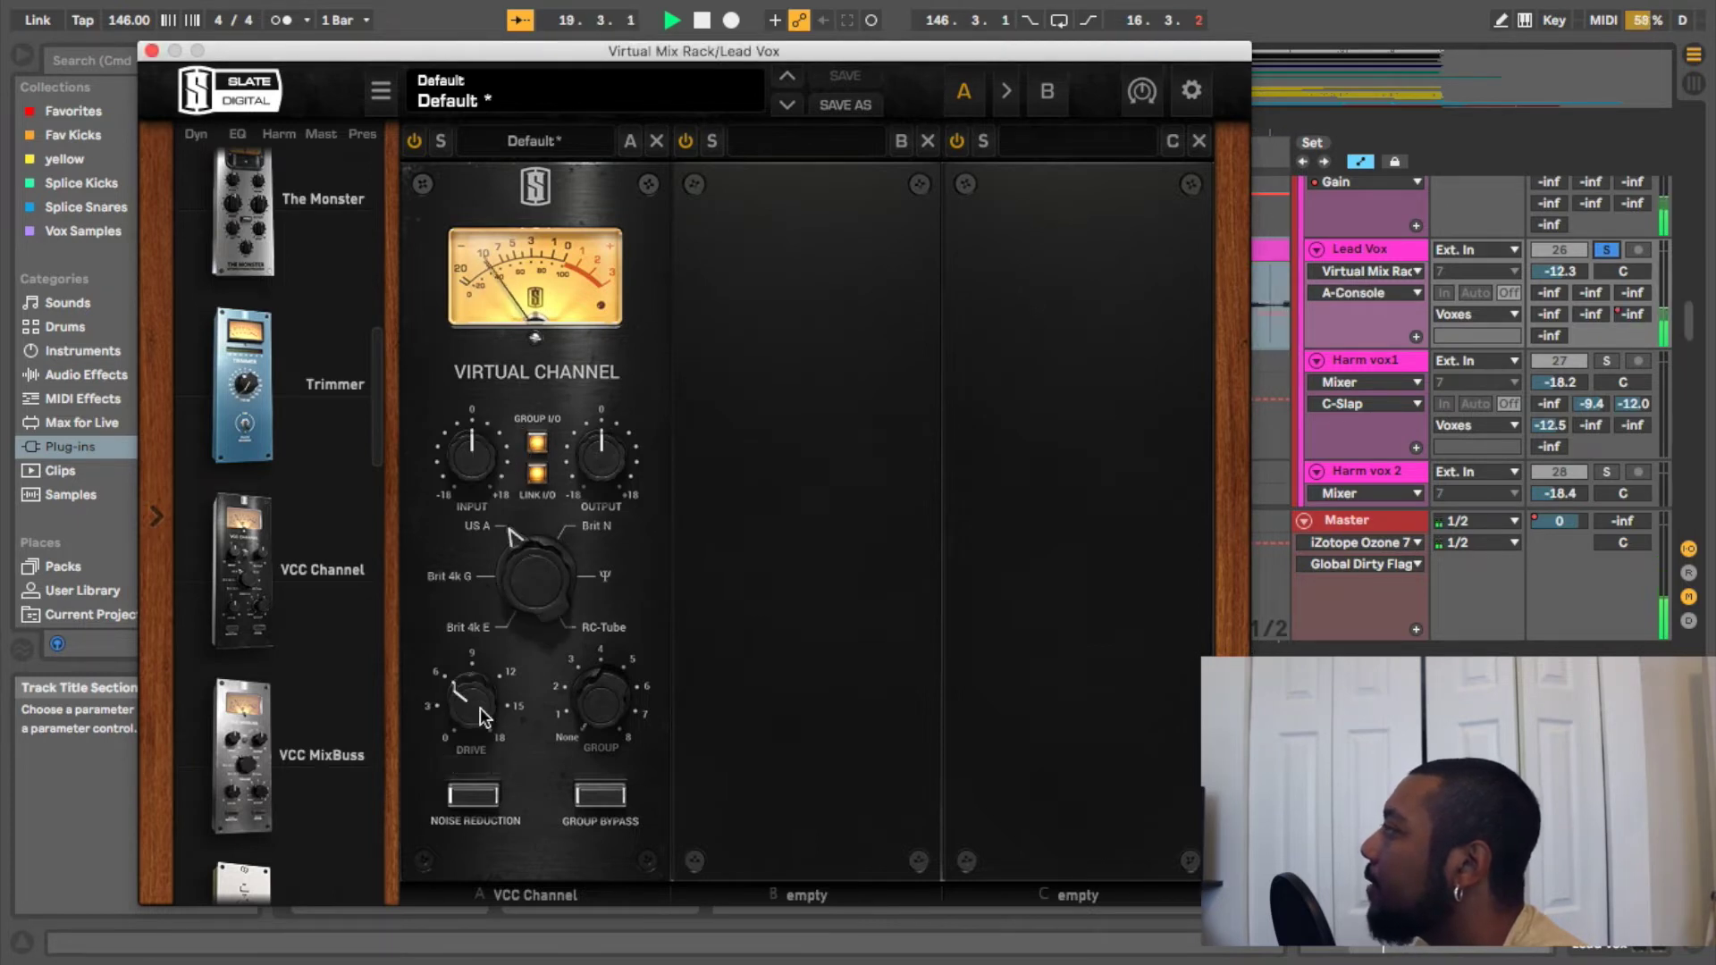
{"action": "key", "text": "space"}
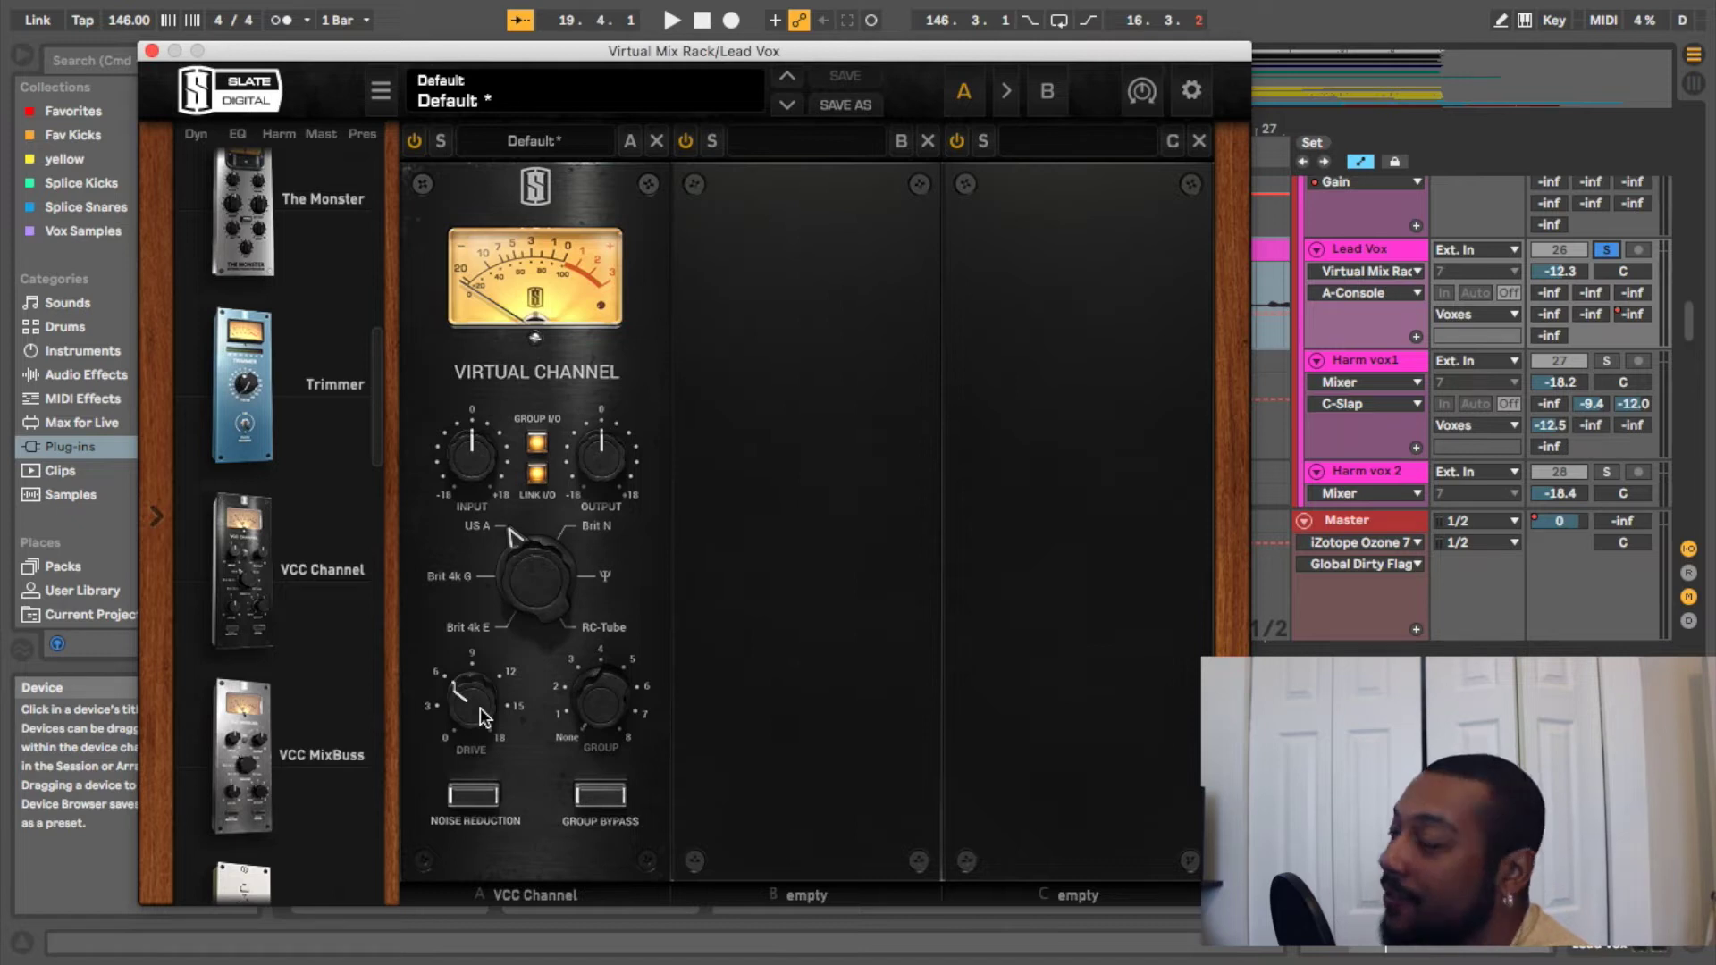
Play the vocal and set the VCC Channel's drive to 18 dB and its linked input to +9.48 dB
{"action": "key", "text": "space"}
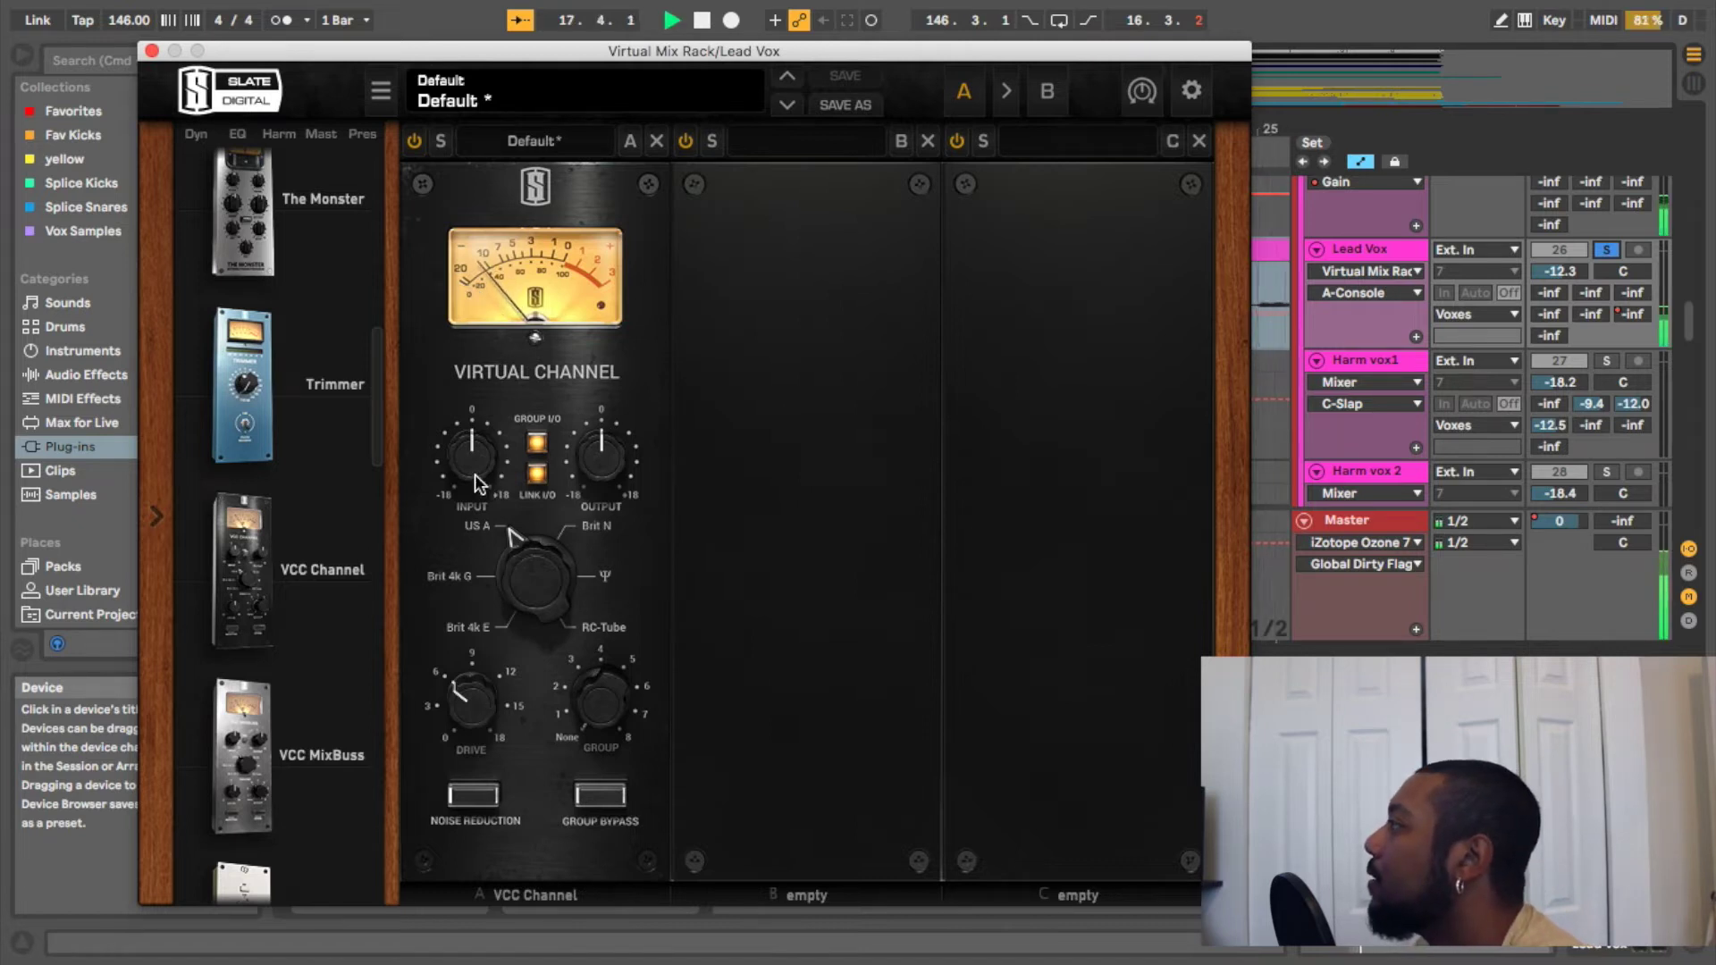
{"action": "left_click_drag", "start_coordinate": [478, 679], "coordinate": [416, 371]}
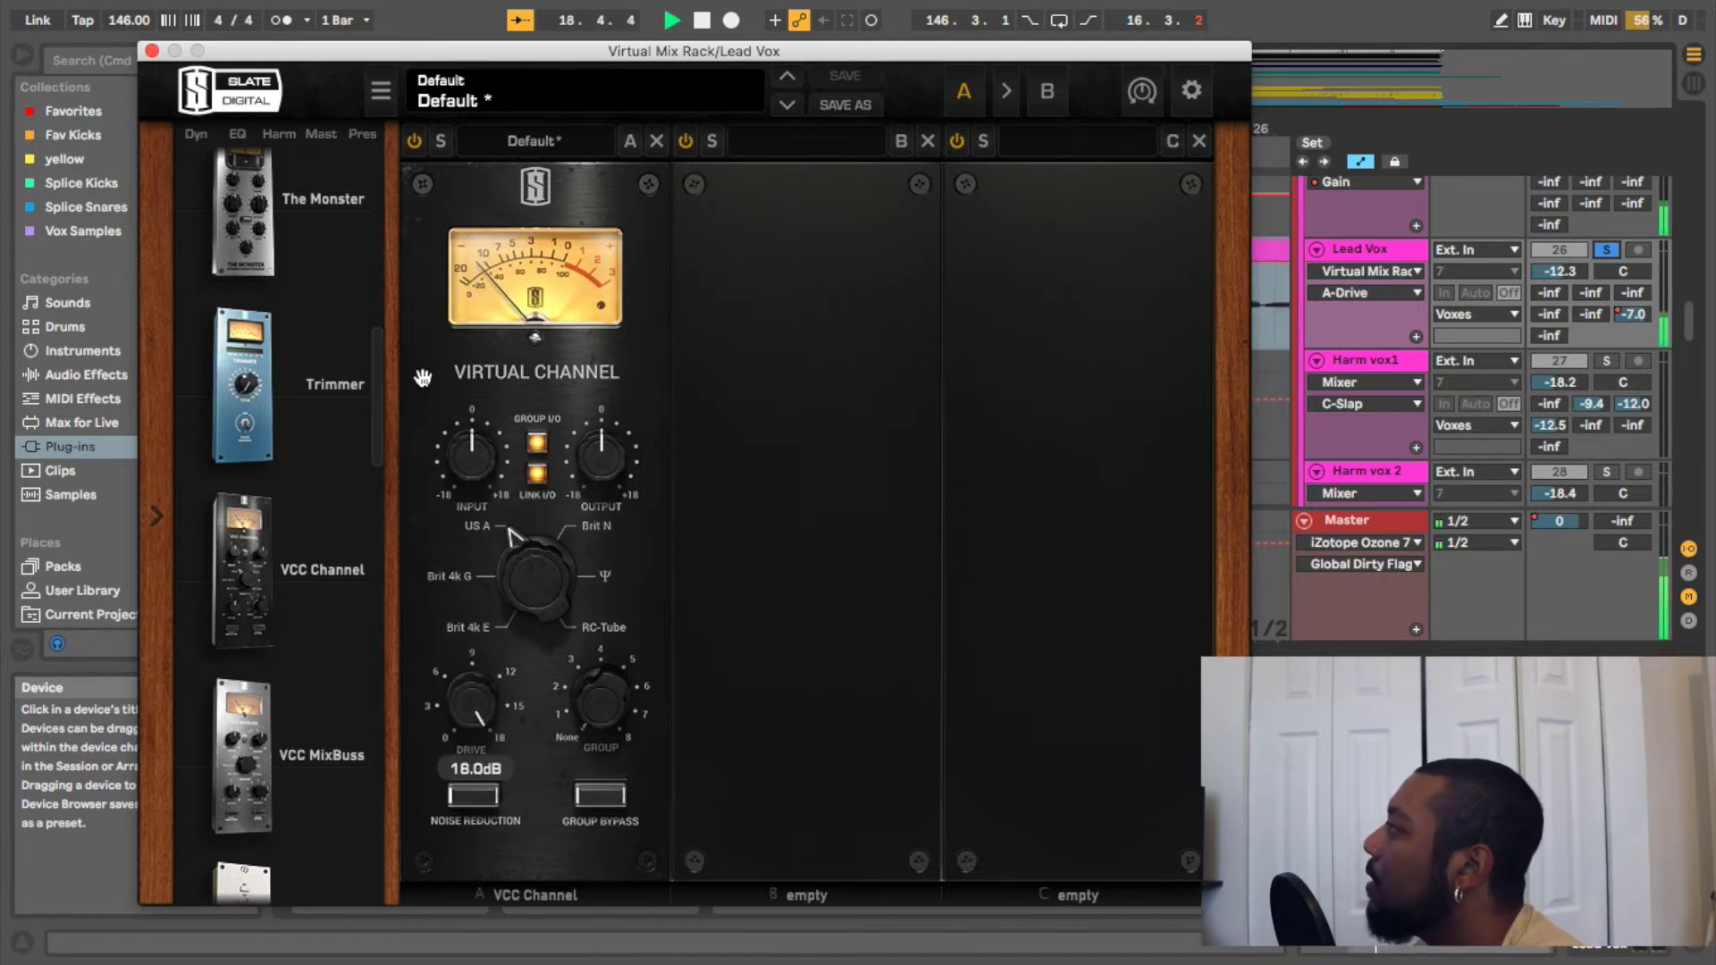
{"action": "mouse_move", "coordinate": [481, 483]}
{"action": "left_mouse_down"}
{"action": "mouse_move", "coordinate": [480, 428]}
{"action": "mouse_move", "coordinate": [480, 514]}
{"action": "left_mouse_up"}
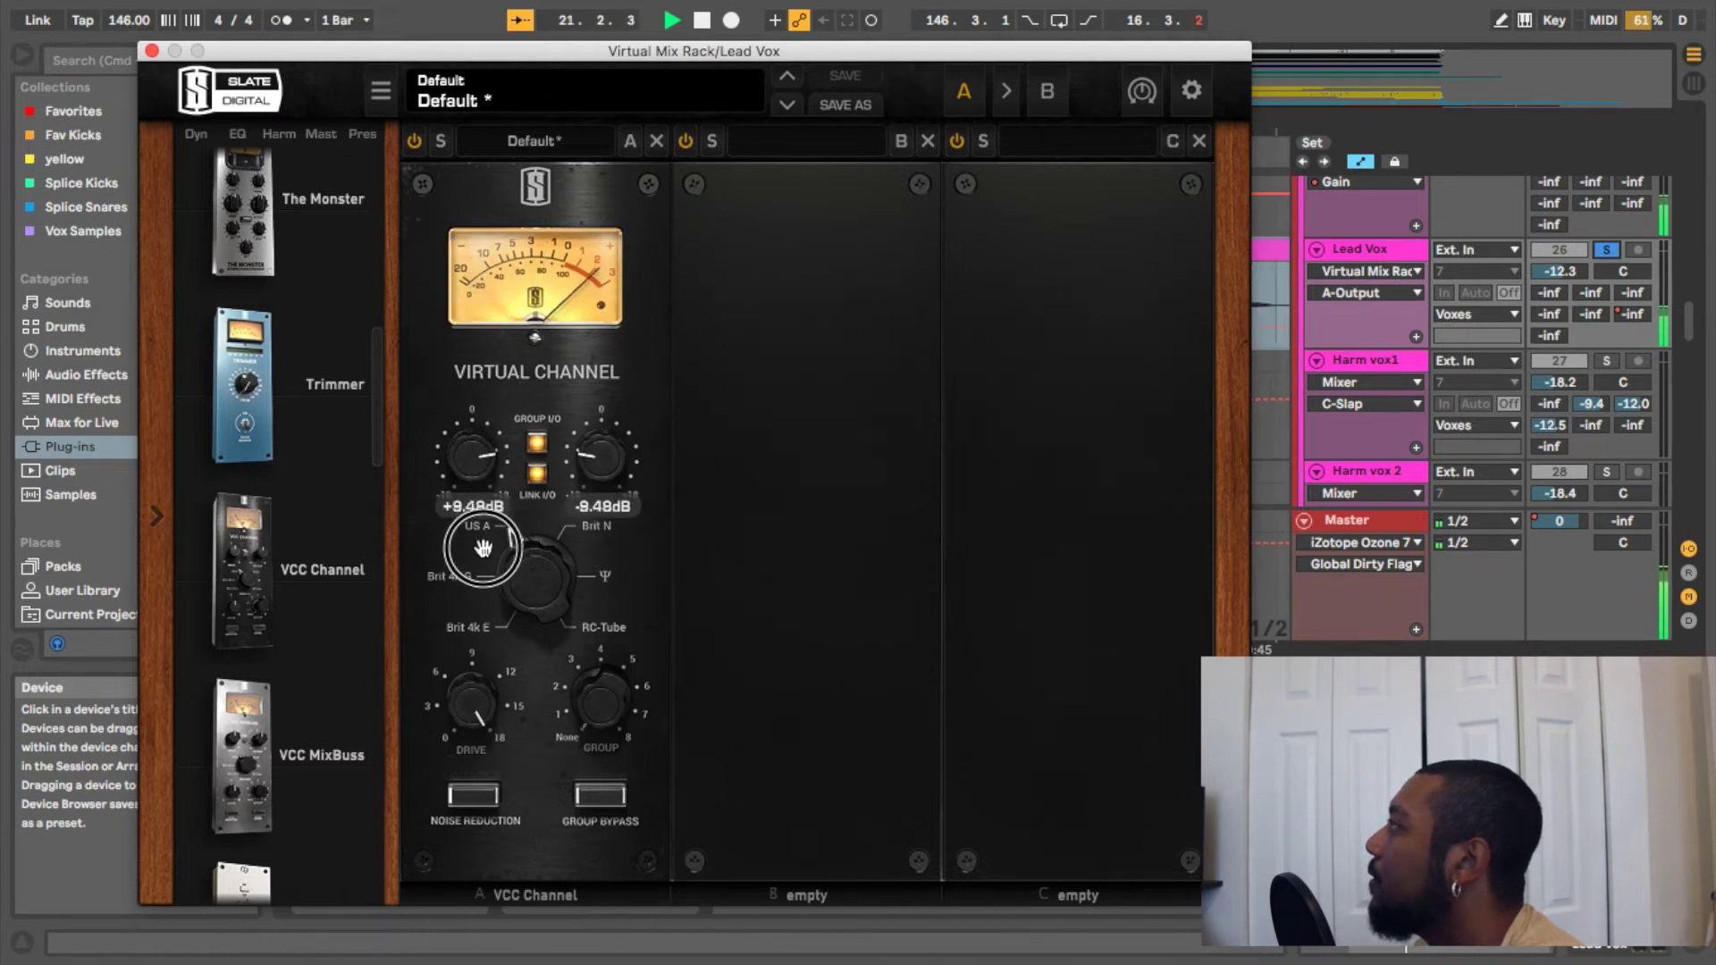
Compare the vocal with the VCC Channel bypassed and re-enabled, and stop playback
{"action": "left_click", "coordinate": [414, 146]}
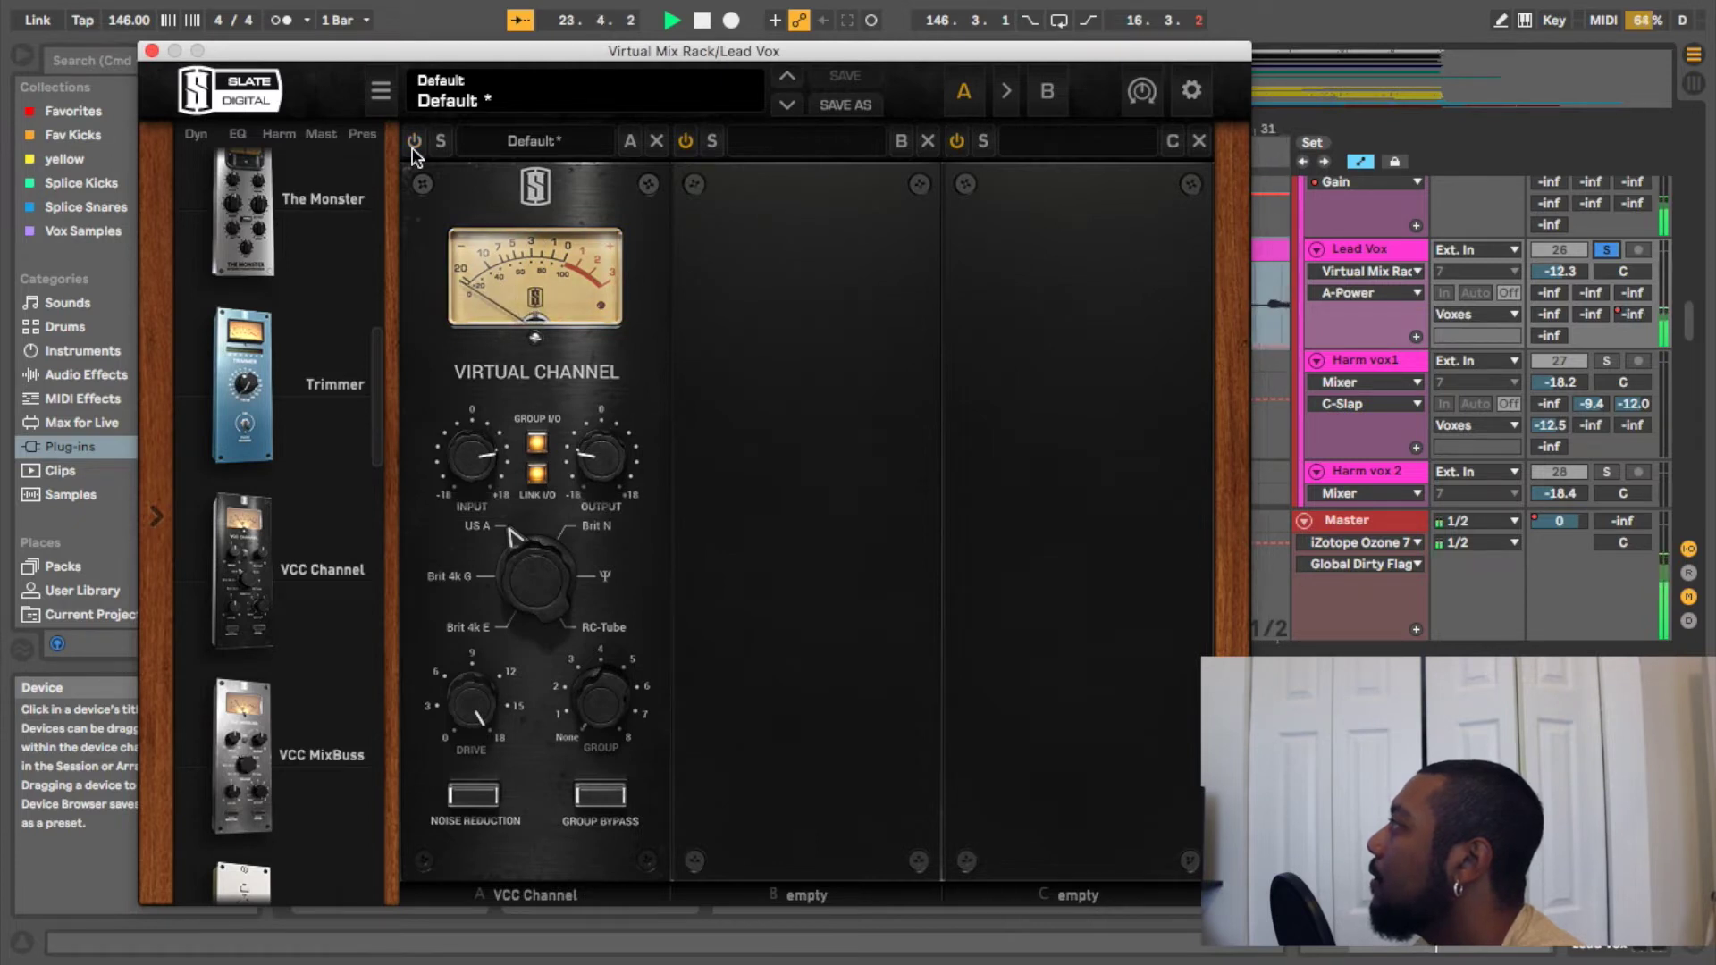
{"action": "left_click", "coordinate": [413, 148]}
{"action": "key", "text": "space"}
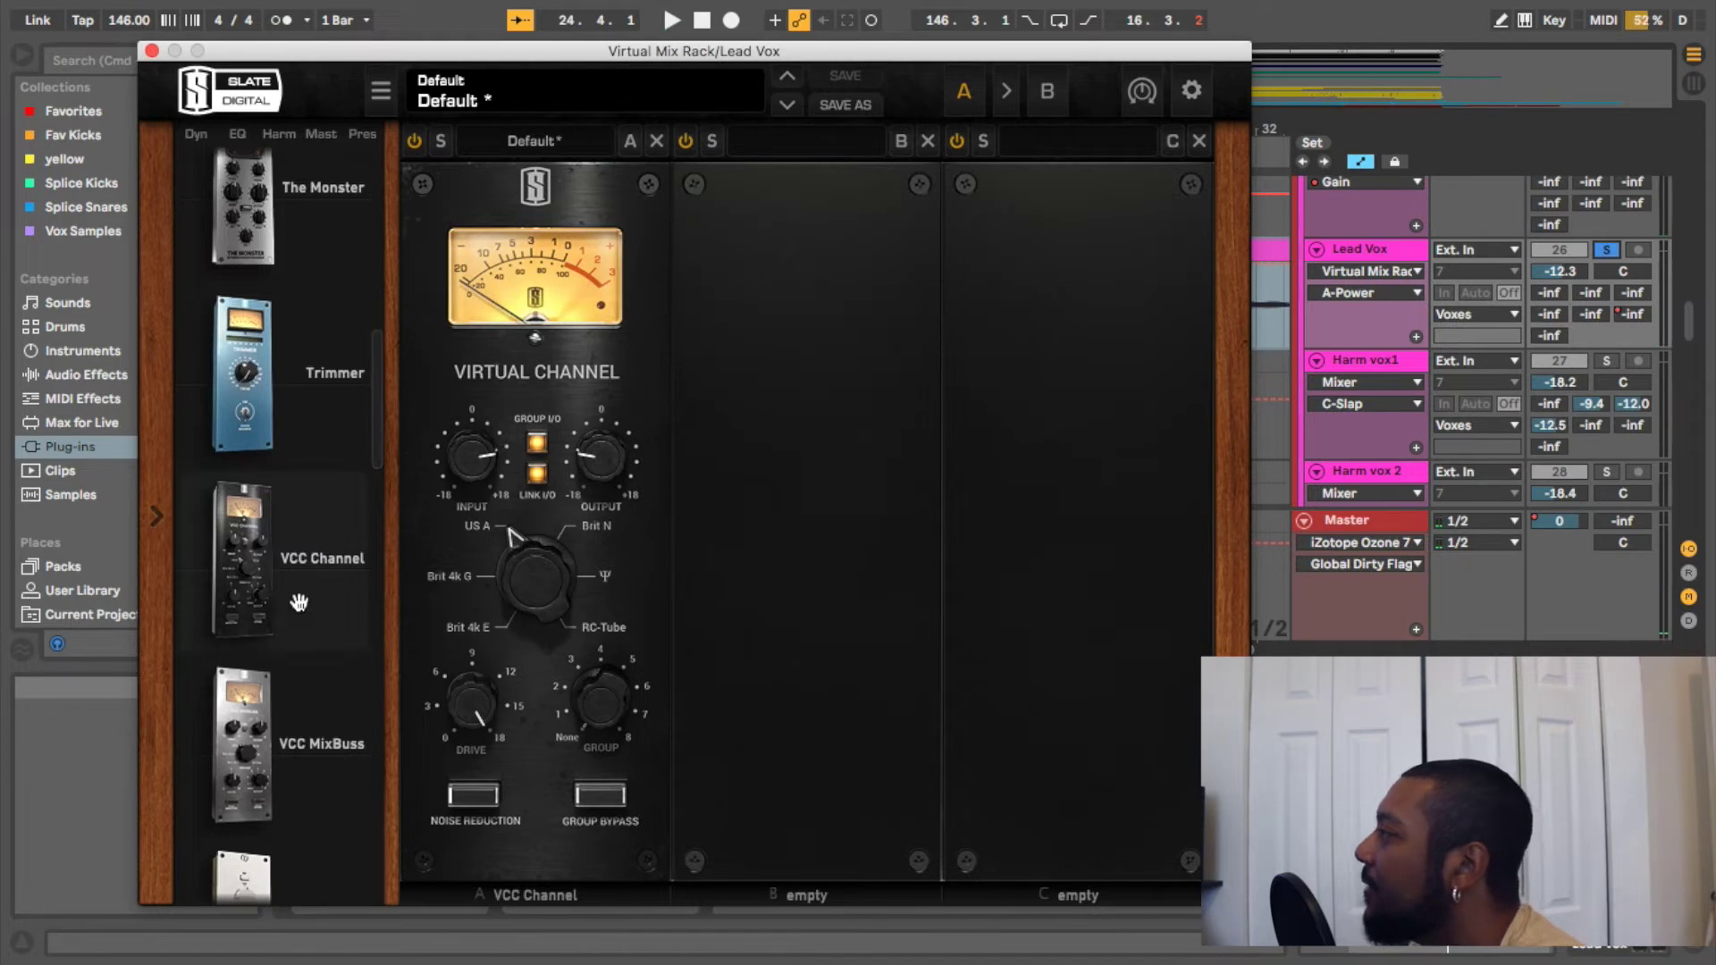
Add the FG-116 compressor module to the second rack slot, after the VCC Channel
{"action": "scroll", "coordinate": [298, 625], "scroll_direction": "down", "scroll_amount": 3}
{"action": "mouse_move", "coordinate": [299, 601]}
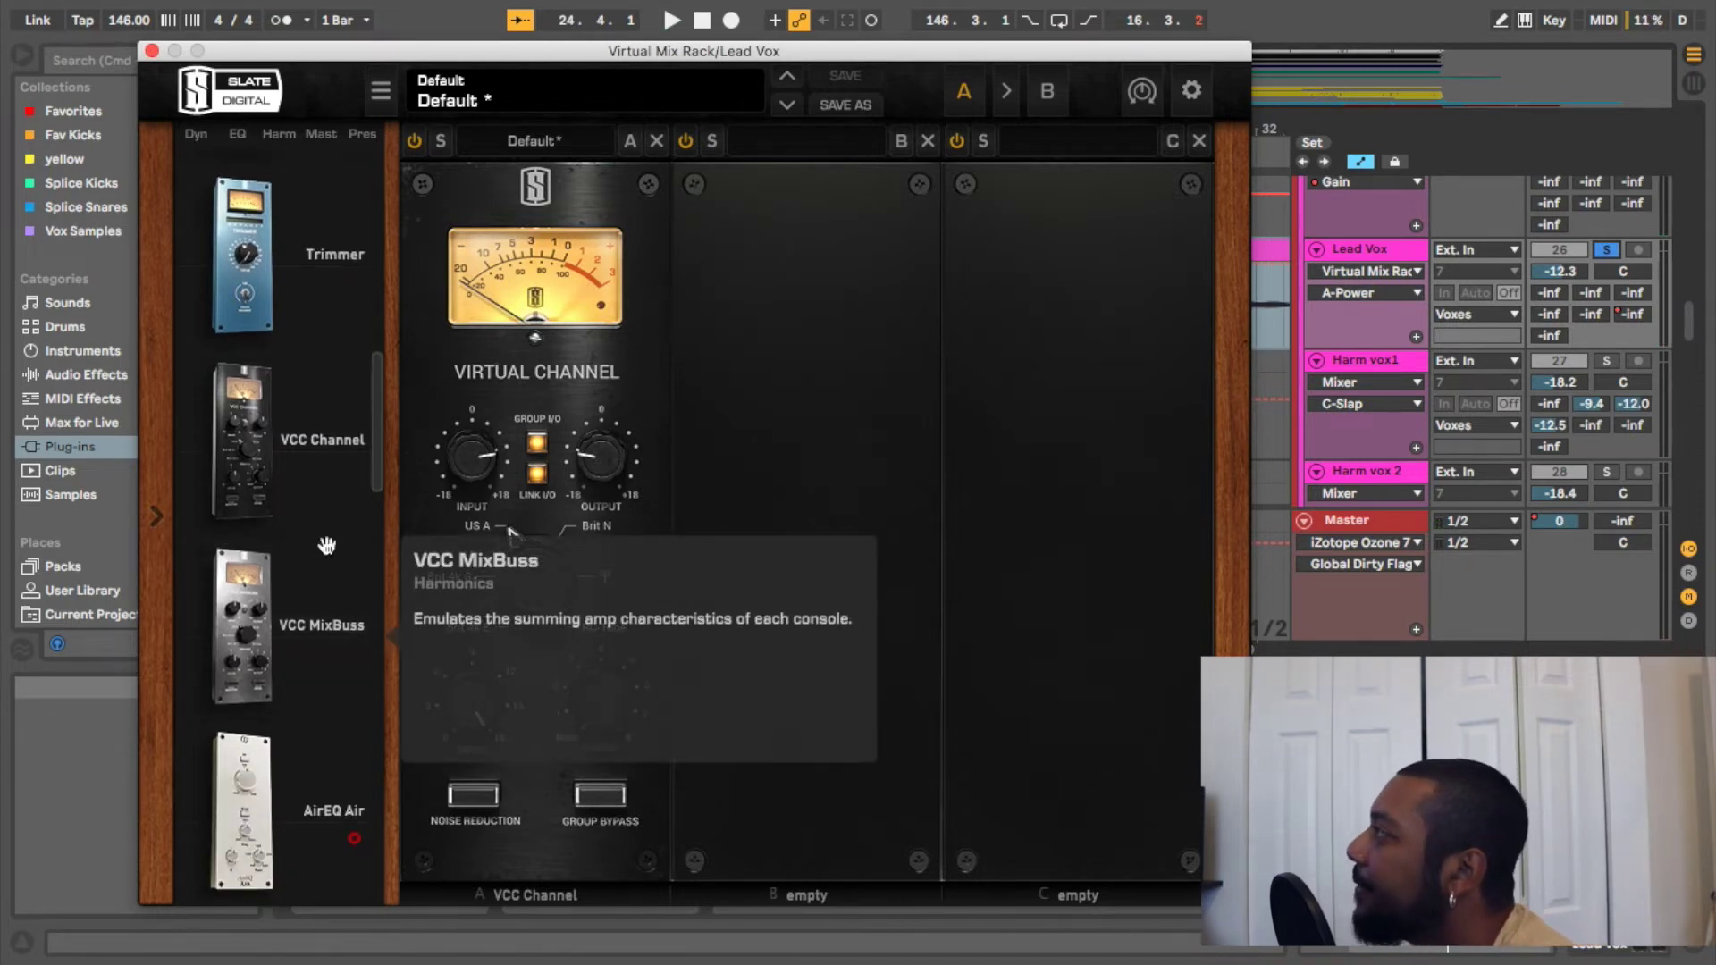
{"action": "scroll", "coordinate": [281, 545], "scroll_direction": "up", "scroll_amount": 14}
{"action": "scroll", "coordinate": [284, 545], "scroll_direction": "up", "scroll_amount": 10}
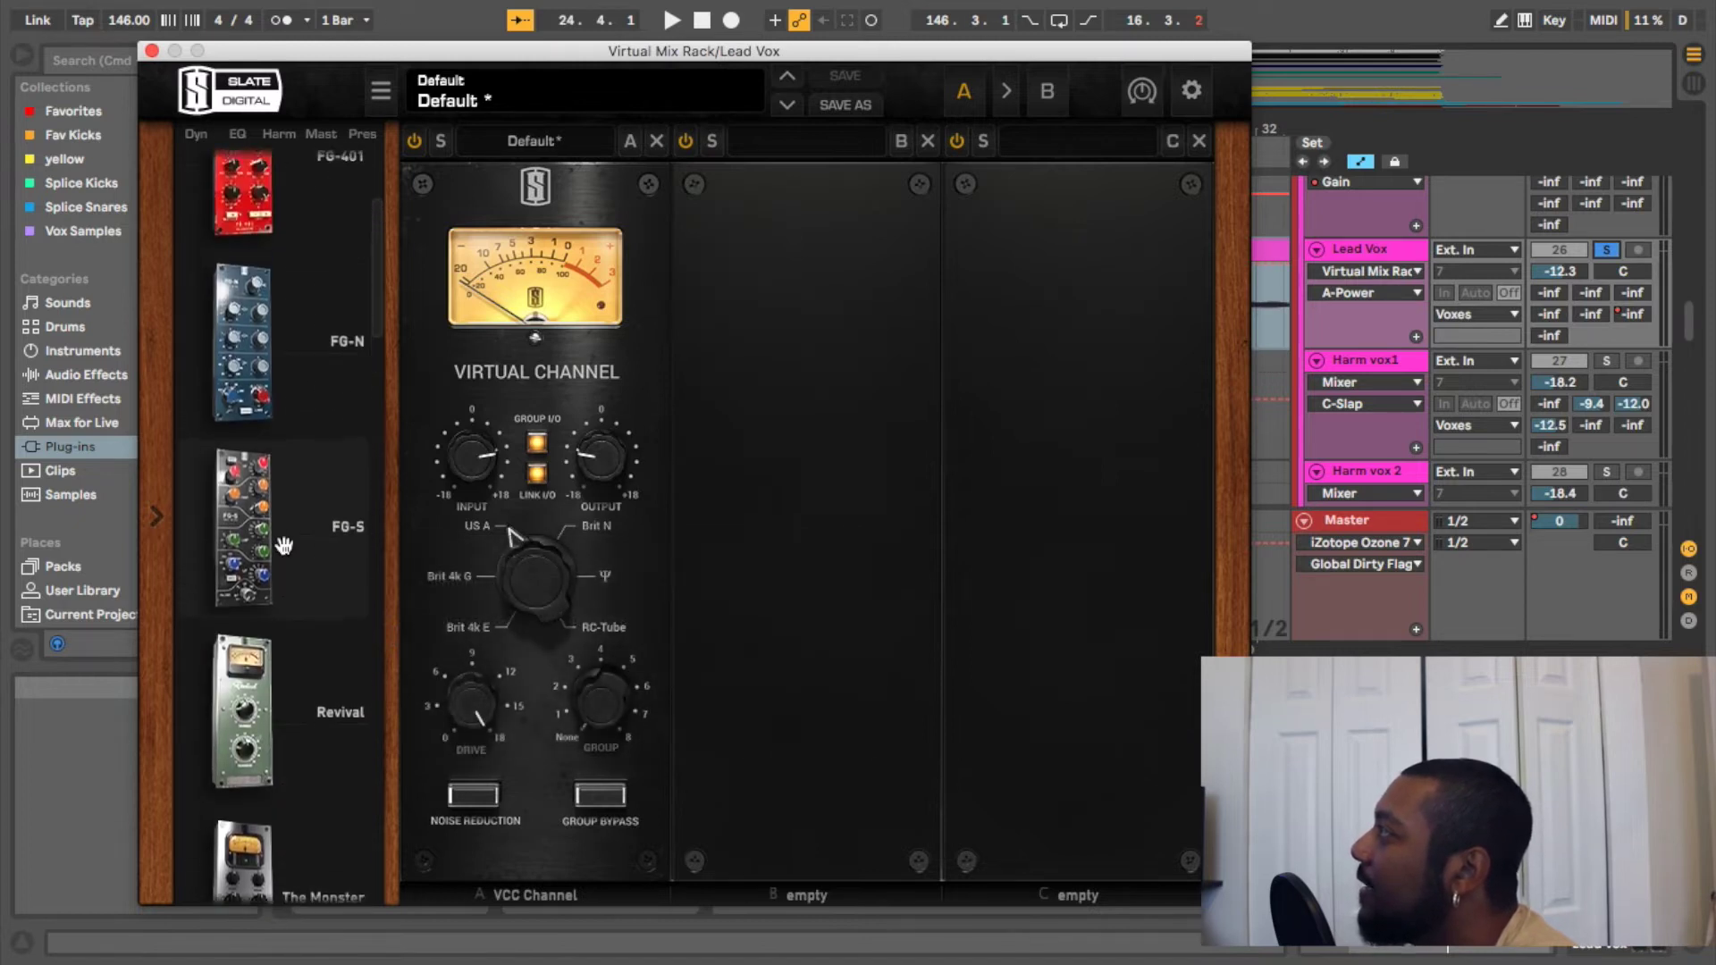
{"action": "left_click_drag", "start_coordinate": [252, 234], "coordinate": [833, 228]}
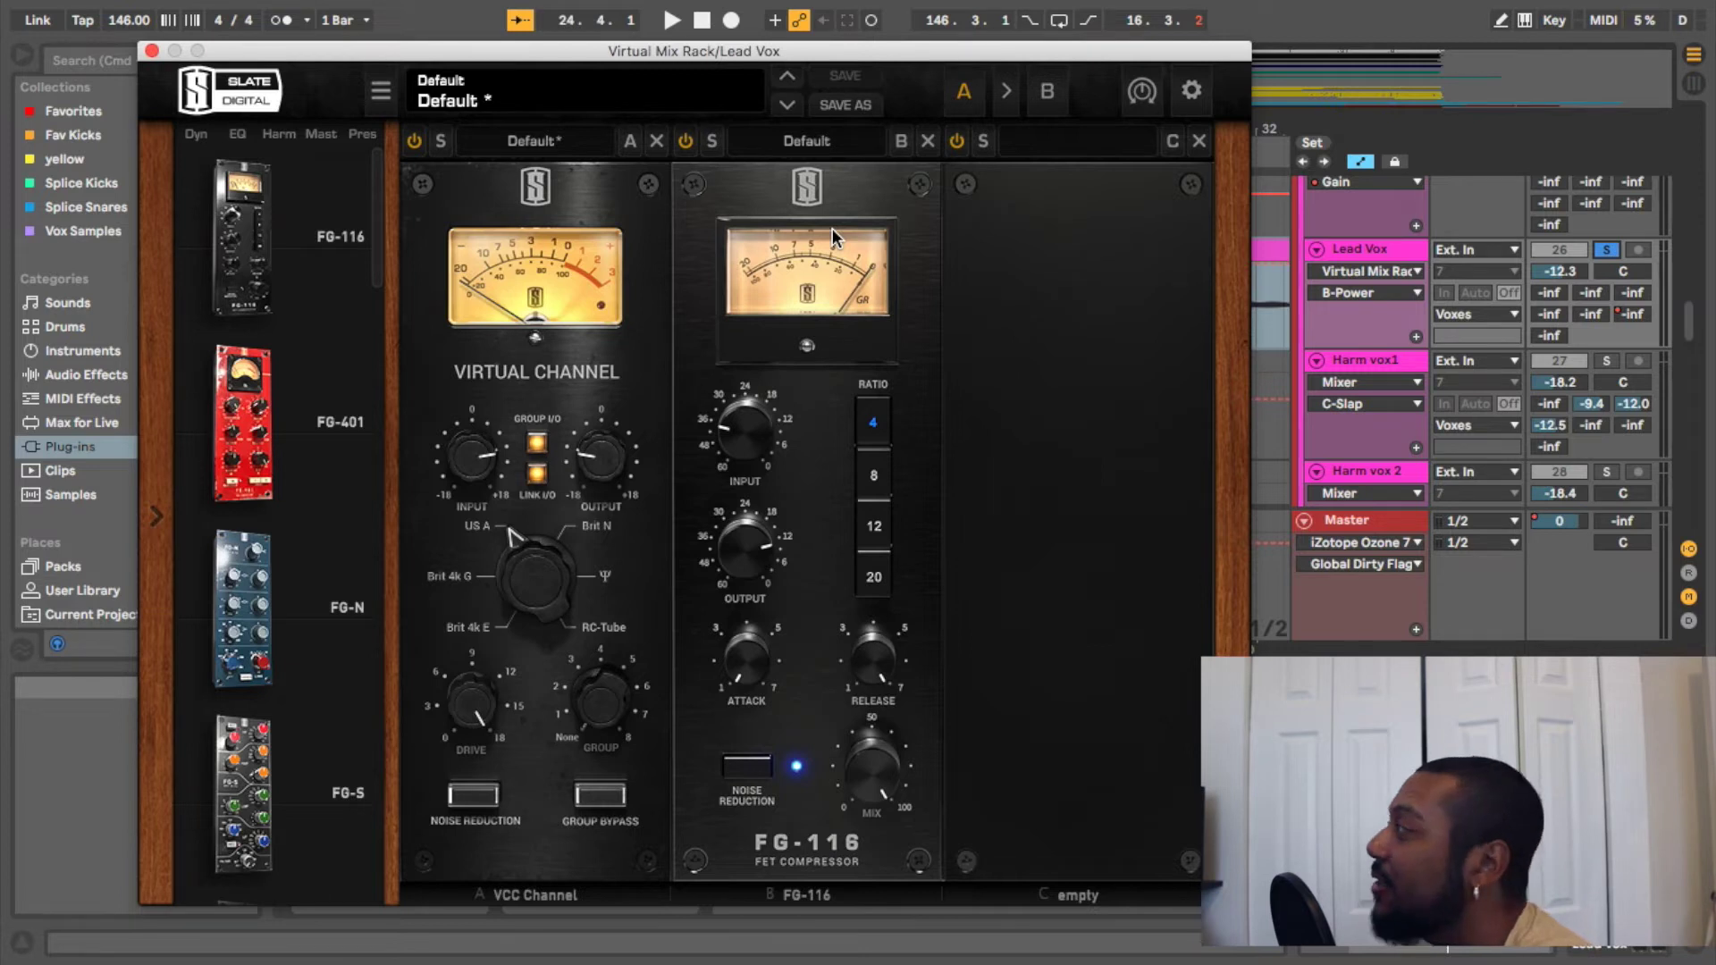
Set the FG-116 compressor's input to -11.8 dB during playback and raise its output slightly
{"action": "key", "text": "space"}
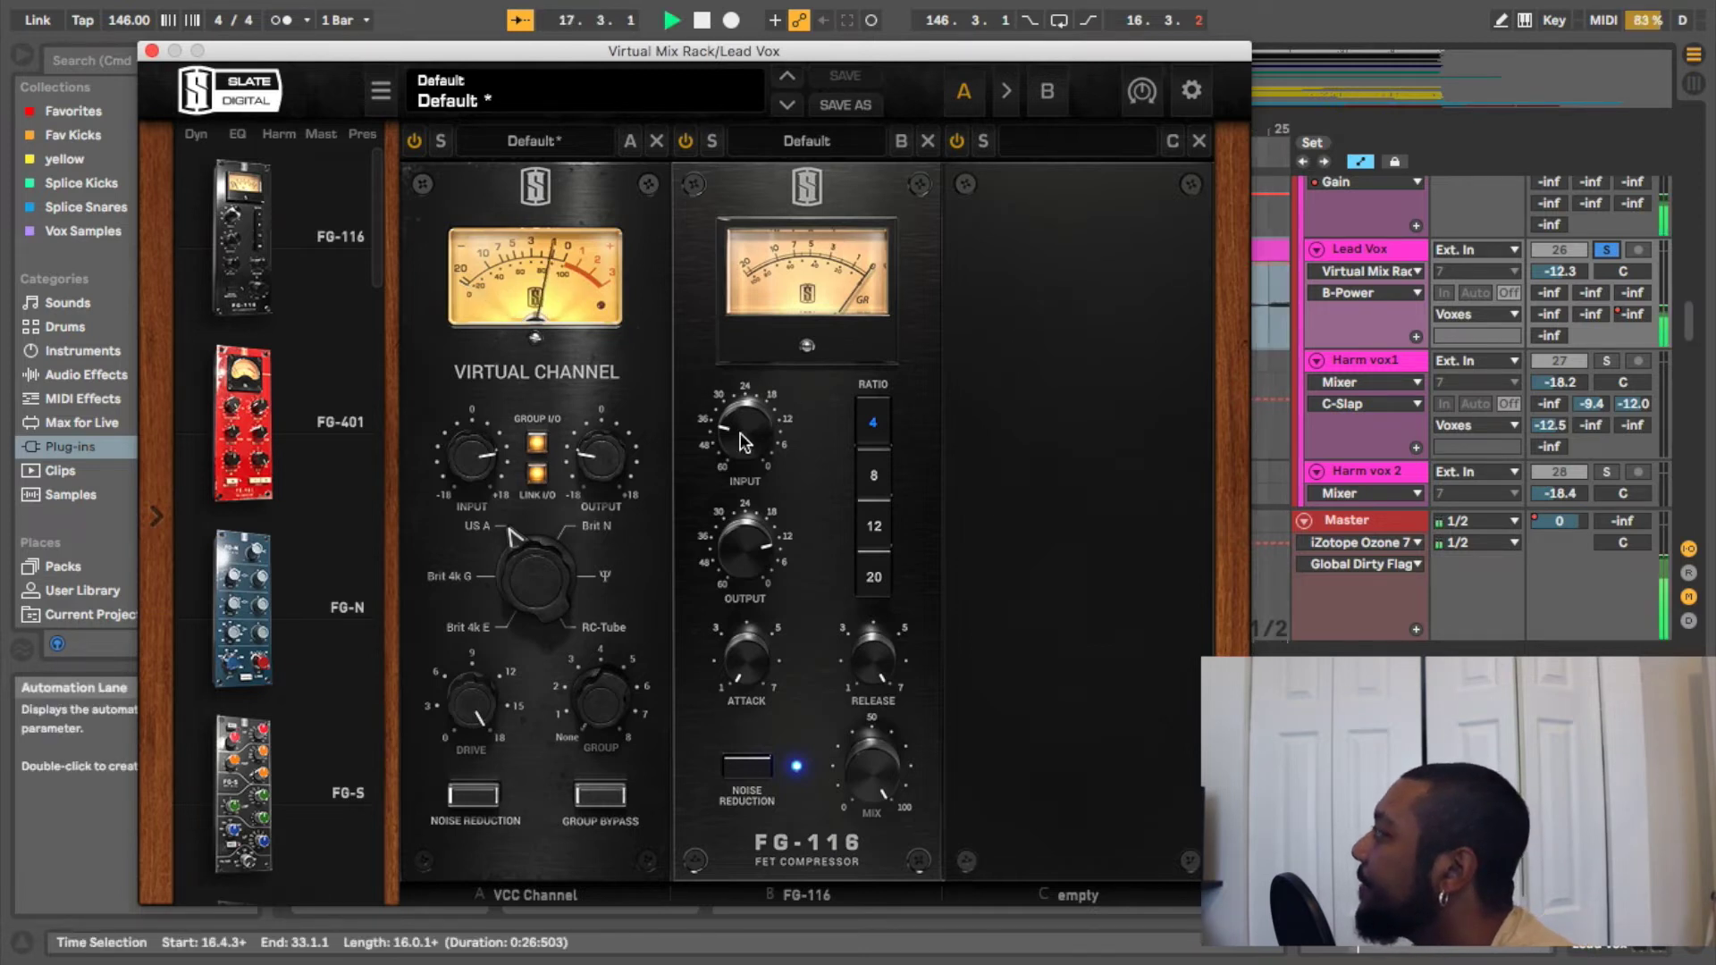
{"action": "left_click_drag", "start_coordinate": [738, 413], "coordinate": [726, 296]}
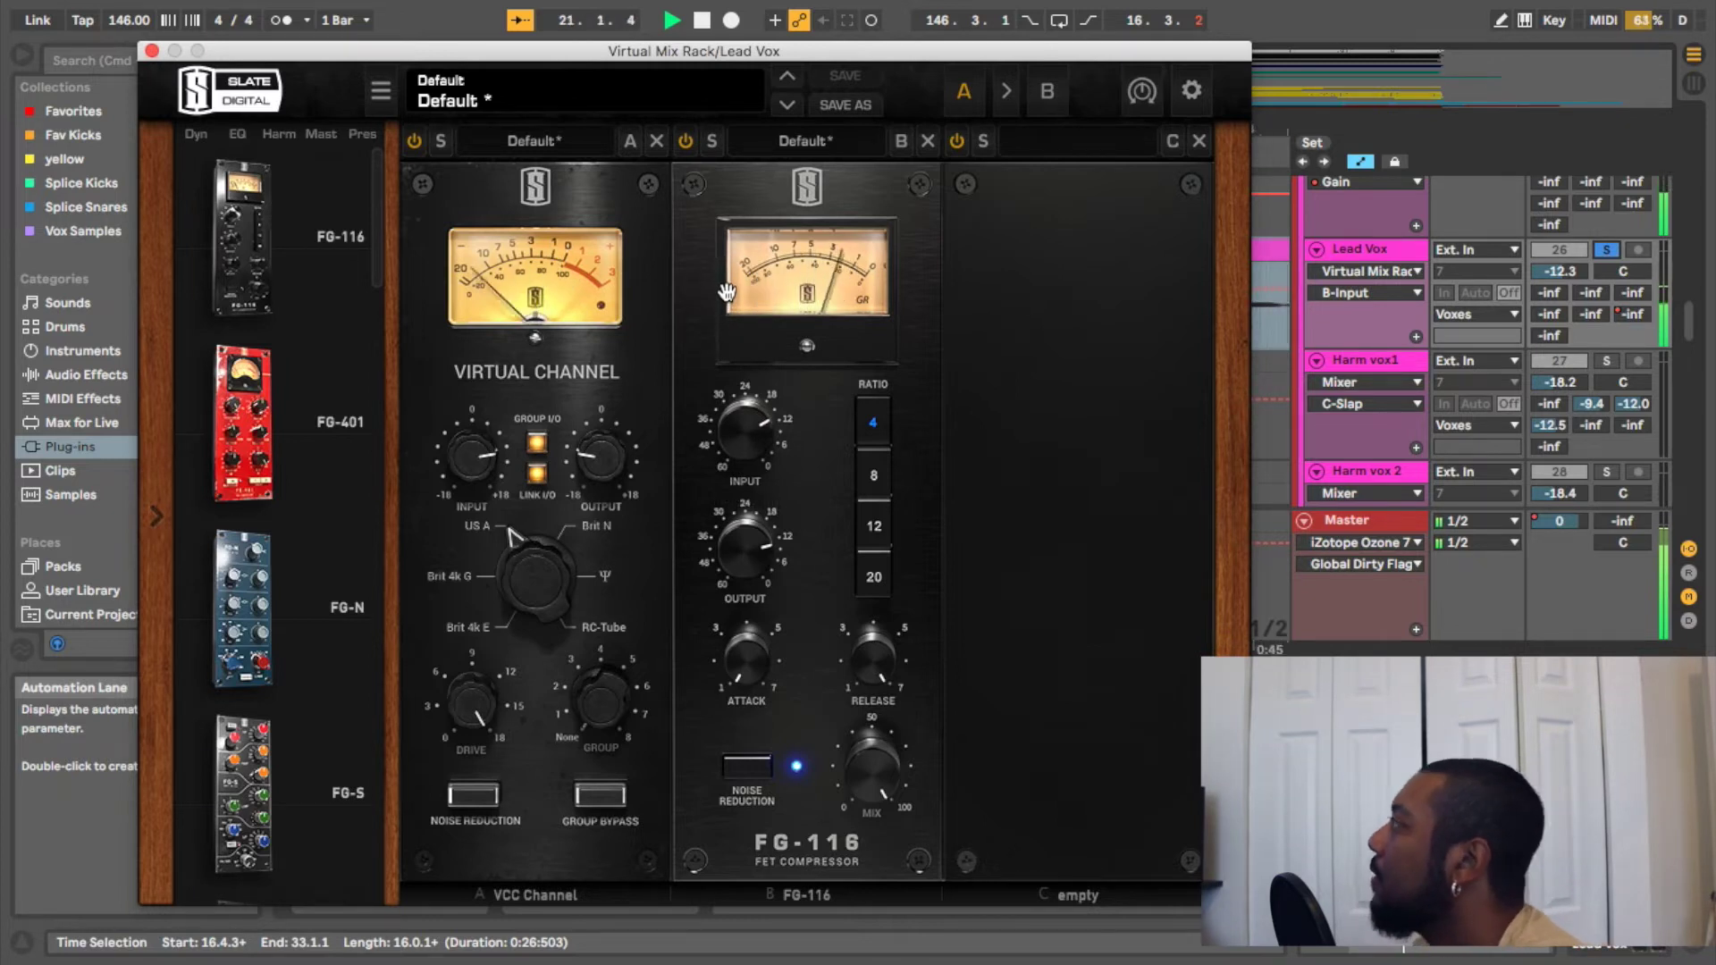
{"action": "left_click_drag", "start_coordinate": [744, 429], "coordinate": [741, 413]}
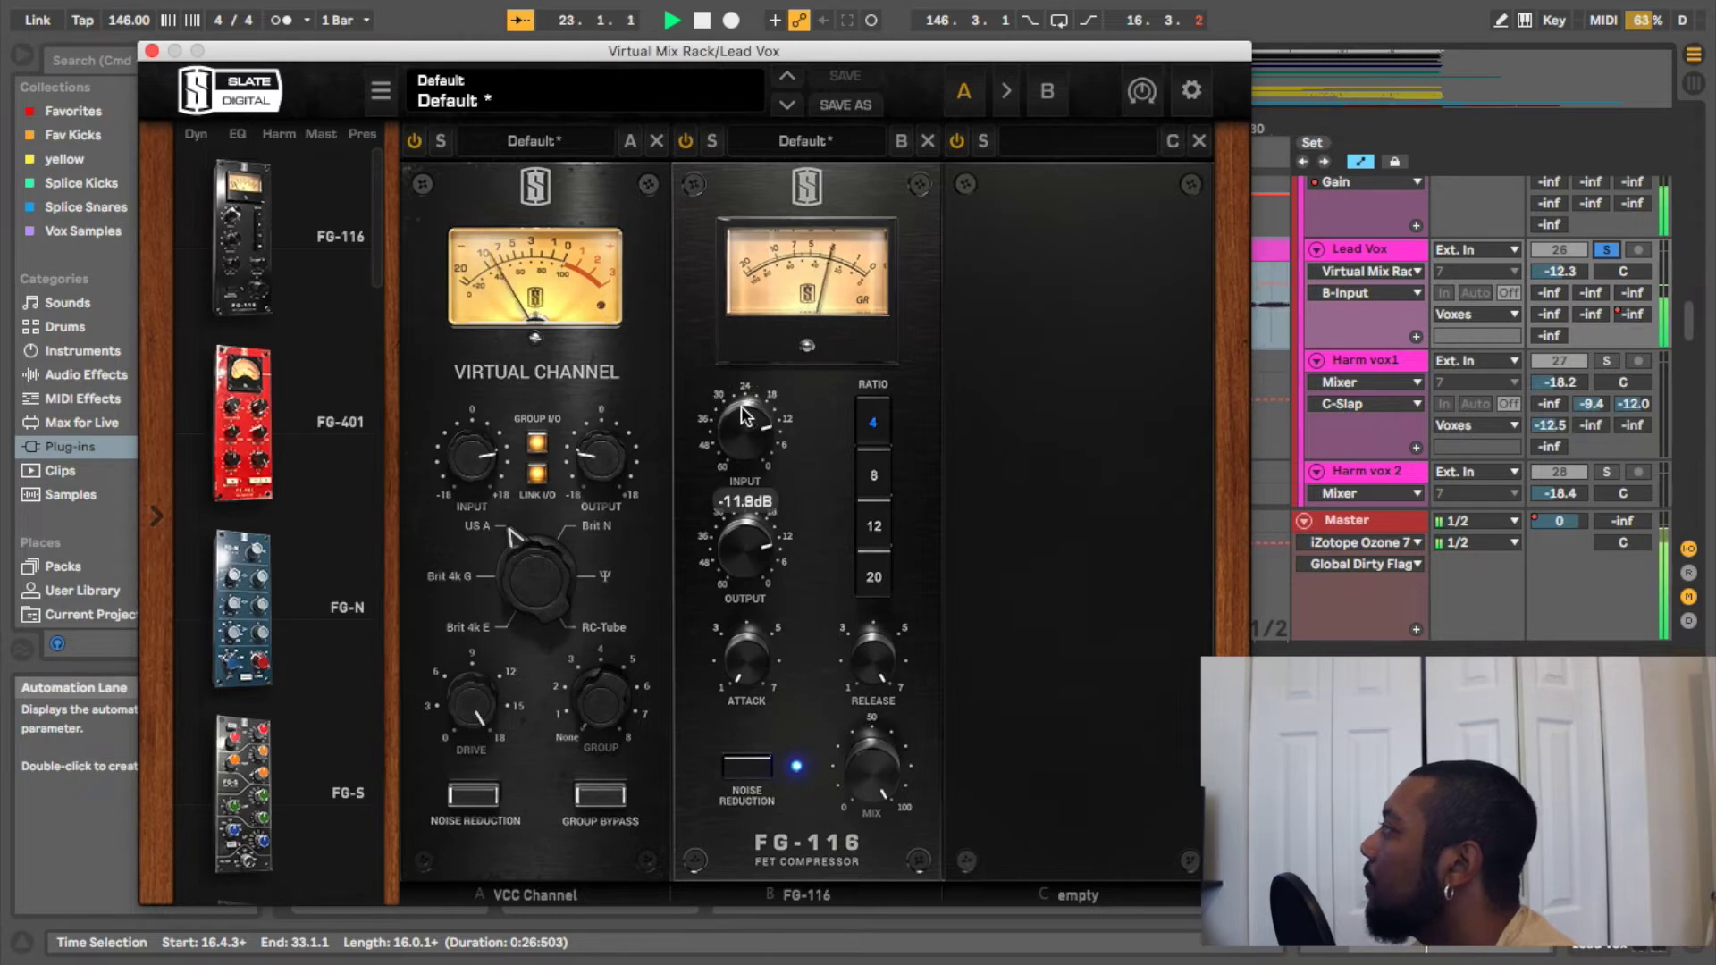
{"action": "left_click", "coordinate": [740, 556]}
{"action": "left_click_drag", "start_coordinate": [738, 558], "coordinate": [748, 568]}
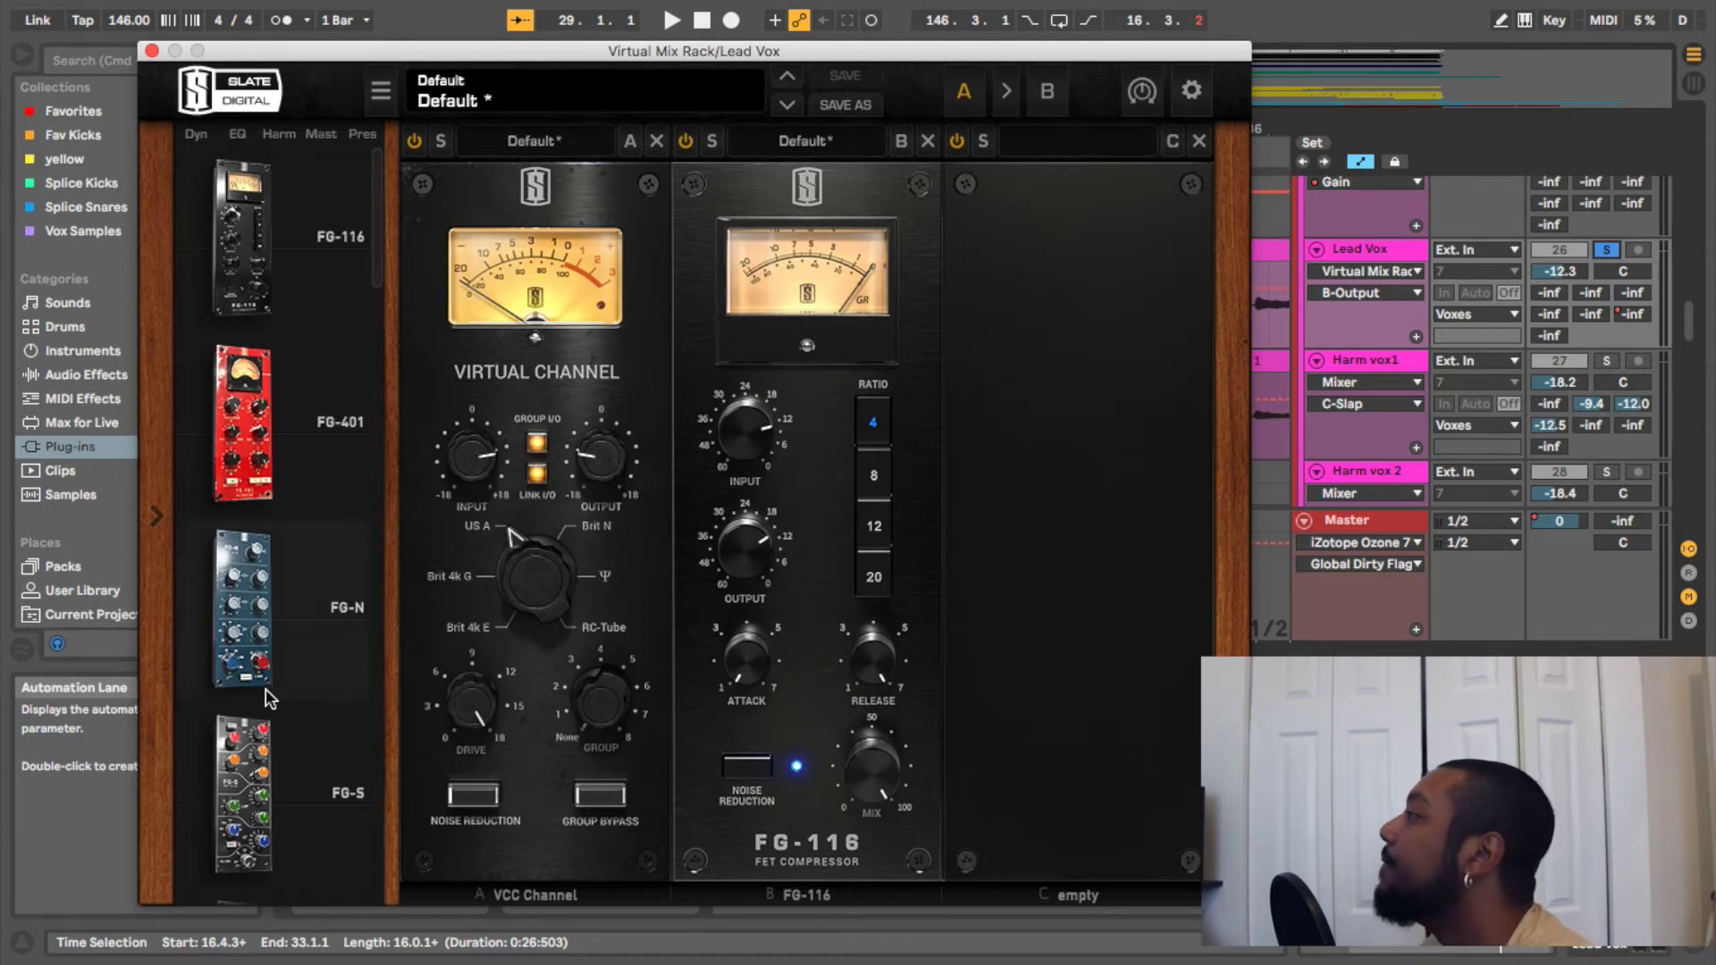
Insert the FG-S equalizer module in the rack between the VCC Channel and the FG-116
{"action": "scroll", "coordinate": [265, 688], "scroll_direction": "down", "scroll_amount": 3}
{"action": "scroll", "coordinate": [265, 688], "scroll_direction": "down", "scroll_amount": 2}
{"action": "scroll", "coordinate": [265, 688], "scroll_direction": "down", "scroll_amount": 2}
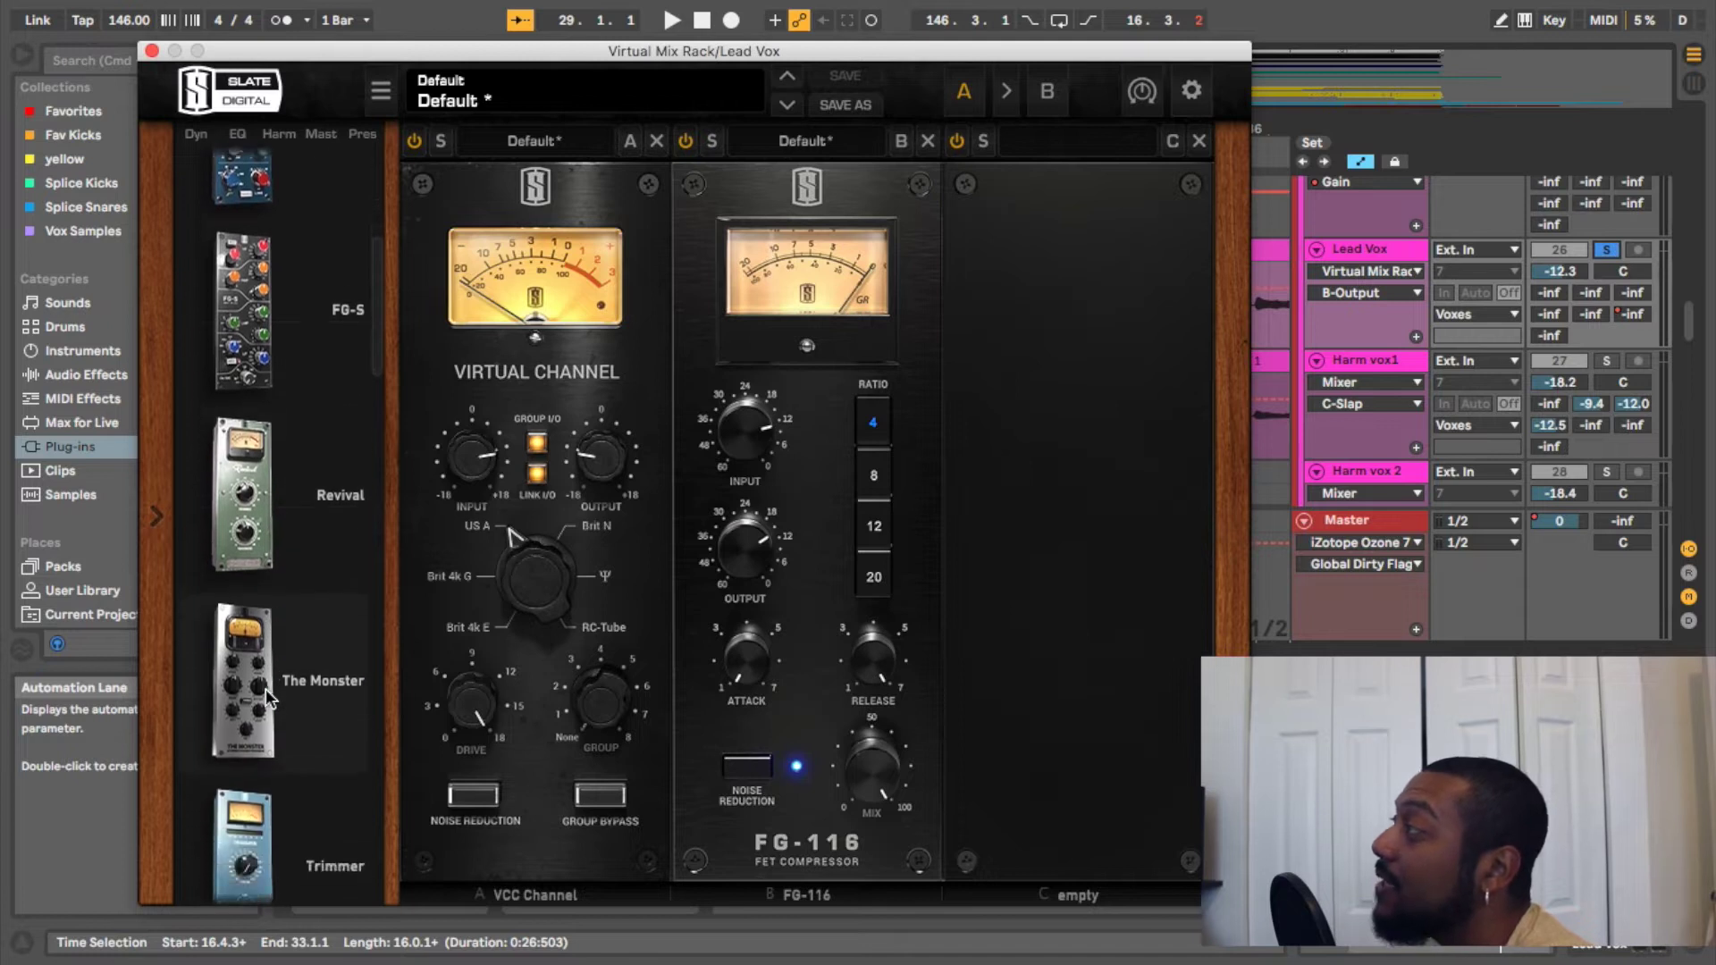
{"action": "scroll", "coordinate": [265, 688], "scroll_direction": "up", "scroll_amount": 3}
{"action": "scroll", "coordinate": [266, 688], "scroll_direction": "up", "scroll_amount": 2}
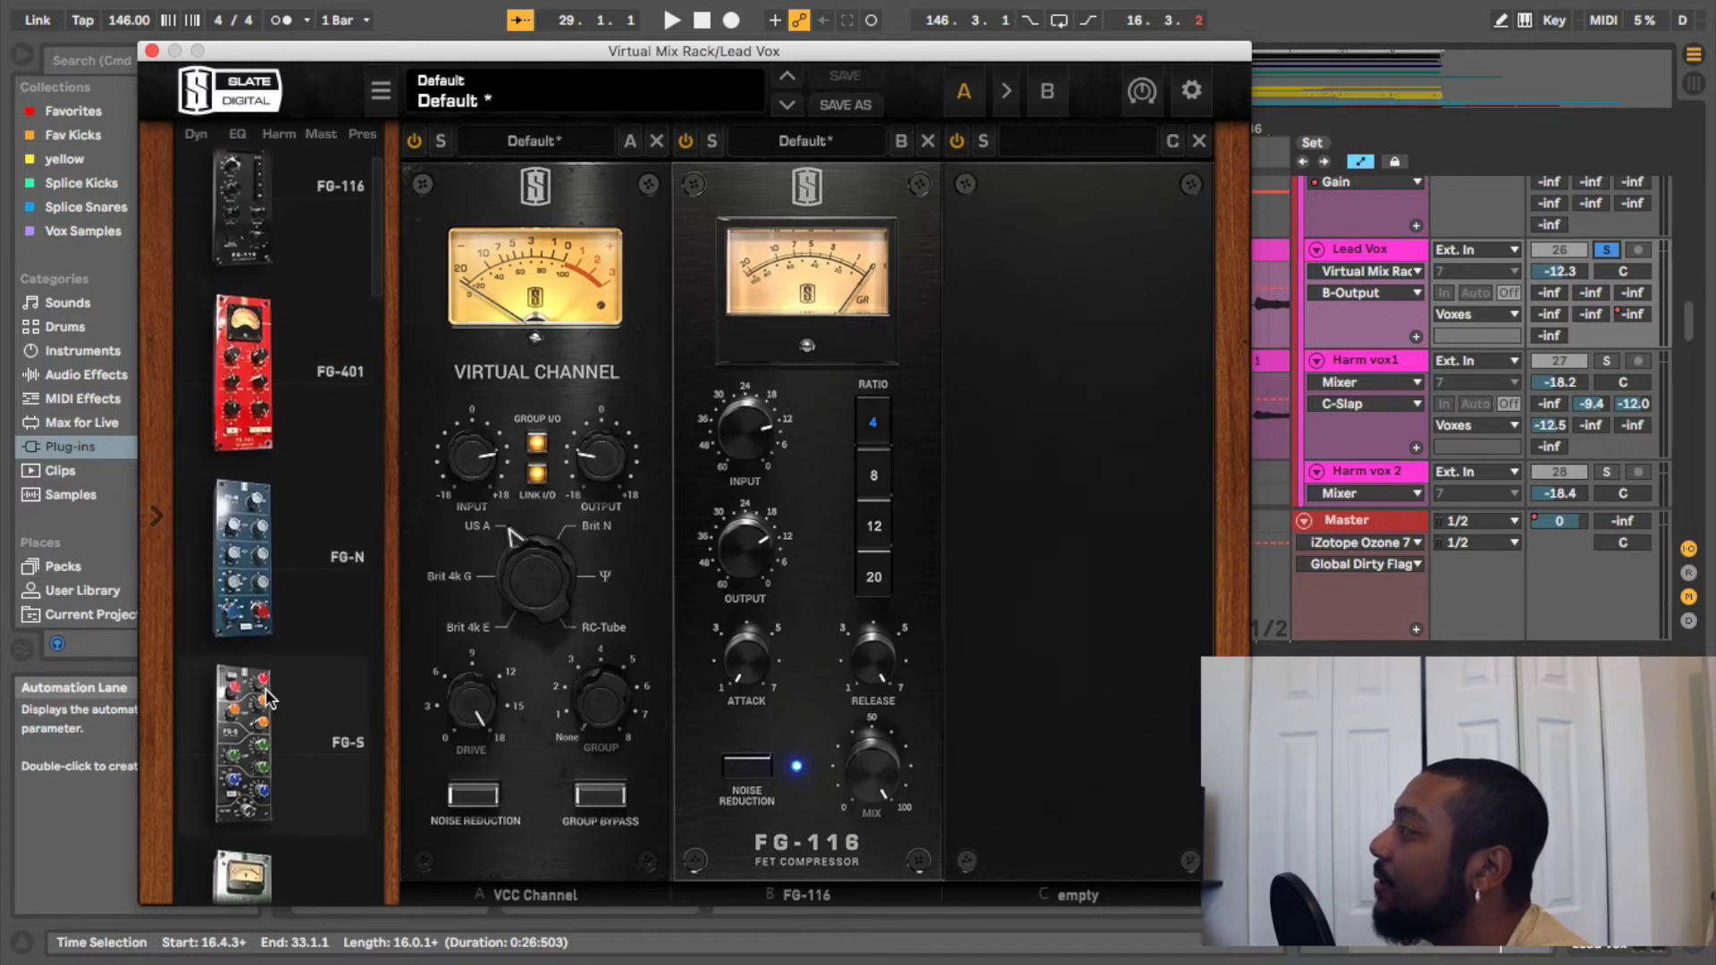
{"action": "left_click_drag", "start_coordinate": [265, 688], "coordinate": [815, 604]}
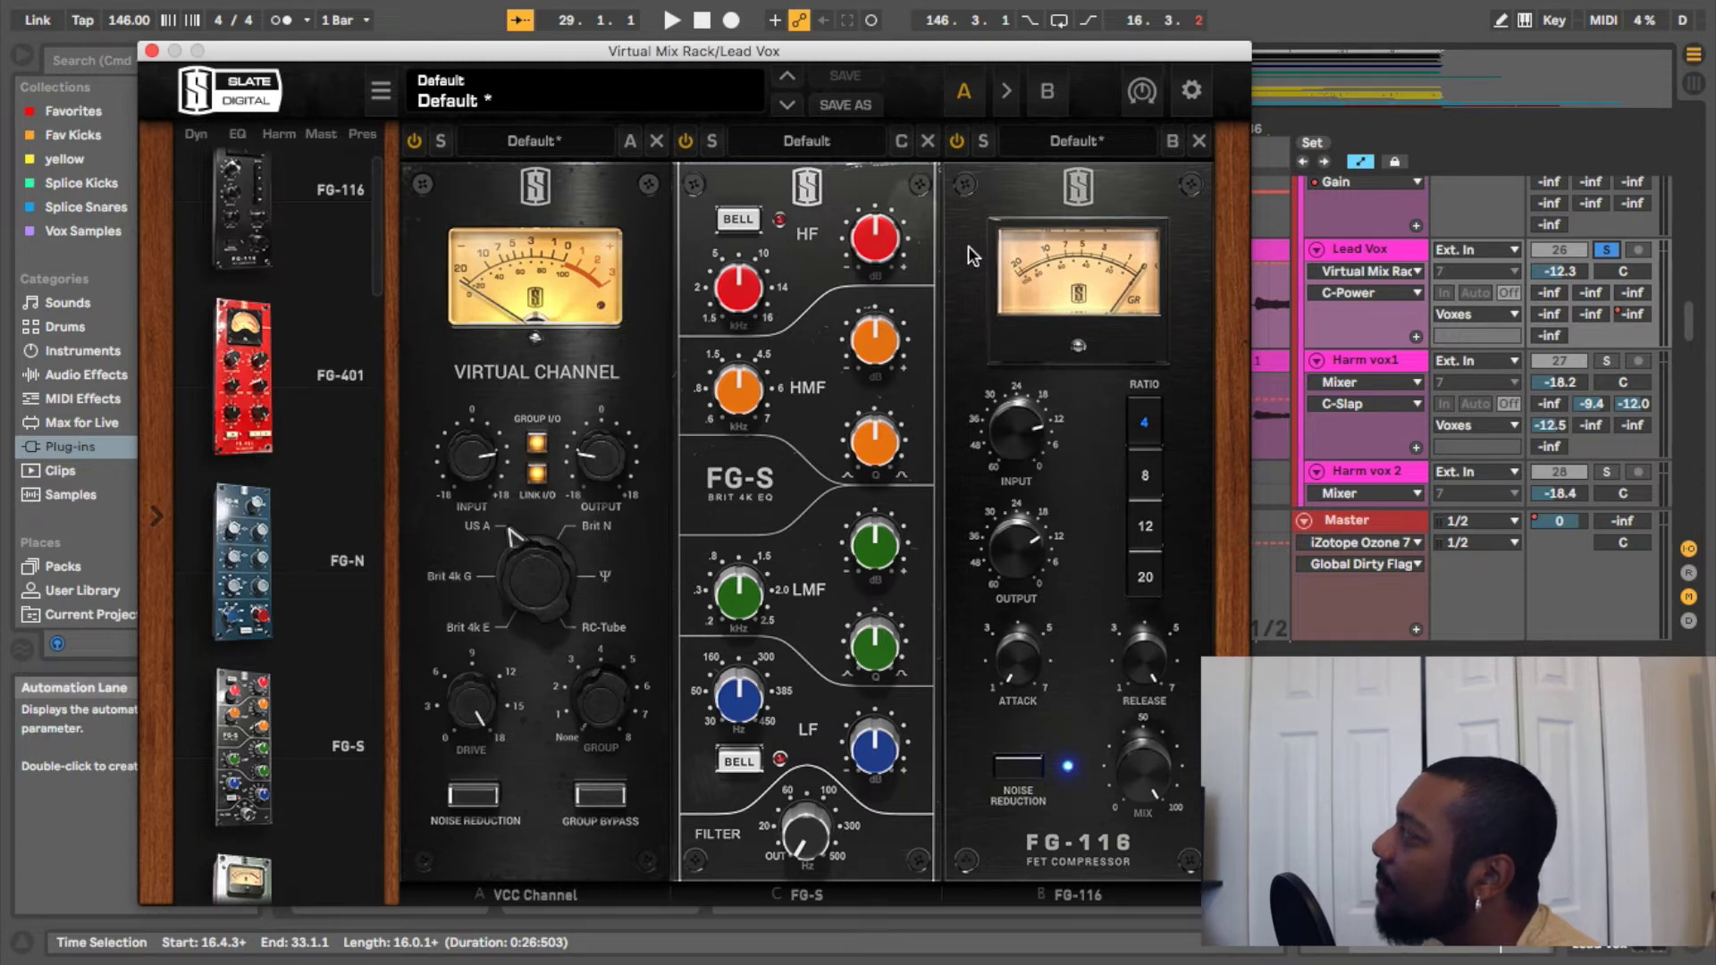
Try the FG-116 ahead of the FG-S, and return the FG-S equalizer to the middle slot
{"action": "left_click_drag", "start_coordinate": [968, 245], "coordinate": [755, 230]}
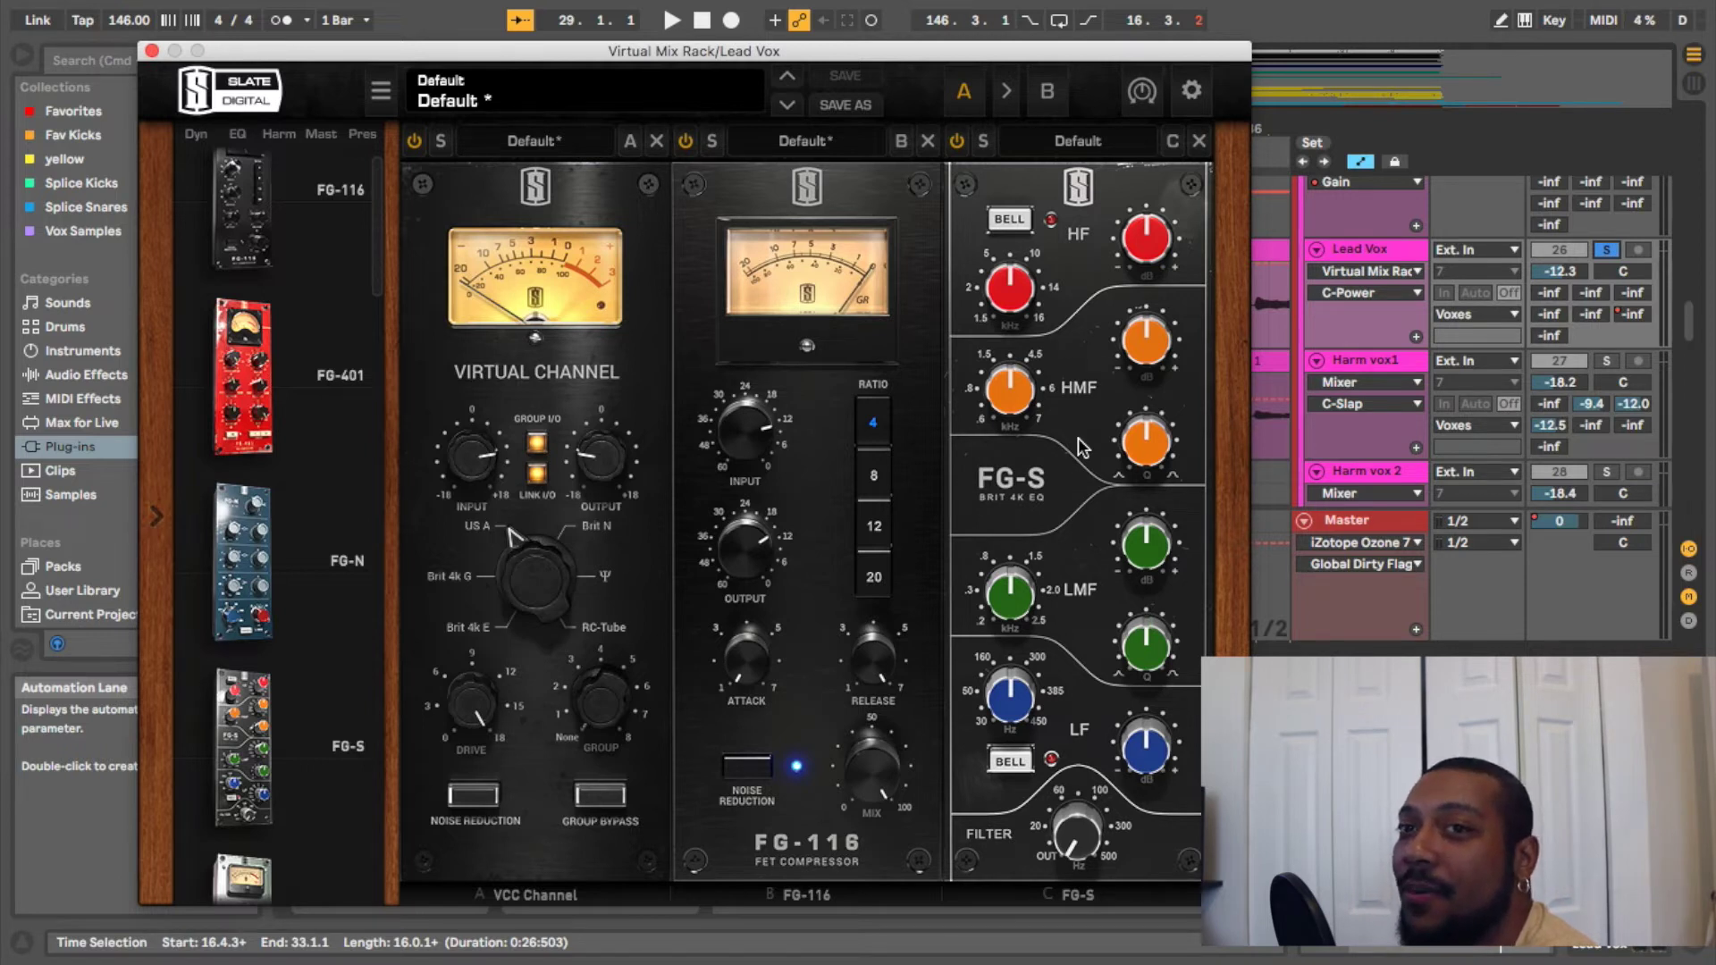
{"action": "left_click", "coordinate": [1052, 219]}
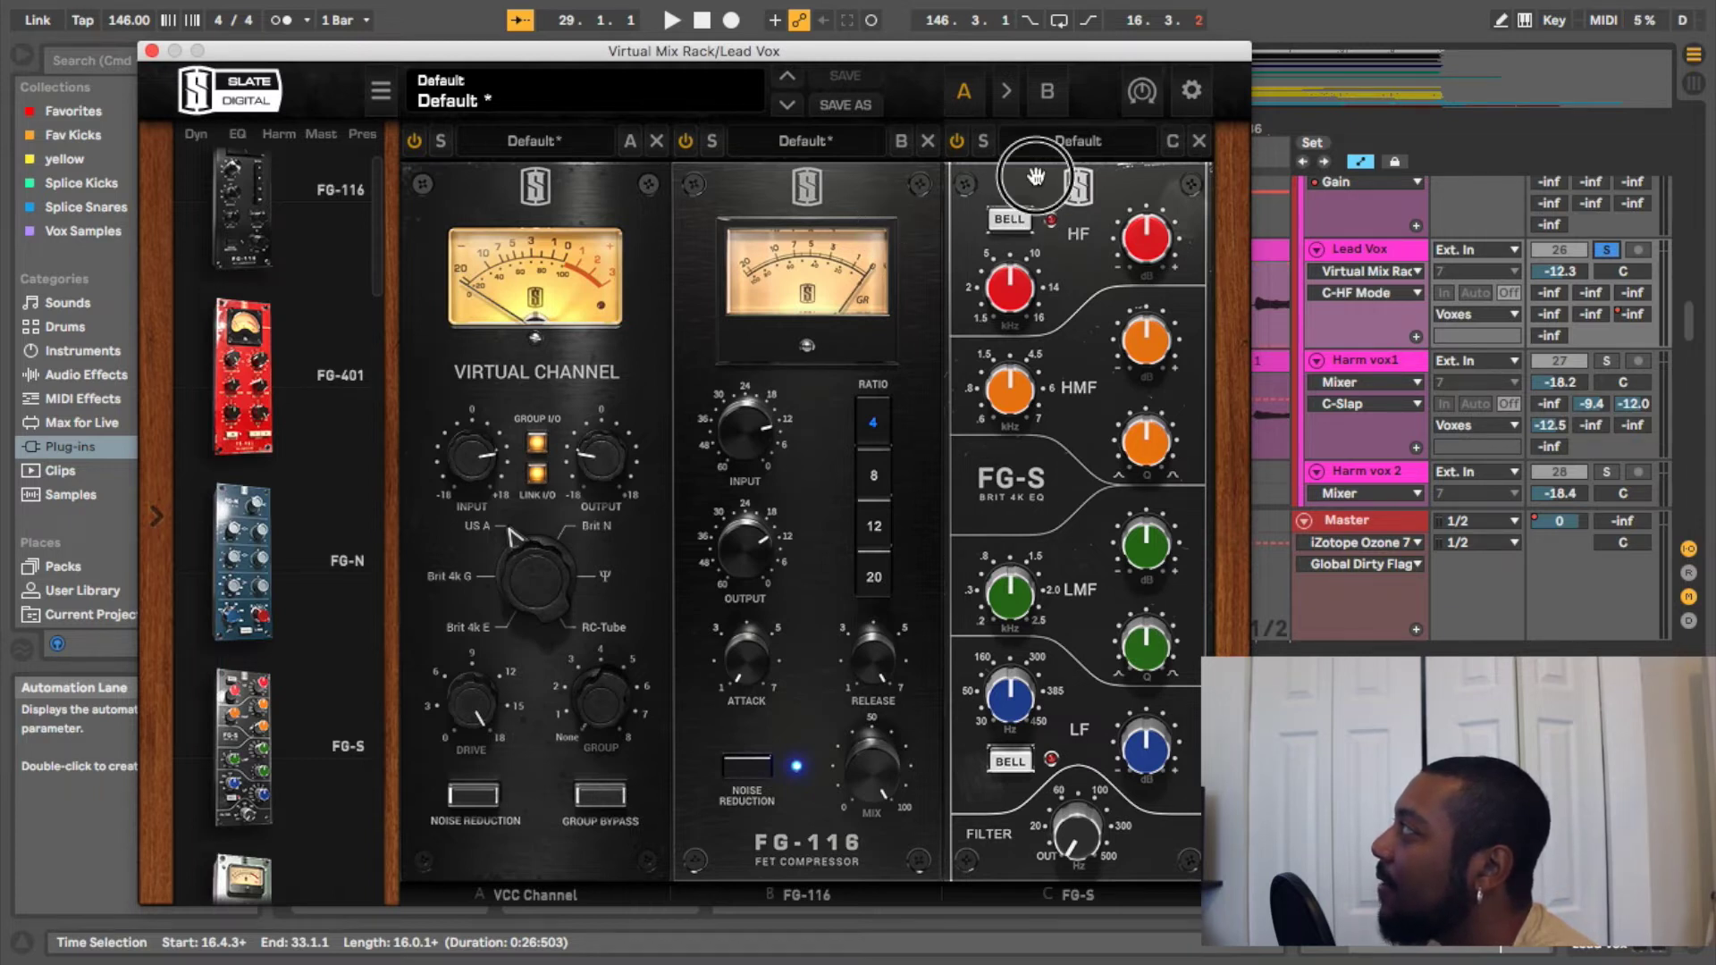
{"action": "left_click_drag", "start_coordinate": [1026, 176], "coordinate": [774, 192]}
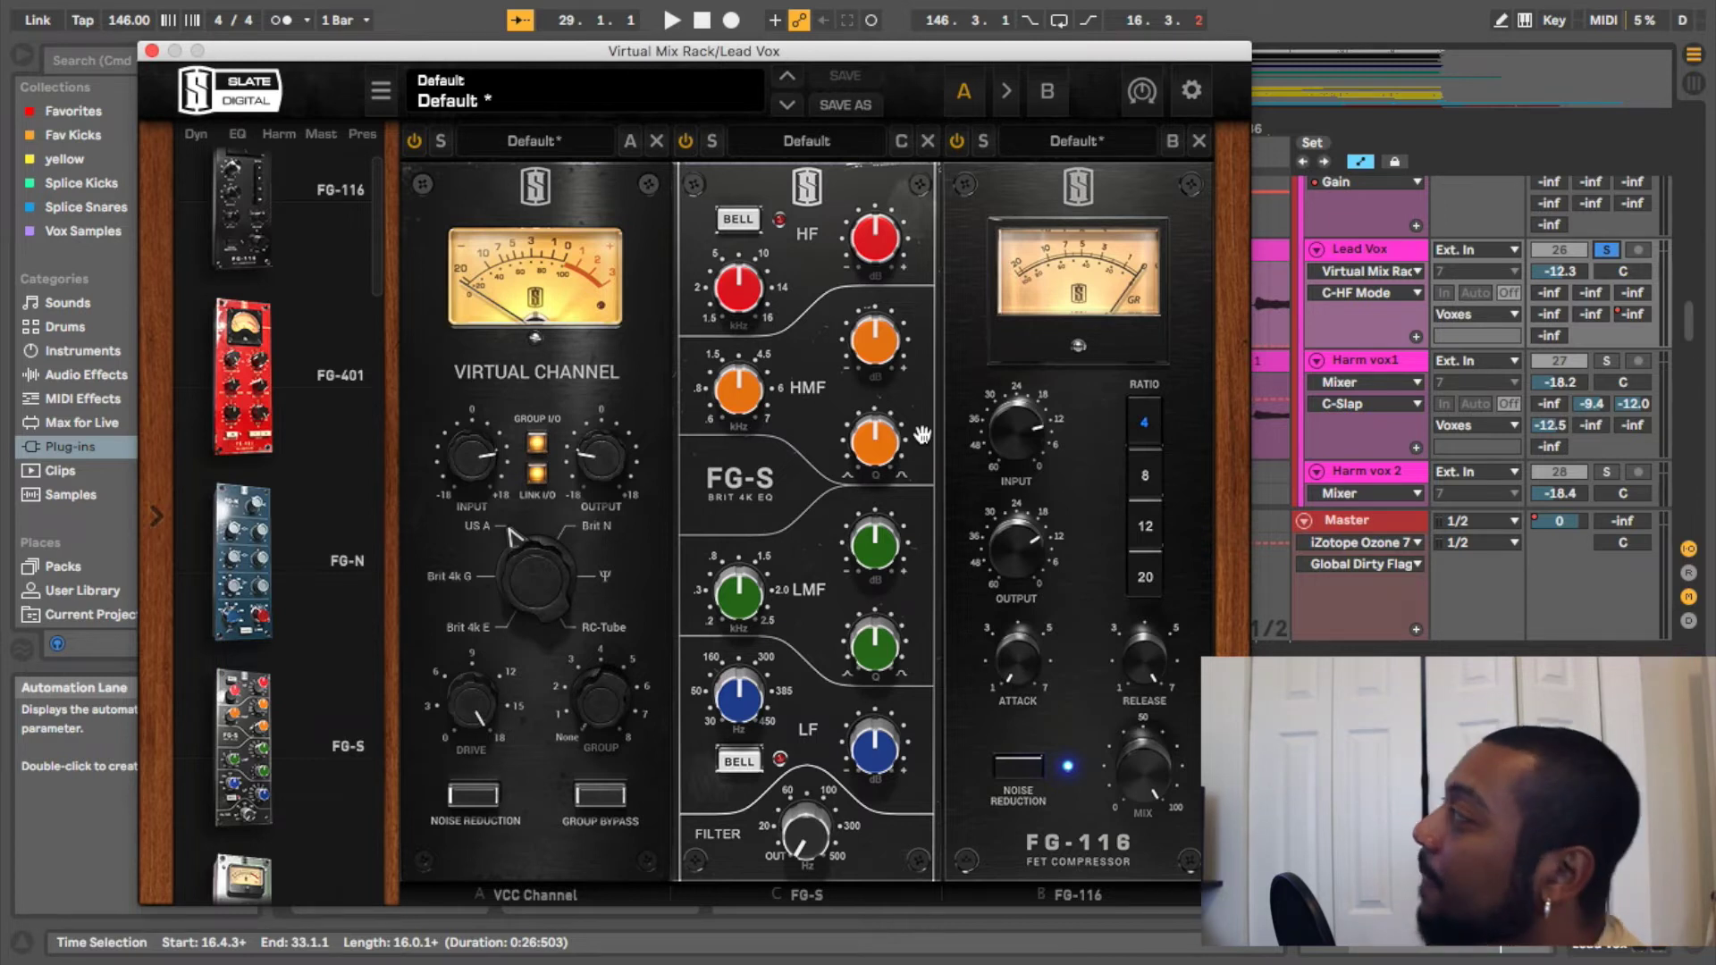
During playback, boost the FG-S high band by 5.18 dB and cut its low-mid band by 4.73 dB at a lowered frequency
{"action": "key", "text": "space"}
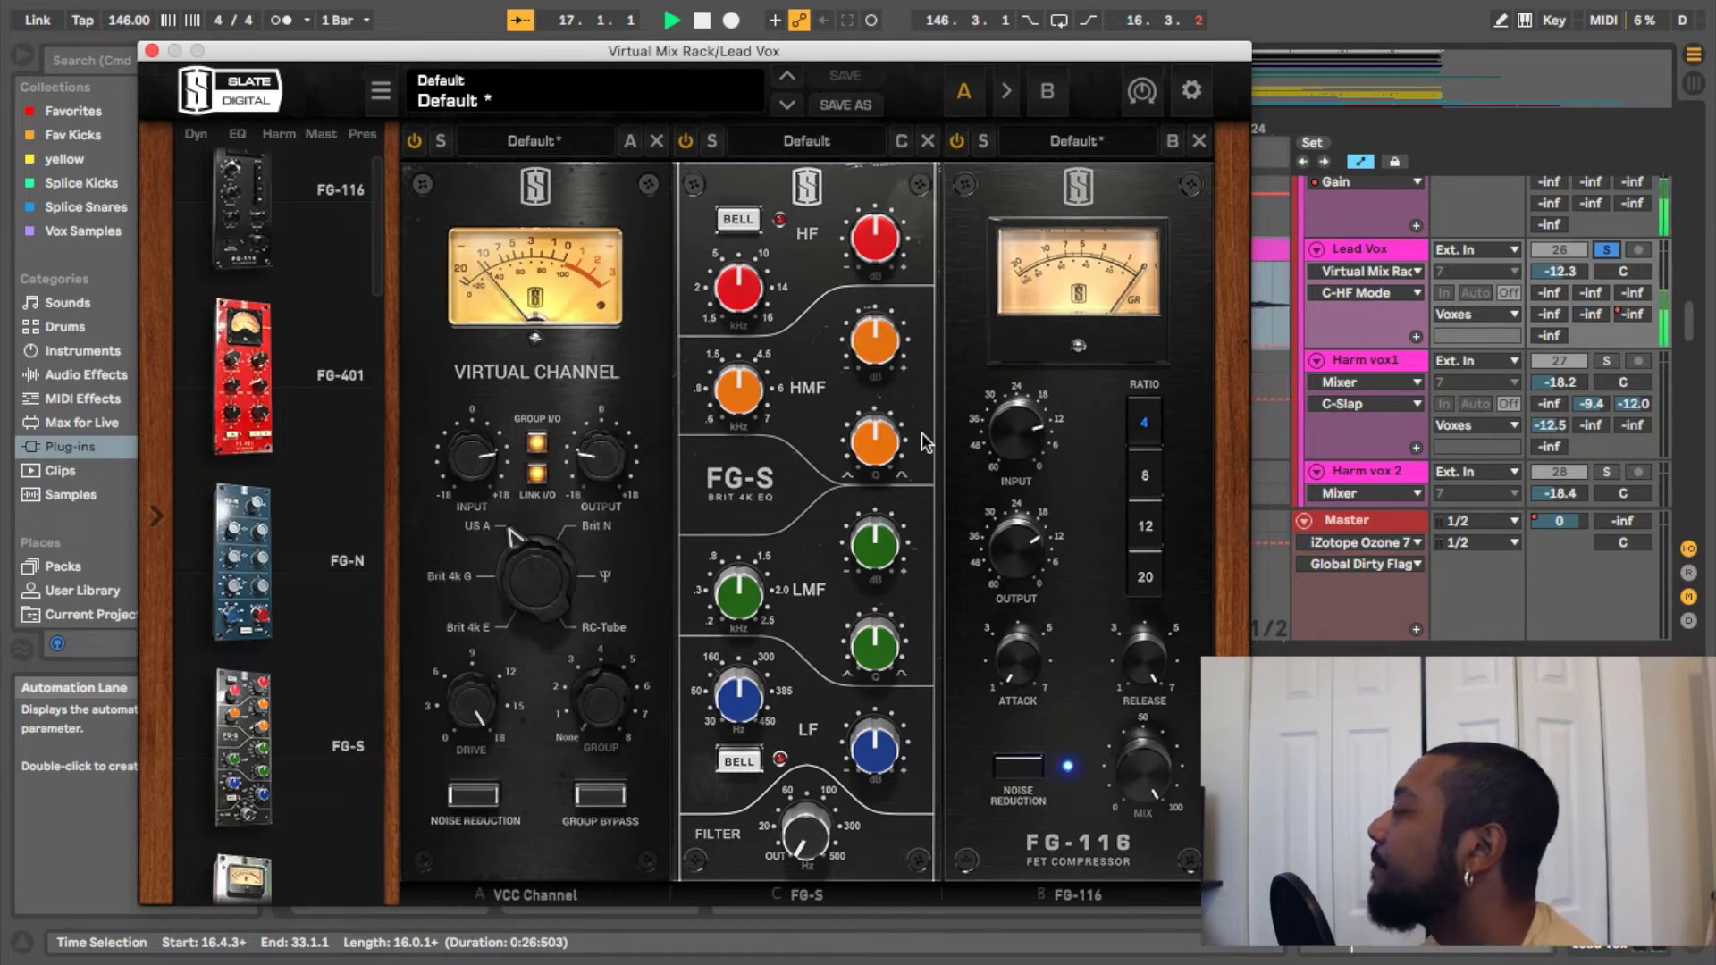
{"action": "left_click_drag", "start_coordinate": [875, 253], "coordinate": [864, 185]}
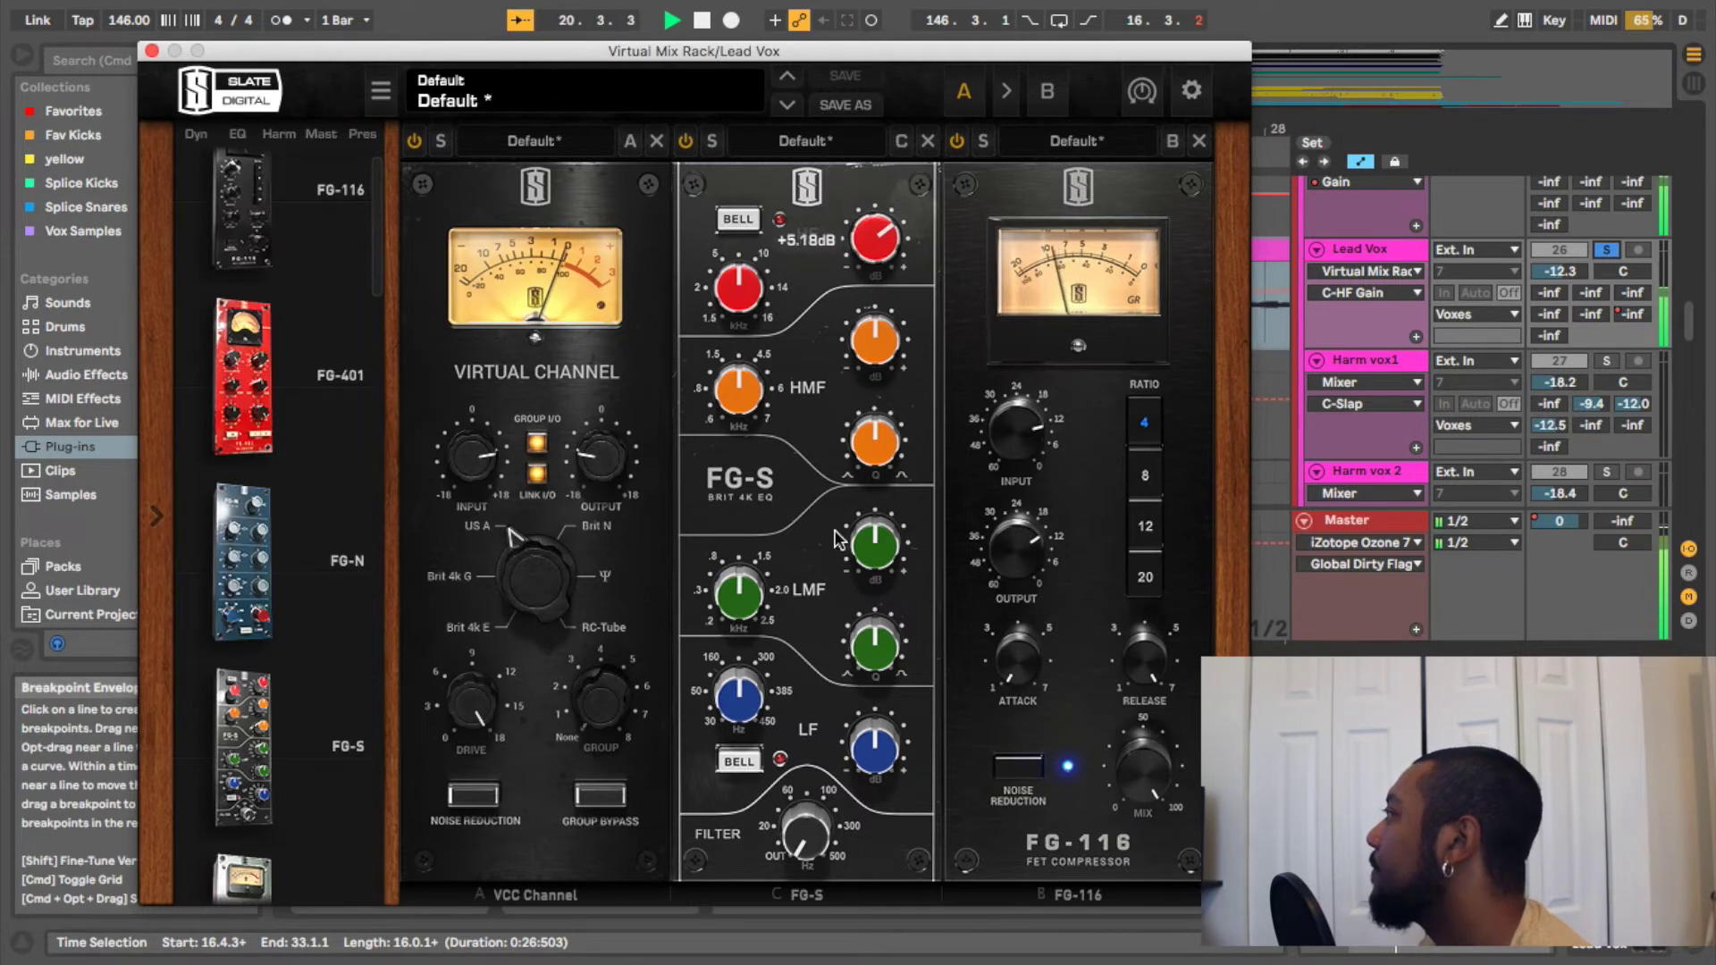
{"action": "left_click_drag", "start_coordinate": [738, 593], "coordinate": [728, 640]}
{"action": "left_click_drag", "start_coordinate": [885, 567], "coordinate": [875, 481]}
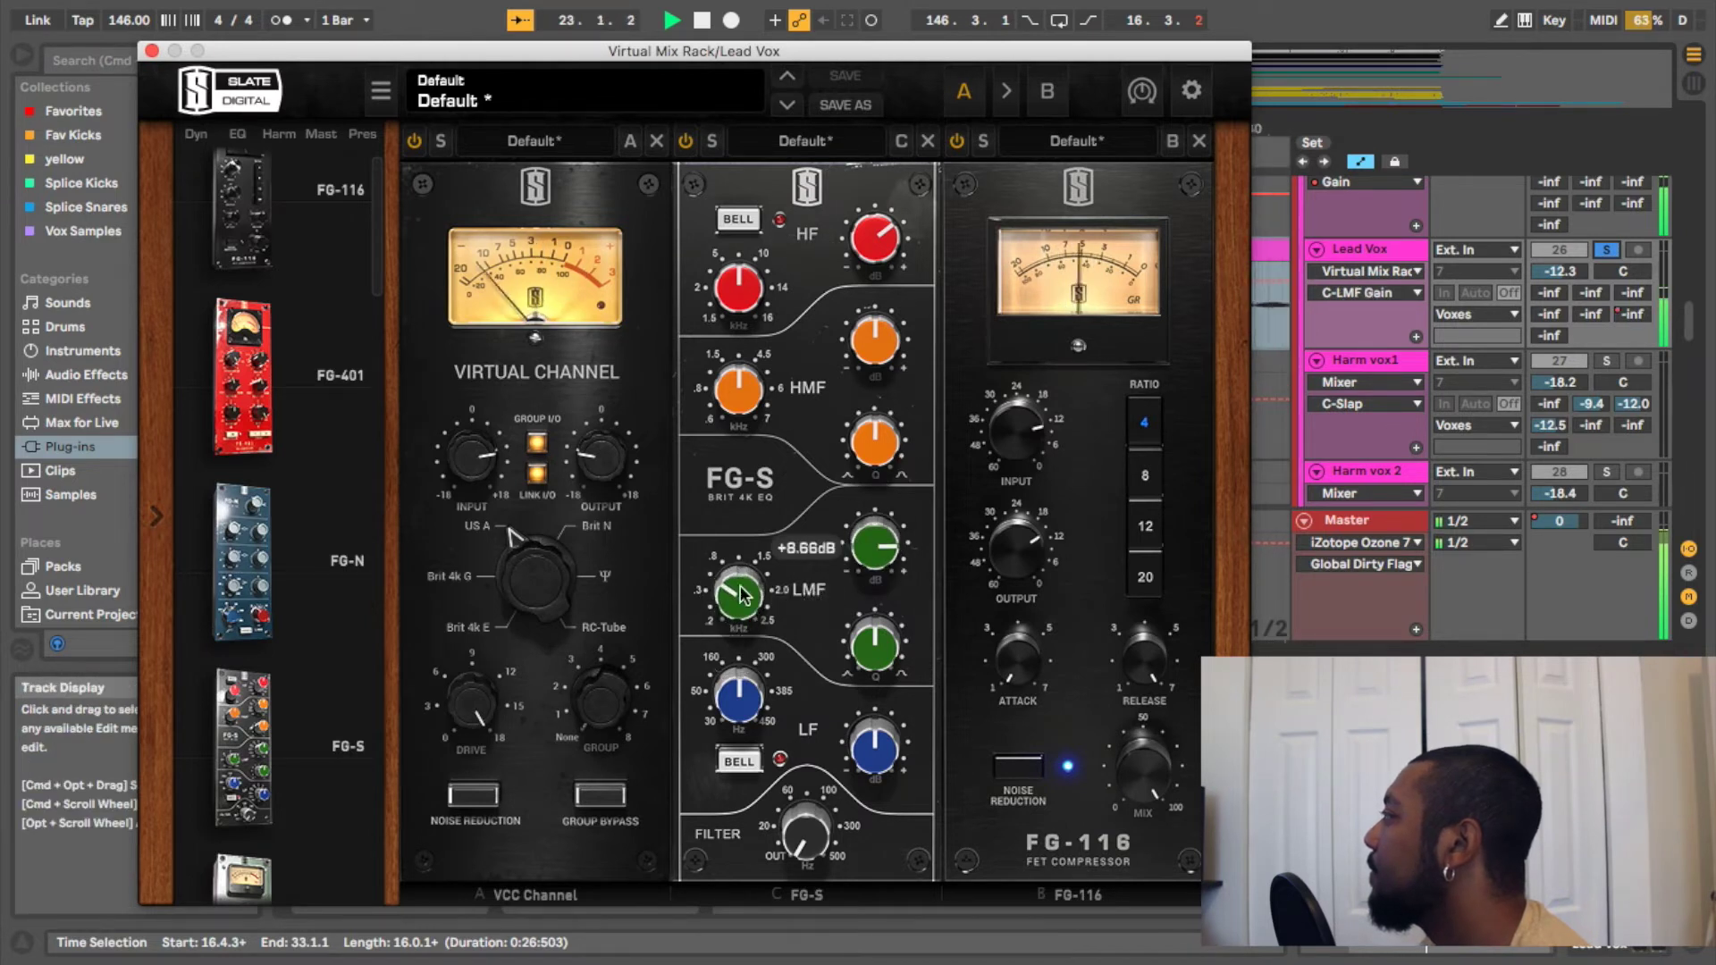
{"action": "left_click_drag", "start_coordinate": [734, 599], "coordinate": [735, 605]}
{"action": "left_click_drag", "start_coordinate": [856, 549], "coordinate": [856, 672]}
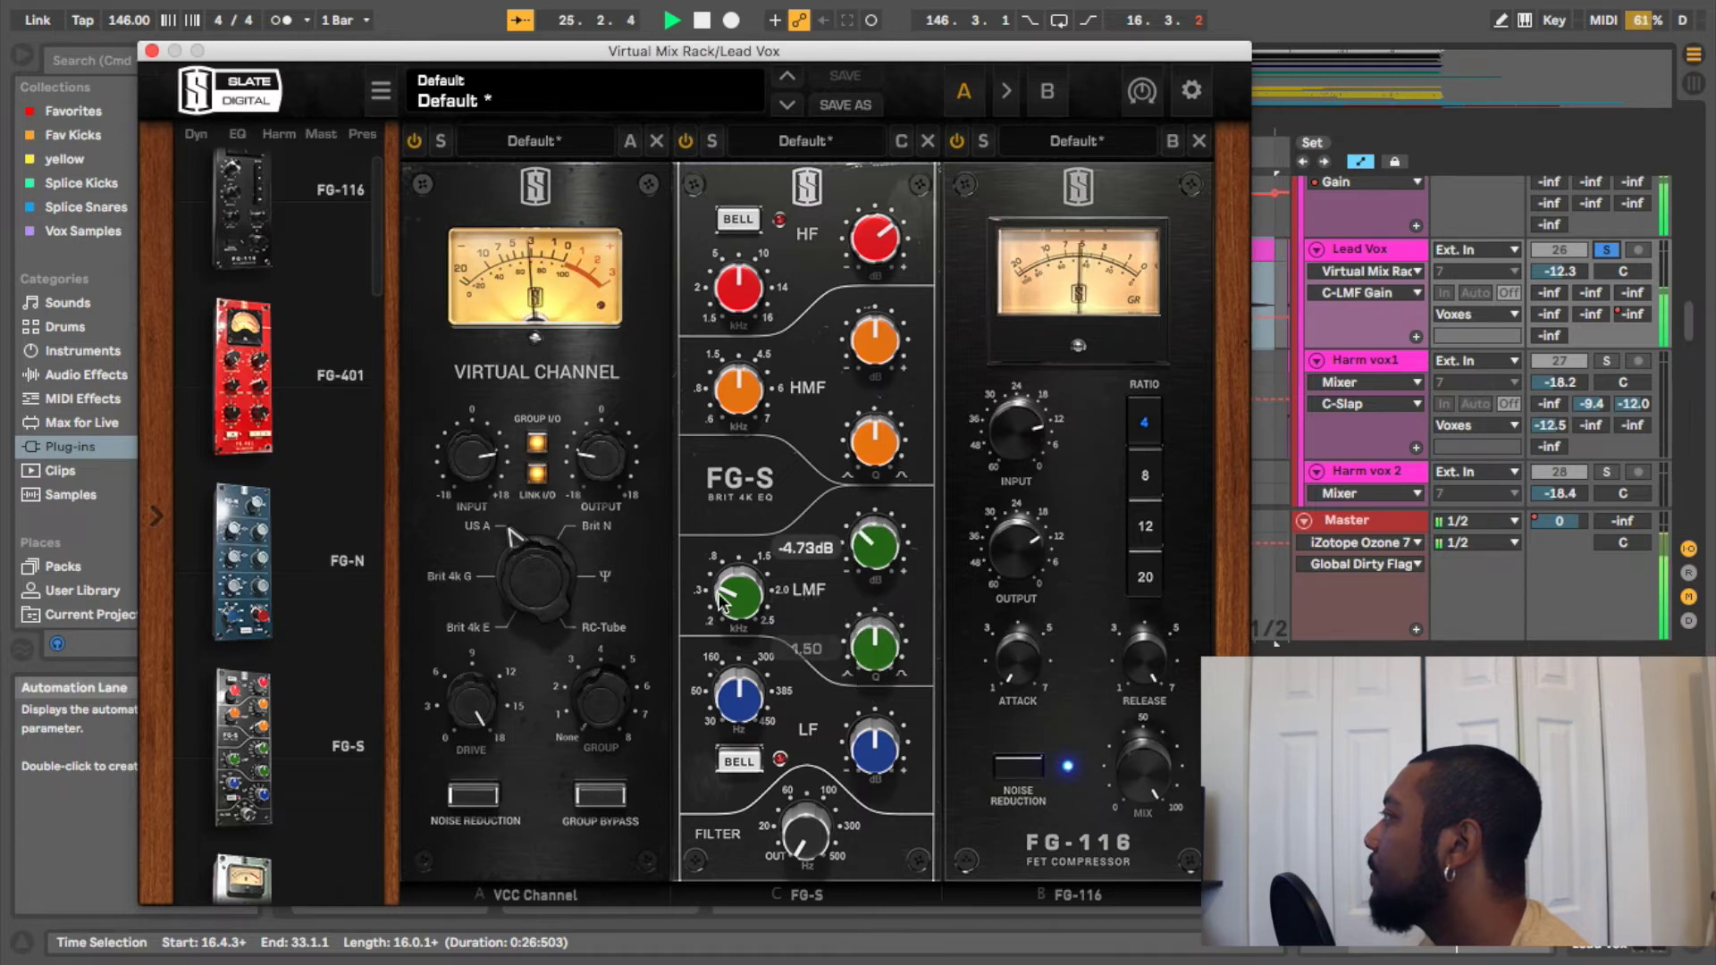
{"action": "left_click_drag", "start_coordinate": [739, 596], "coordinate": [738, 585]}
Raise the FG-S high-pass filter and boost the high-mid band by 2.94 dB with a raised Q
{"action": "left_click_drag", "start_coordinate": [795, 807], "coordinate": [792, 645]}
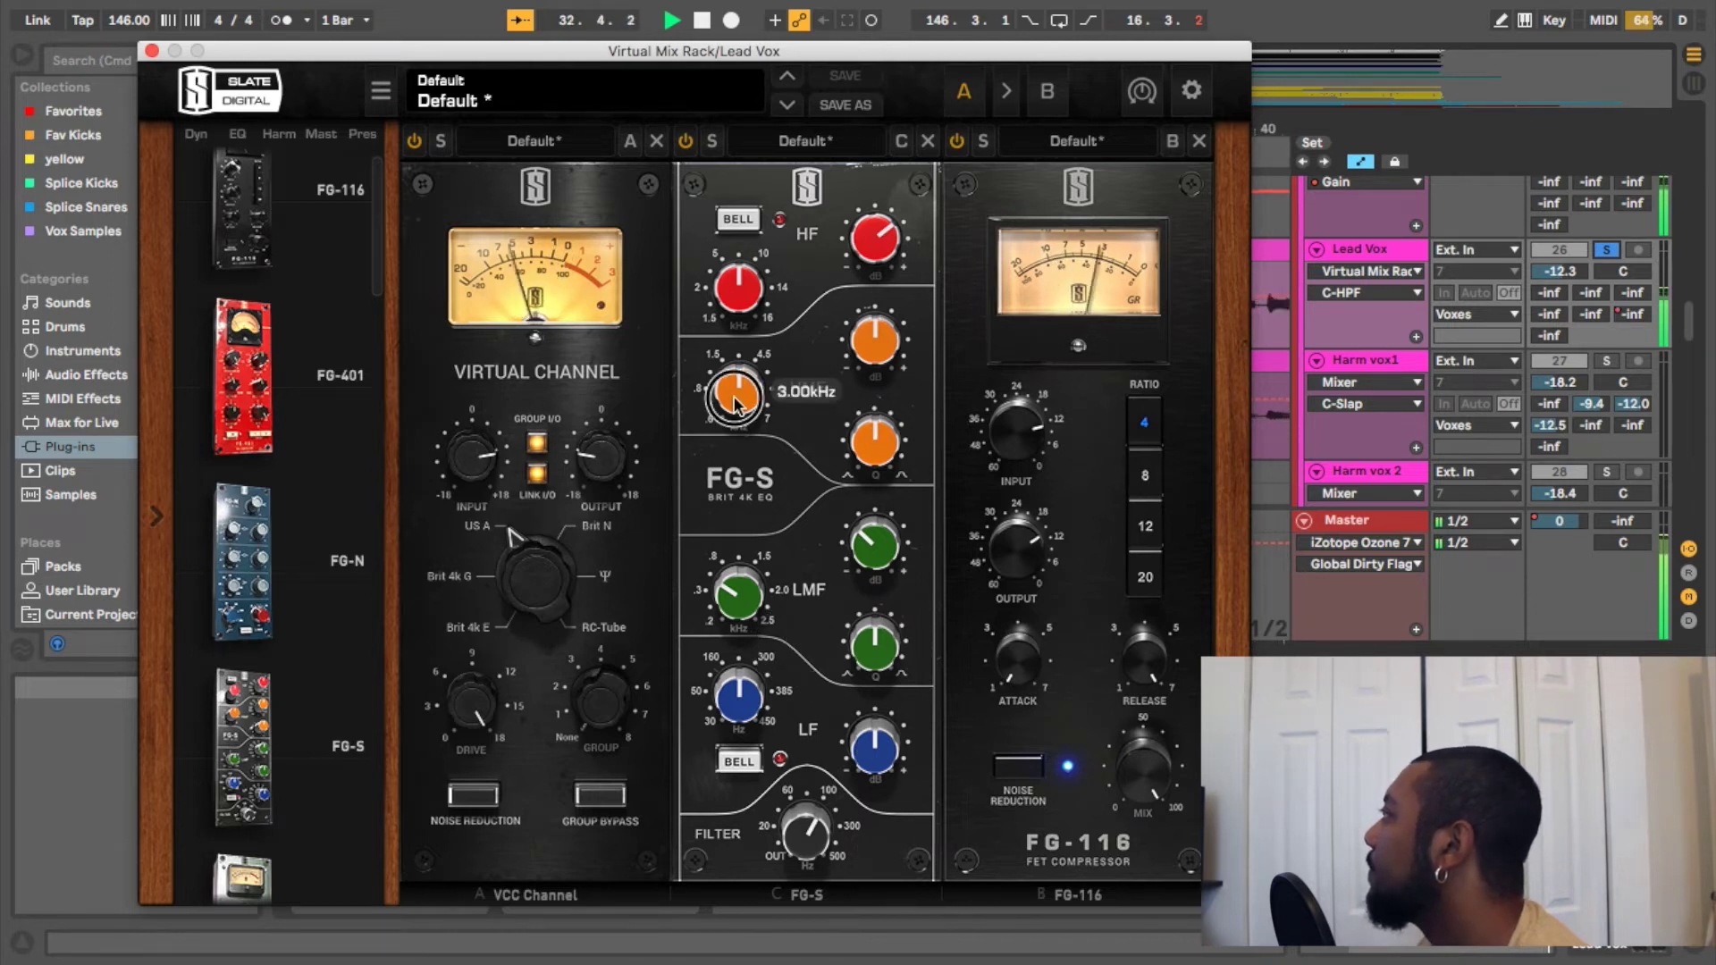
{"action": "left_click_drag", "start_coordinate": [869, 345], "coordinate": [822, 281]}
{"action": "left_click_drag", "start_coordinate": [869, 430], "coordinate": [863, 349]}
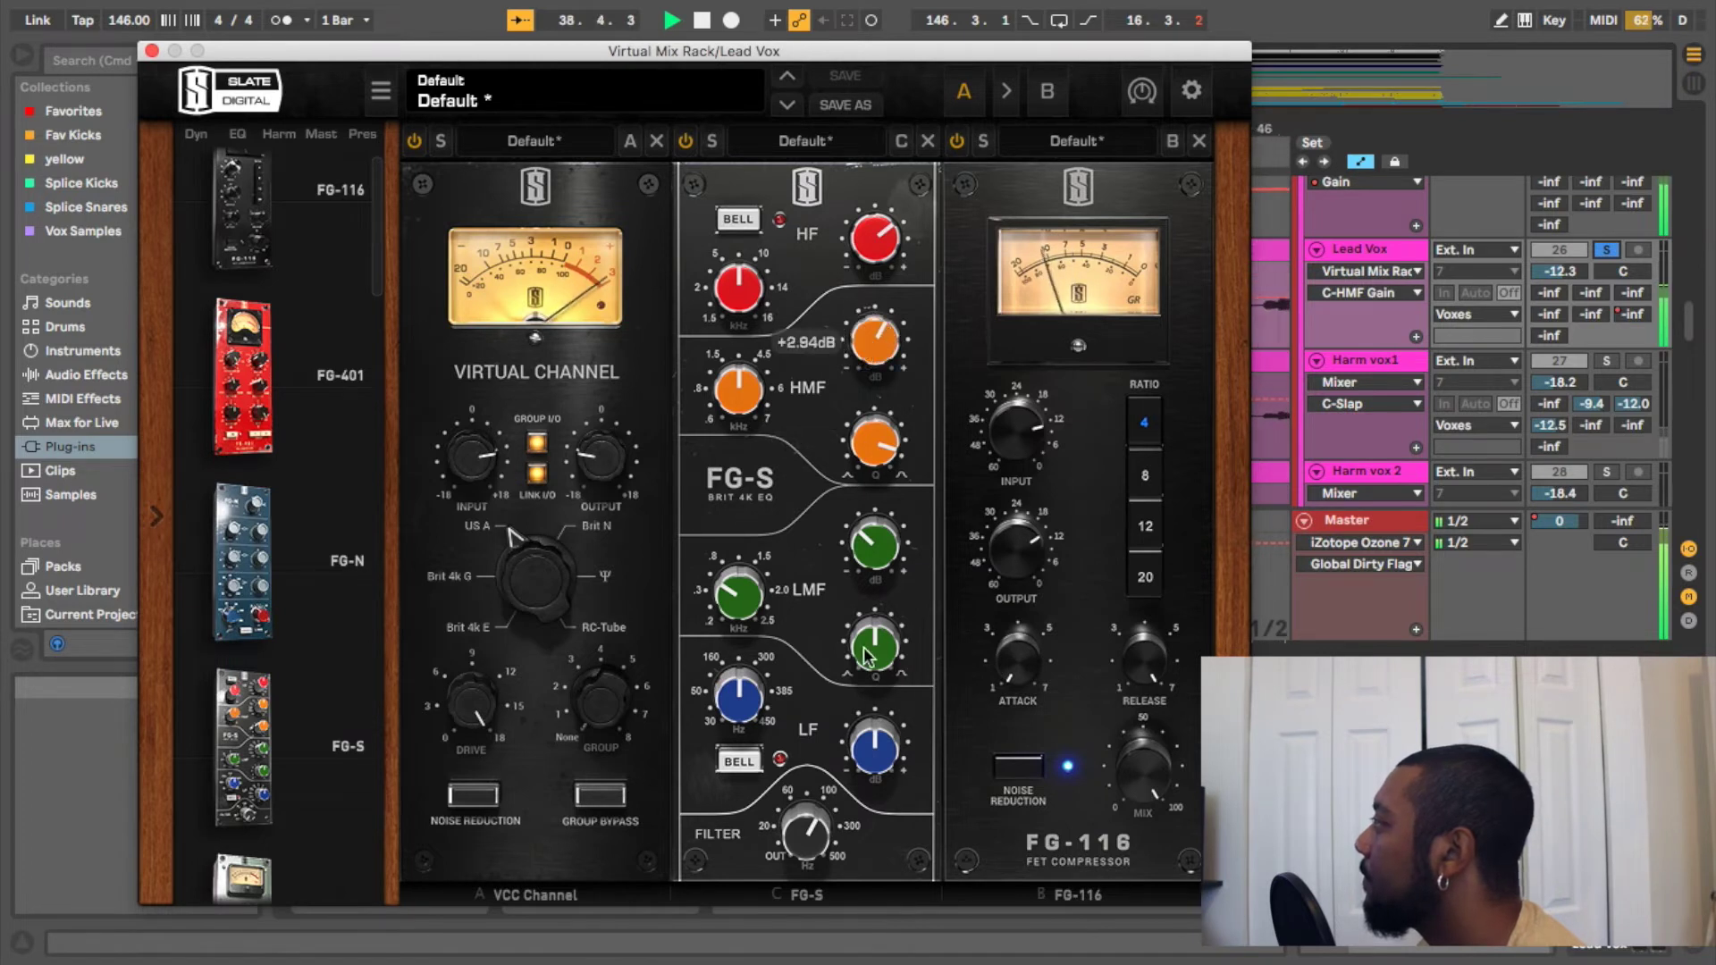
Switch the FG-S low band to bell mode at 220 Hz and give it a moderate boost
{"action": "left_click", "coordinate": [738, 762]}
{"action": "left_click_drag", "start_coordinate": [735, 702], "coordinate": [728, 728]}
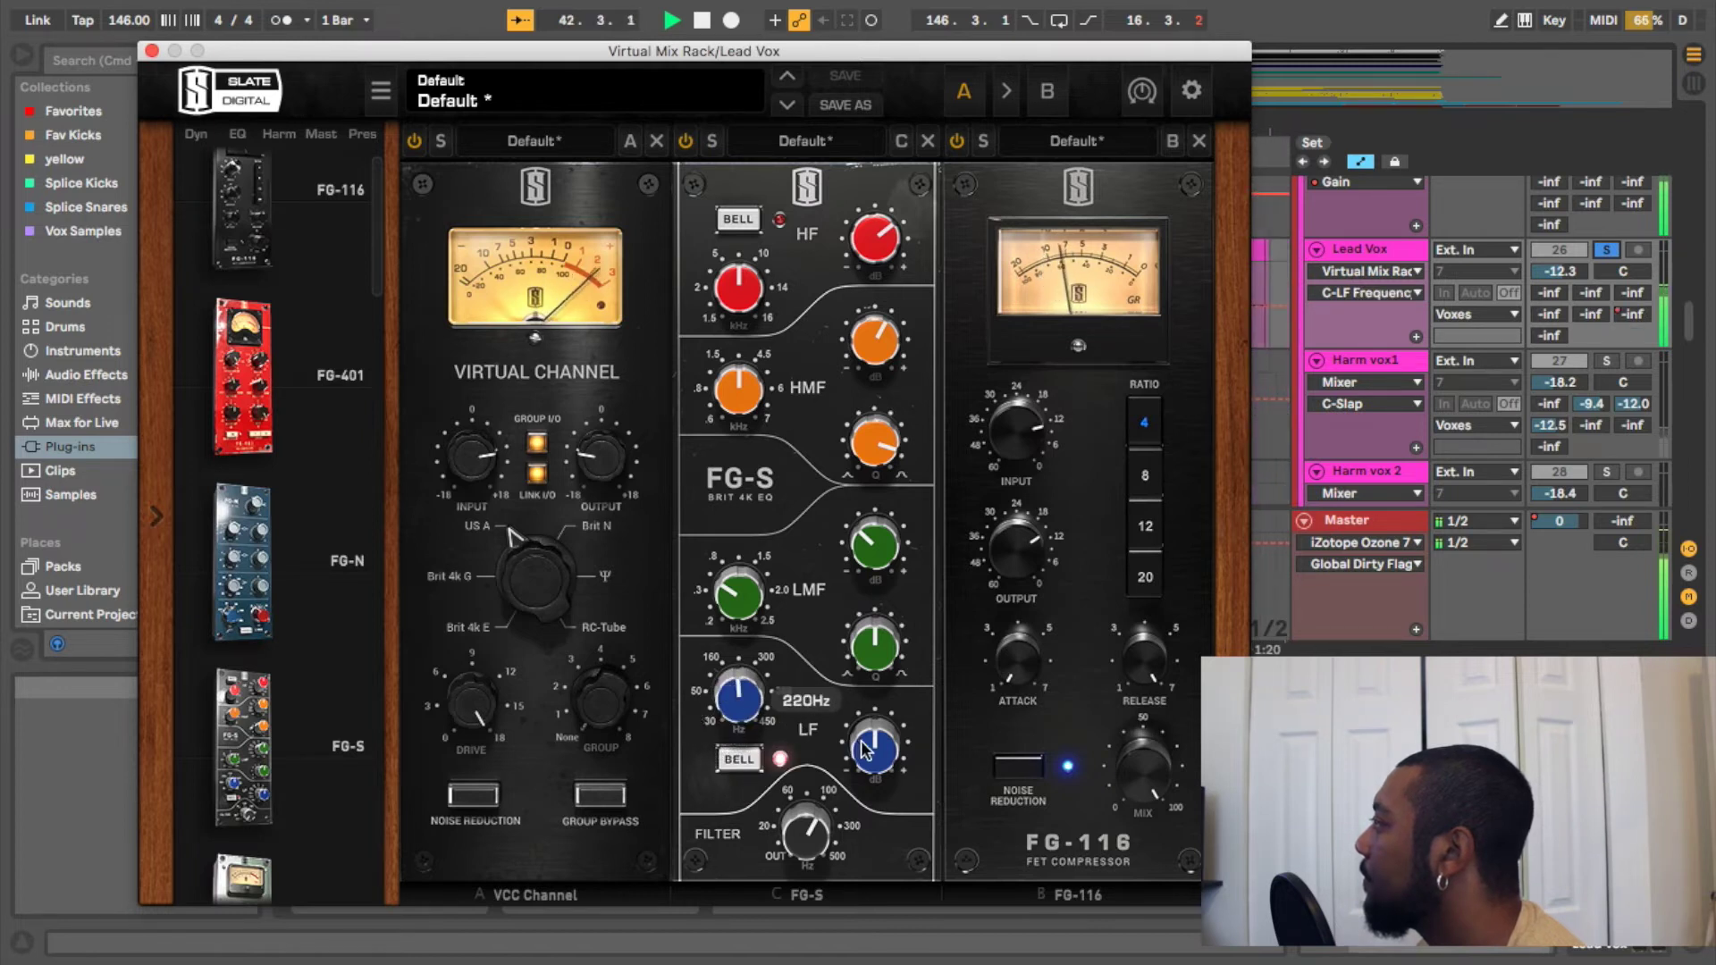
{"action": "left_click_drag", "start_coordinate": [860, 749], "coordinate": [848, 459]}
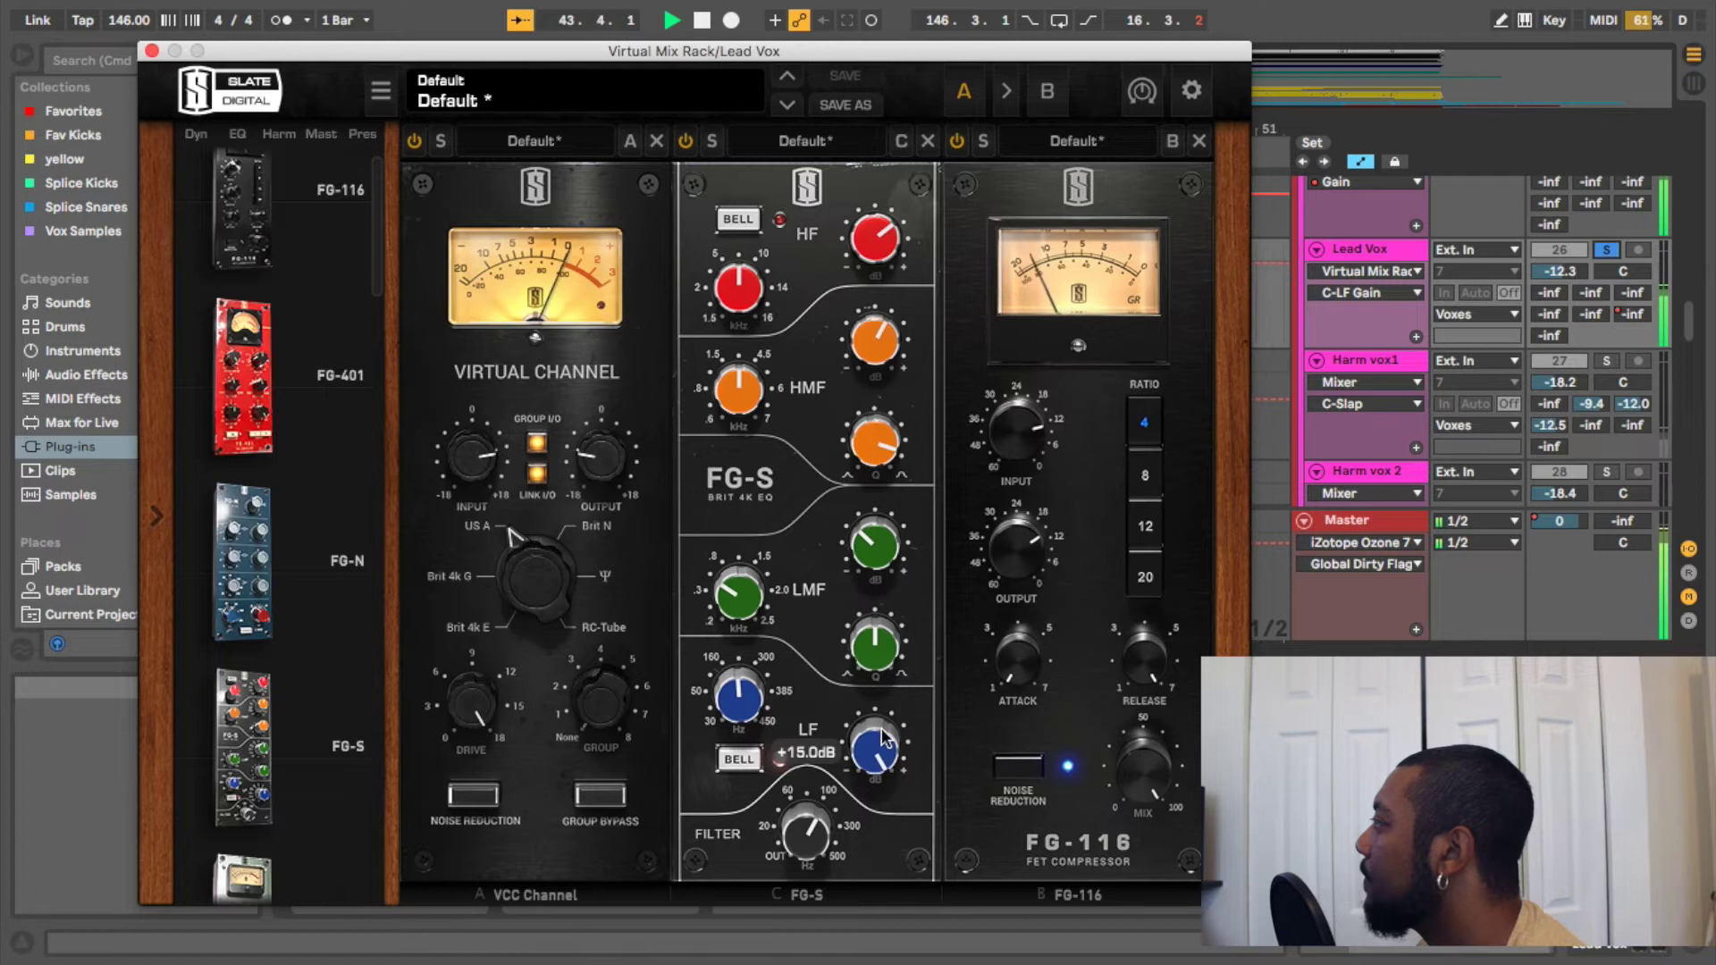
{"action": "left_click_drag", "start_coordinate": [880, 744], "coordinate": [886, 845]}
Compare the vocal with the FG-S bypassed and engaged, and lower the high-mid Q slightly between comparisons
{"action": "left_click", "coordinate": [689, 136]}
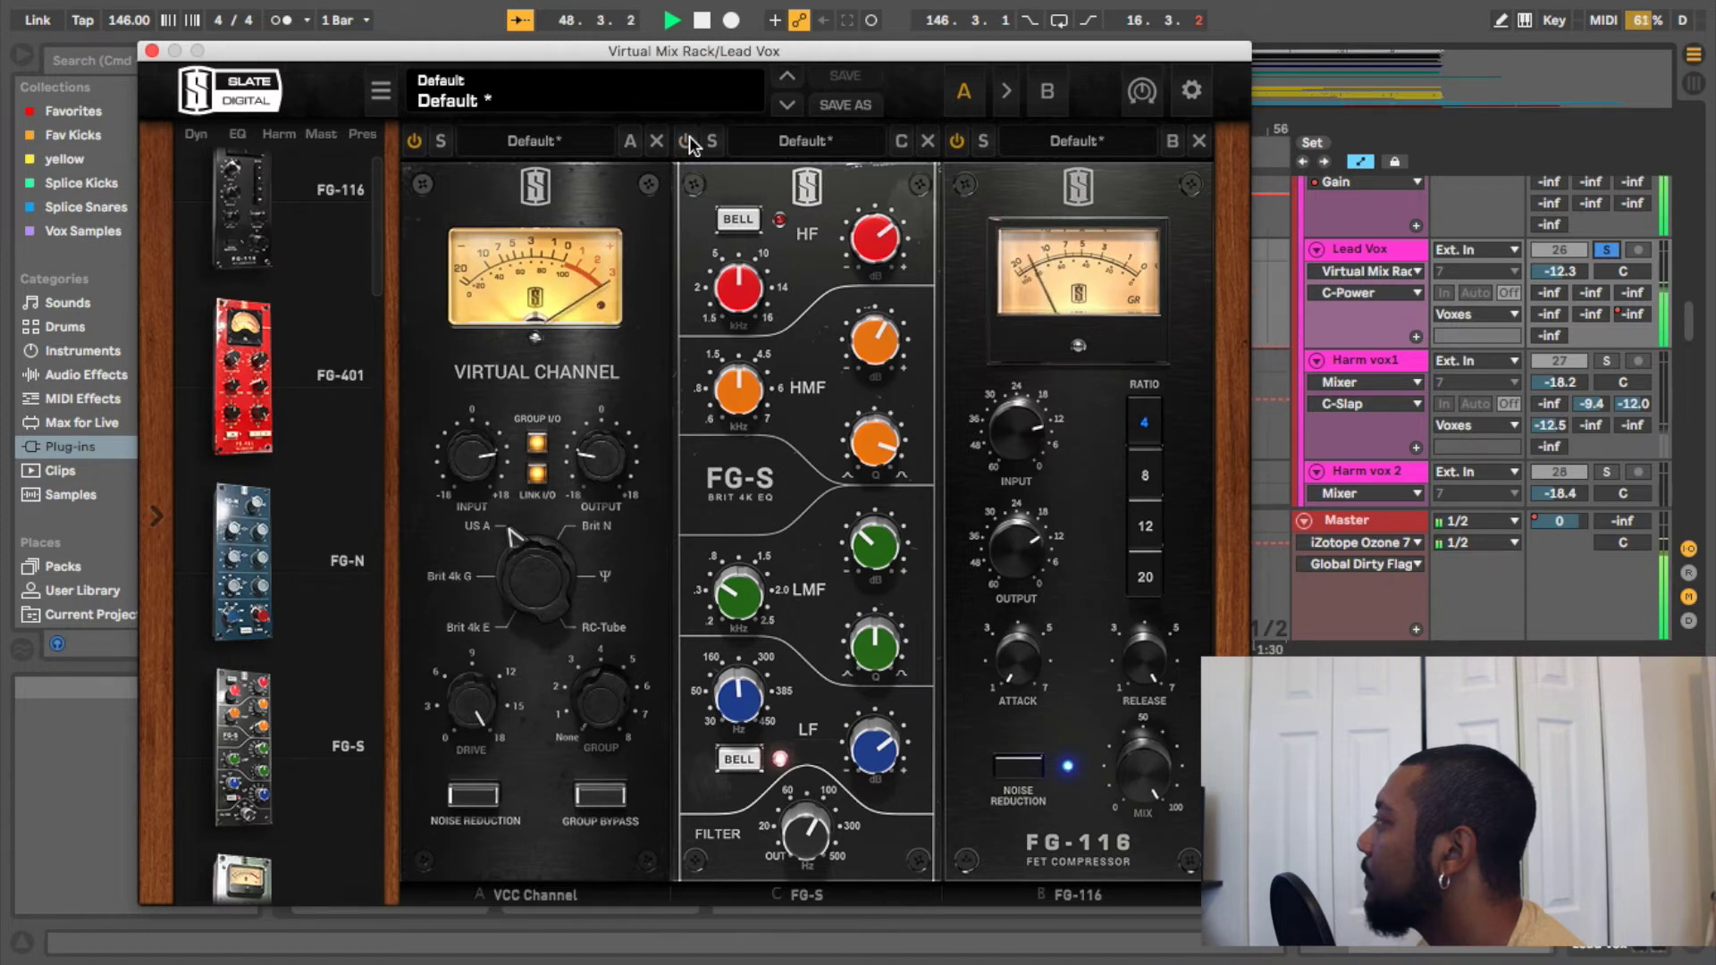
{"action": "left_click", "coordinate": [689, 136]}
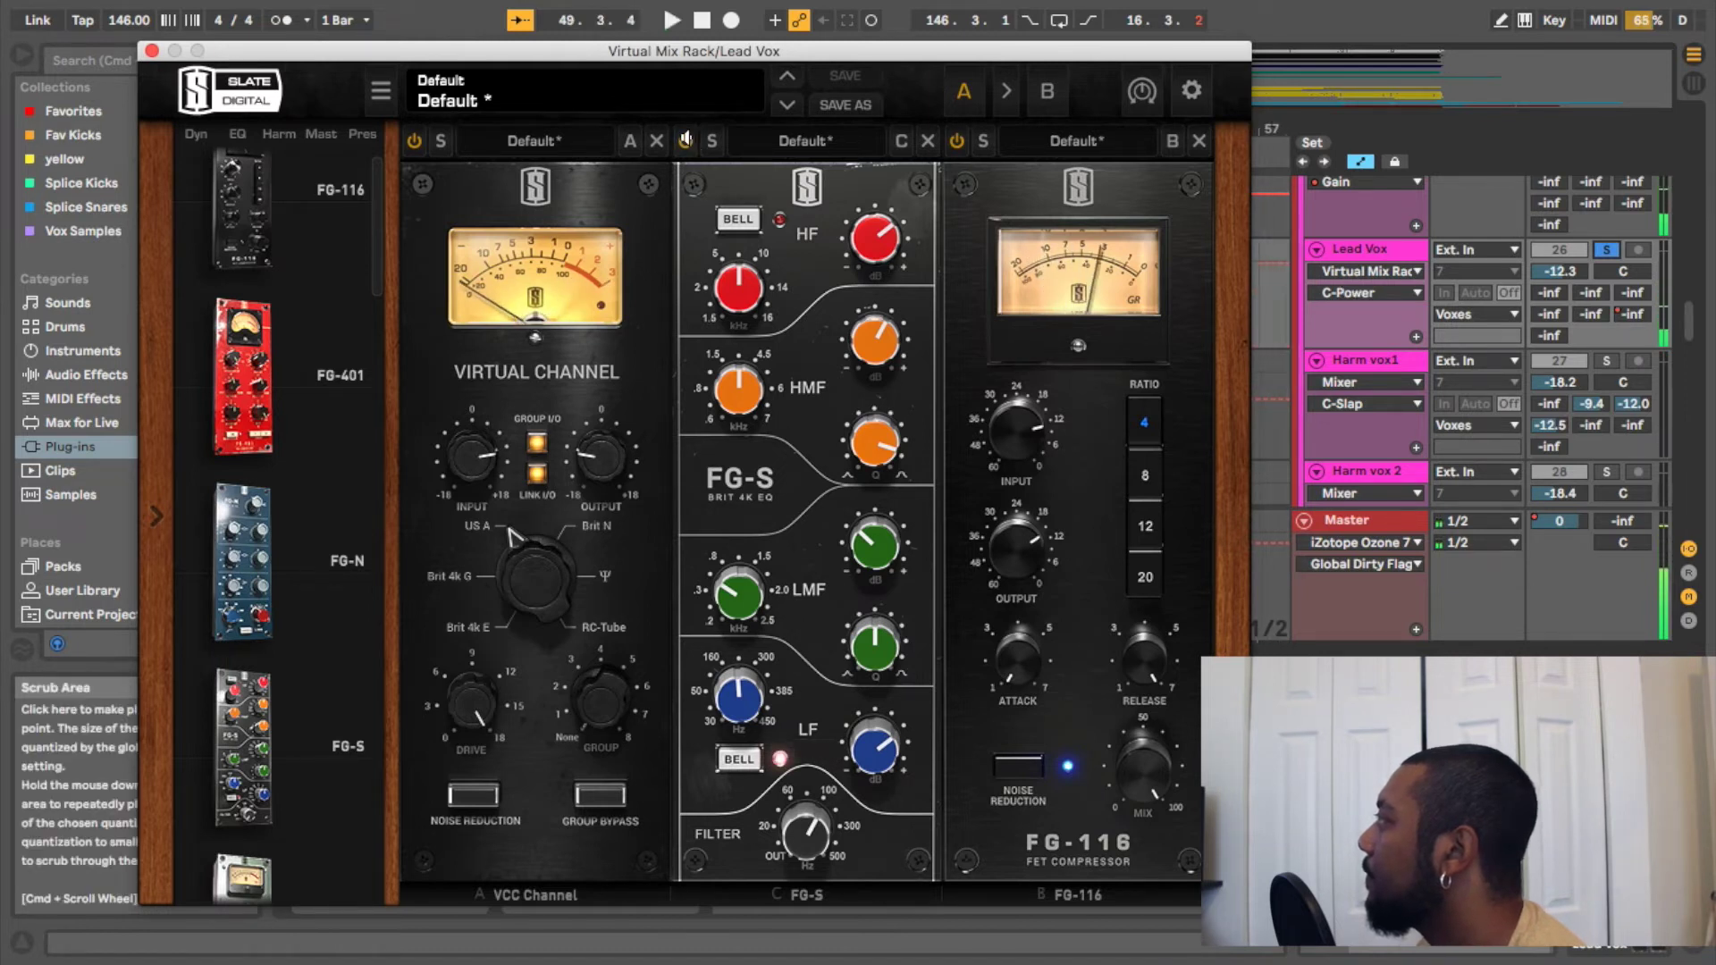
{"action": "mouse_move", "coordinate": [880, 458]}
{"action": "left_mouse_down"}
{"action": "mouse_move", "coordinate": [882, 516]}
{"action": "mouse_move", "coordinate": [882, 491]}
{"action": "left_mouse_up"}
{"action": "left_click", "coordinate": [685, 141]}
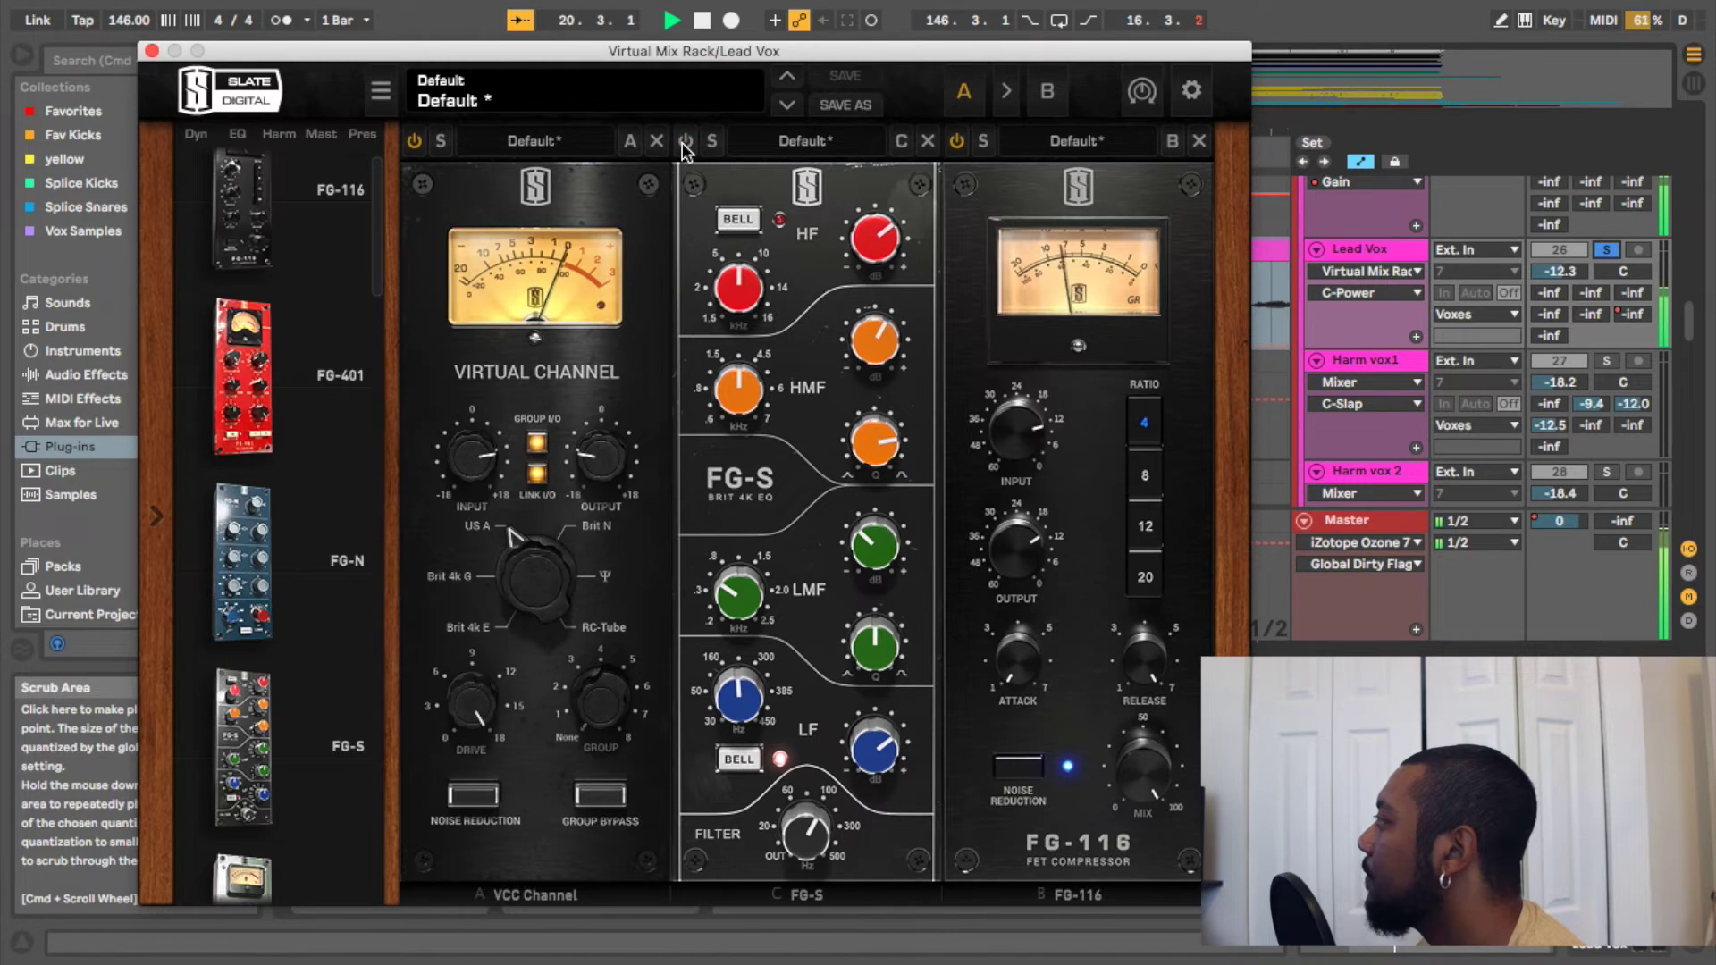
{"action": "left_click", "coordinate": [685, 142]}
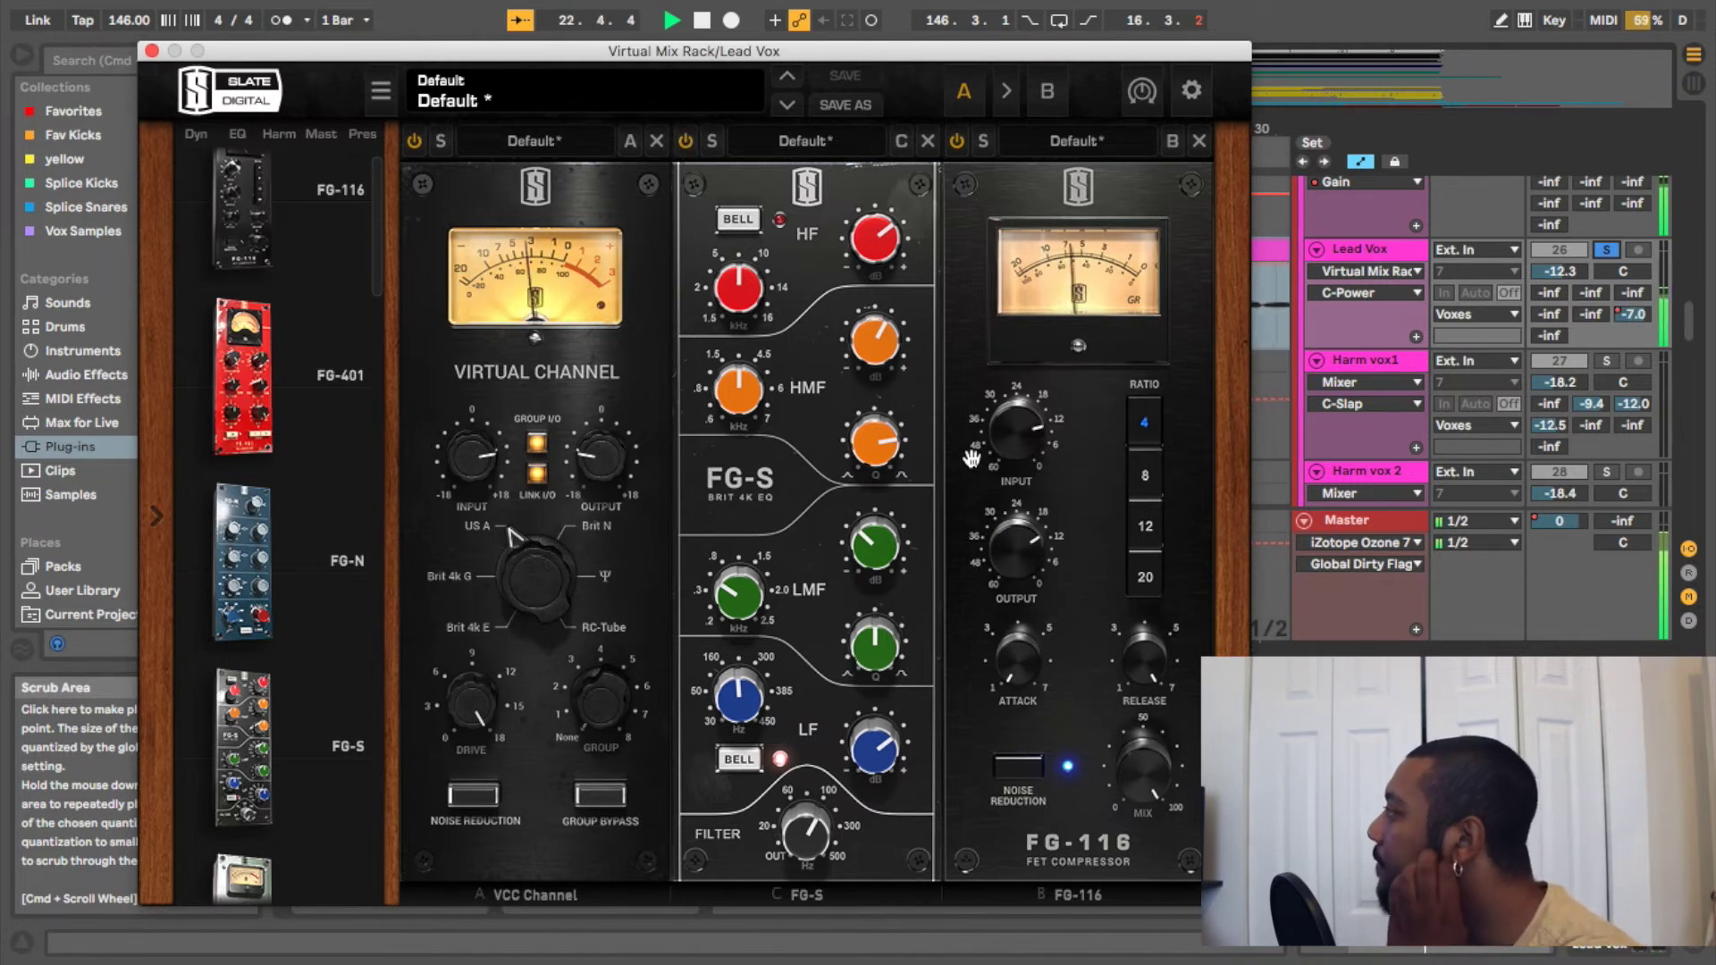
Unsolo the Lead Vox track and play it within the full mix, selecting its track volume
{"action": "left_click", "coordinate": [1610, 252]}
{"action": "key", "text": "space"}
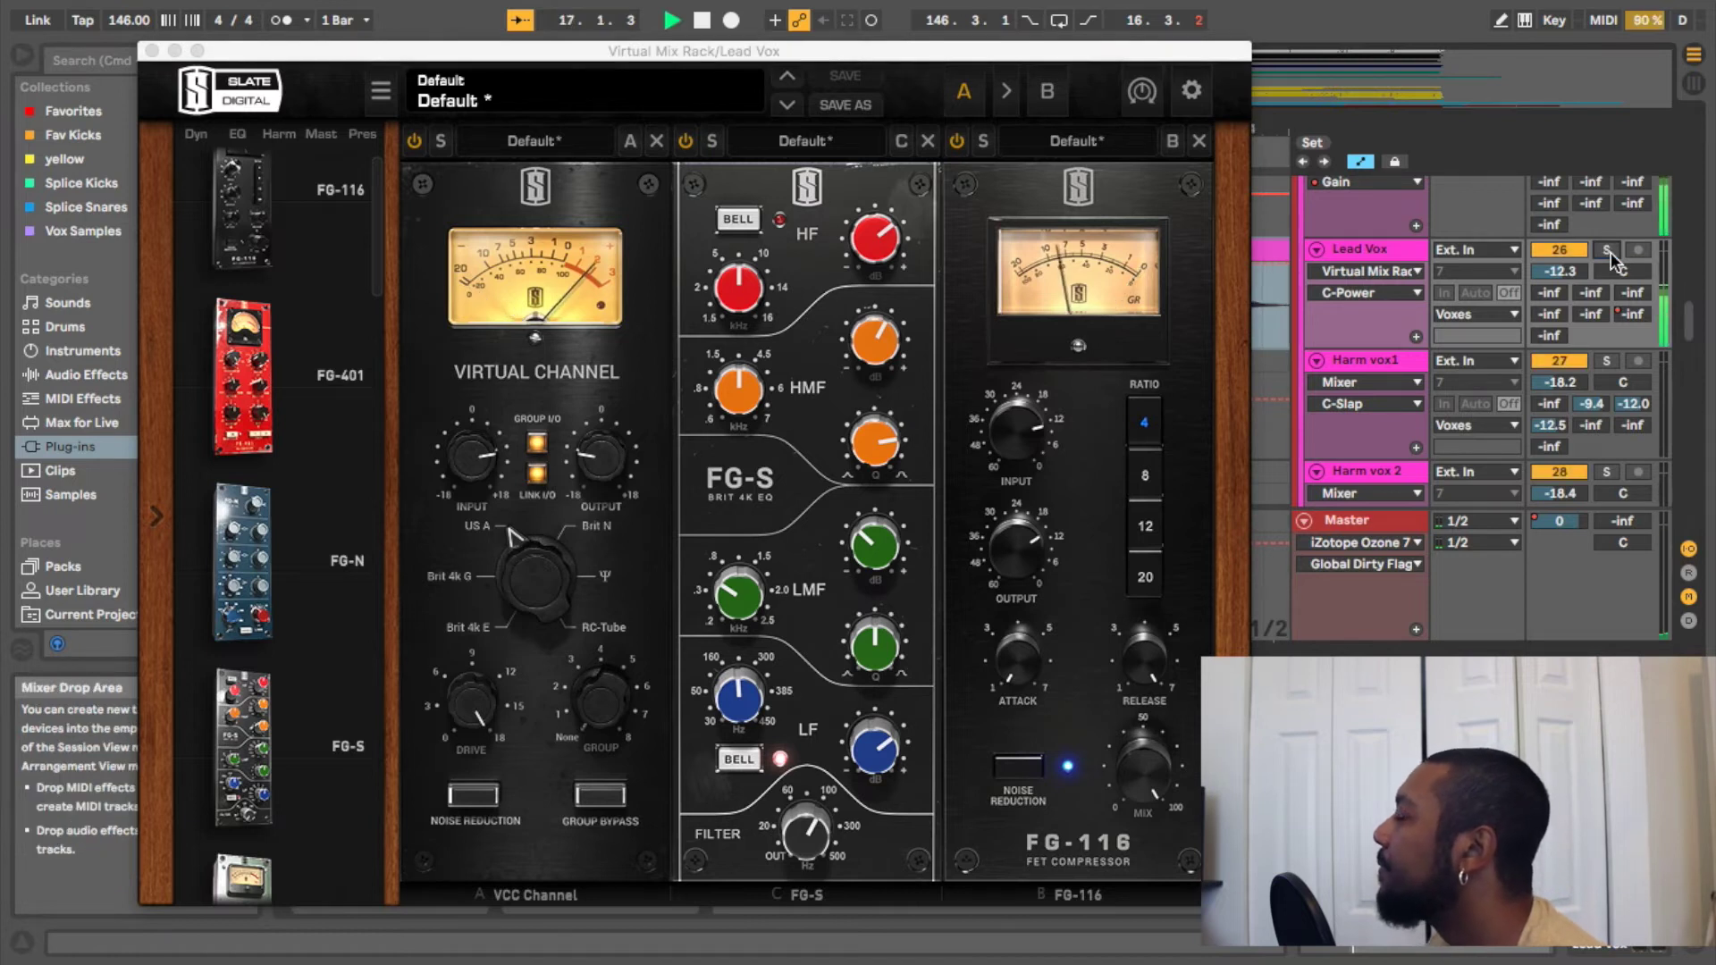
{"action": "left_click", "coordinate": [1561, 272]}
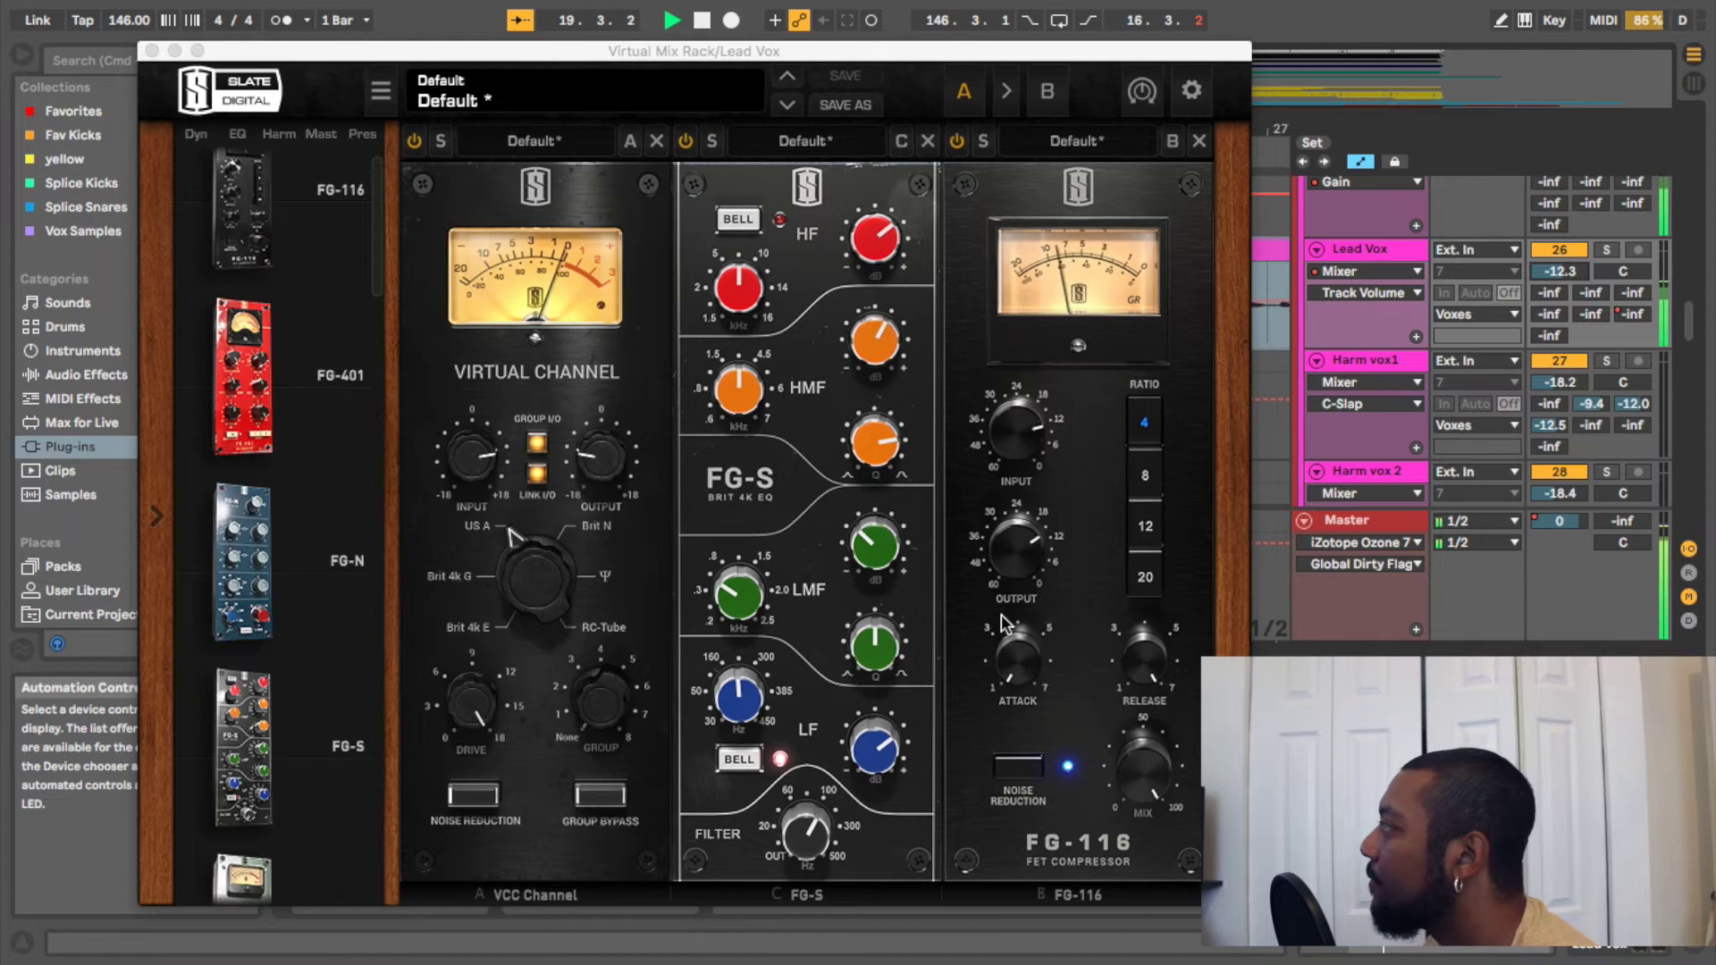
Raise the FG-116 compressor's output to about -16.6 dB while the full mix plays
{"action": "left_click", "coordinate": [1013, 579]}
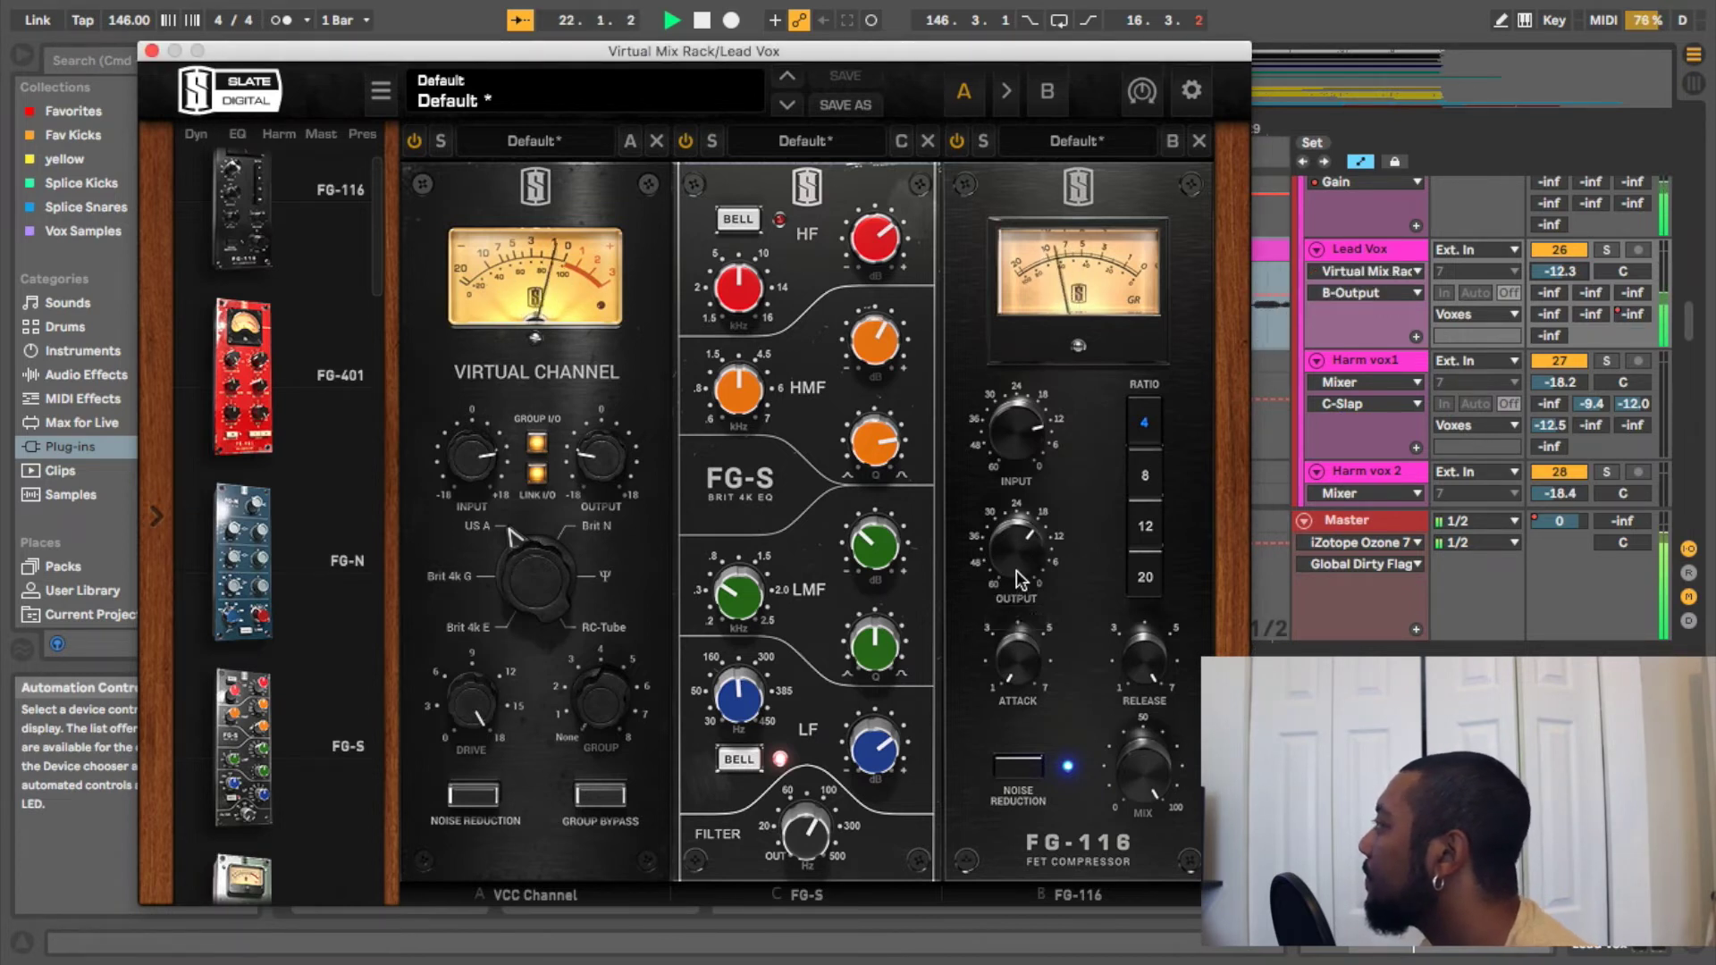
{"action": "left_click_drag", "start_coordinate": [1016, 572], "coordinate": [1016, 566]}
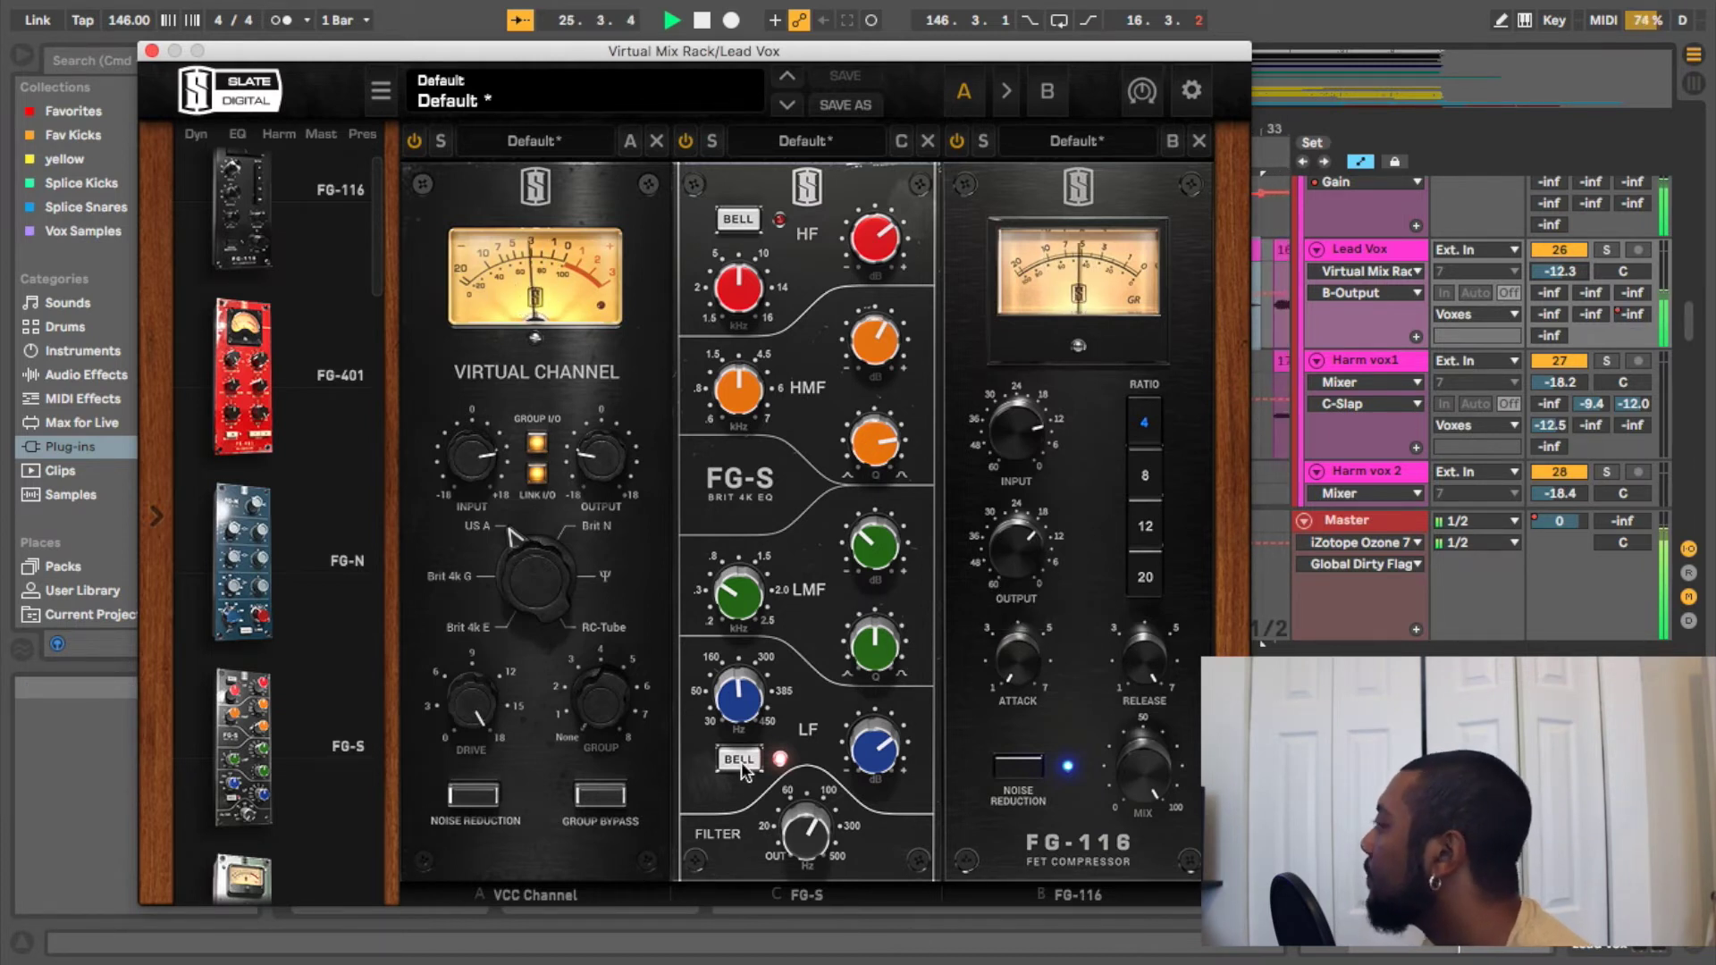
{"action": "mouse_move", "coordinate": [1002, 565]}
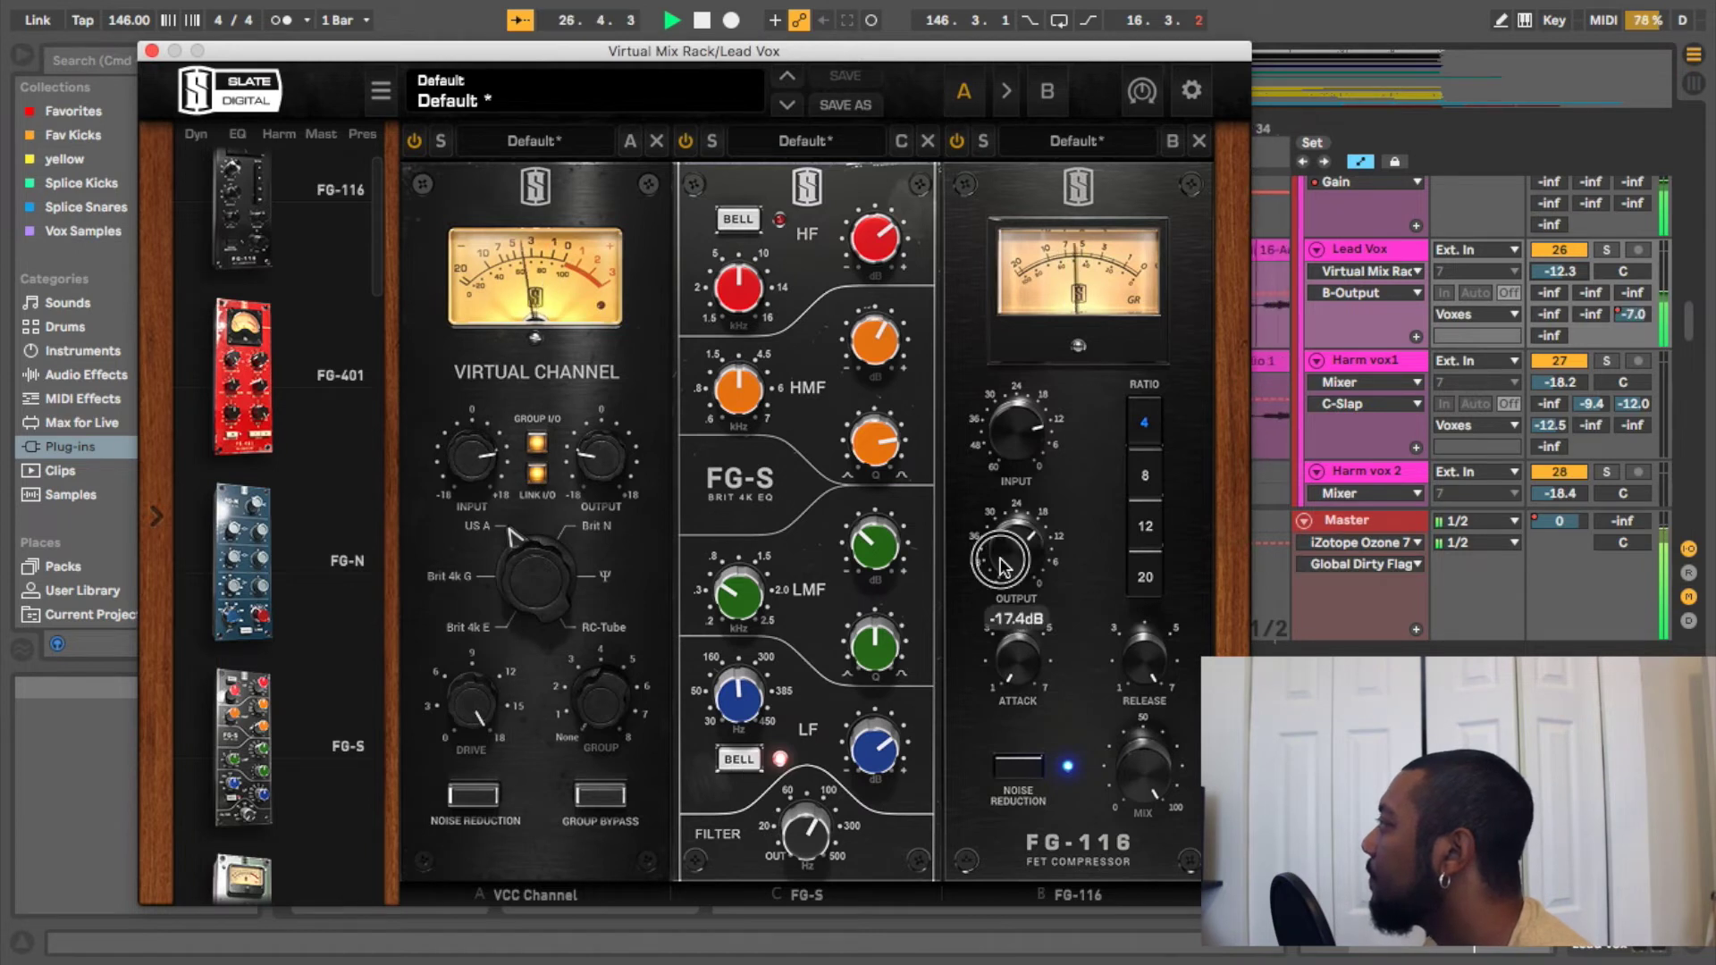
{"action": "scroll", "coordinate": [1001, 561], "scroll_direction": "up", "scroll_amount": 2}
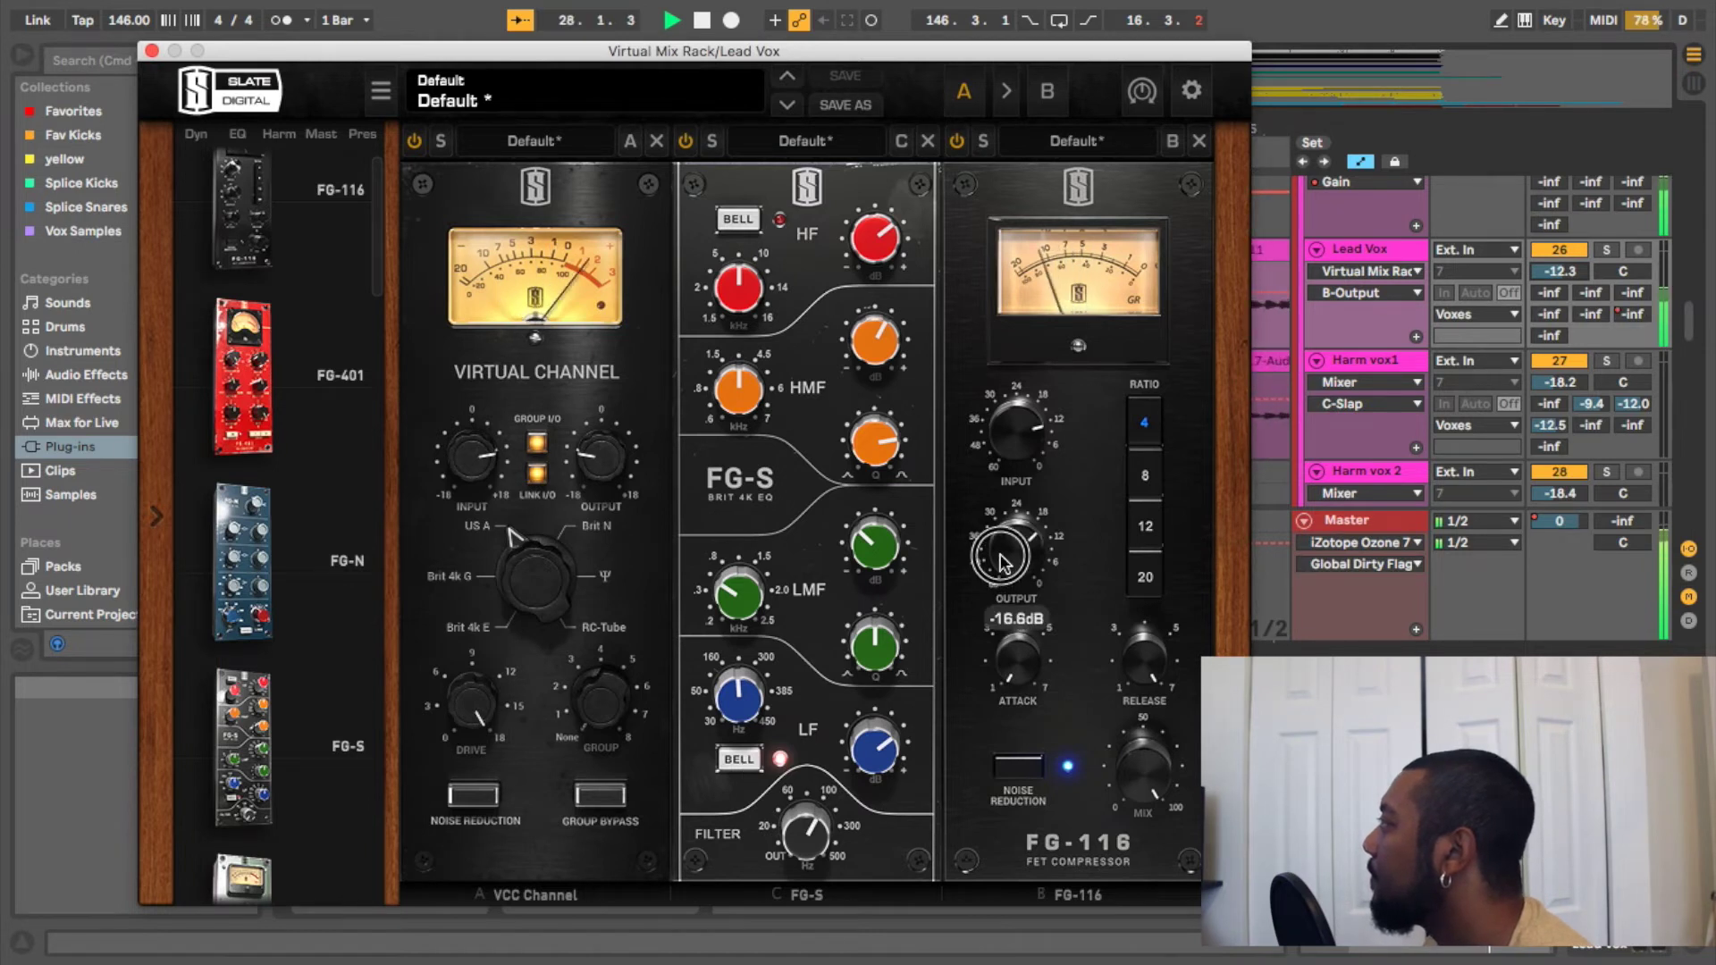
{"action": "scroll", "coordinate": [1001, 561], "scroll_direction": "up", "scroll_amount": 1}
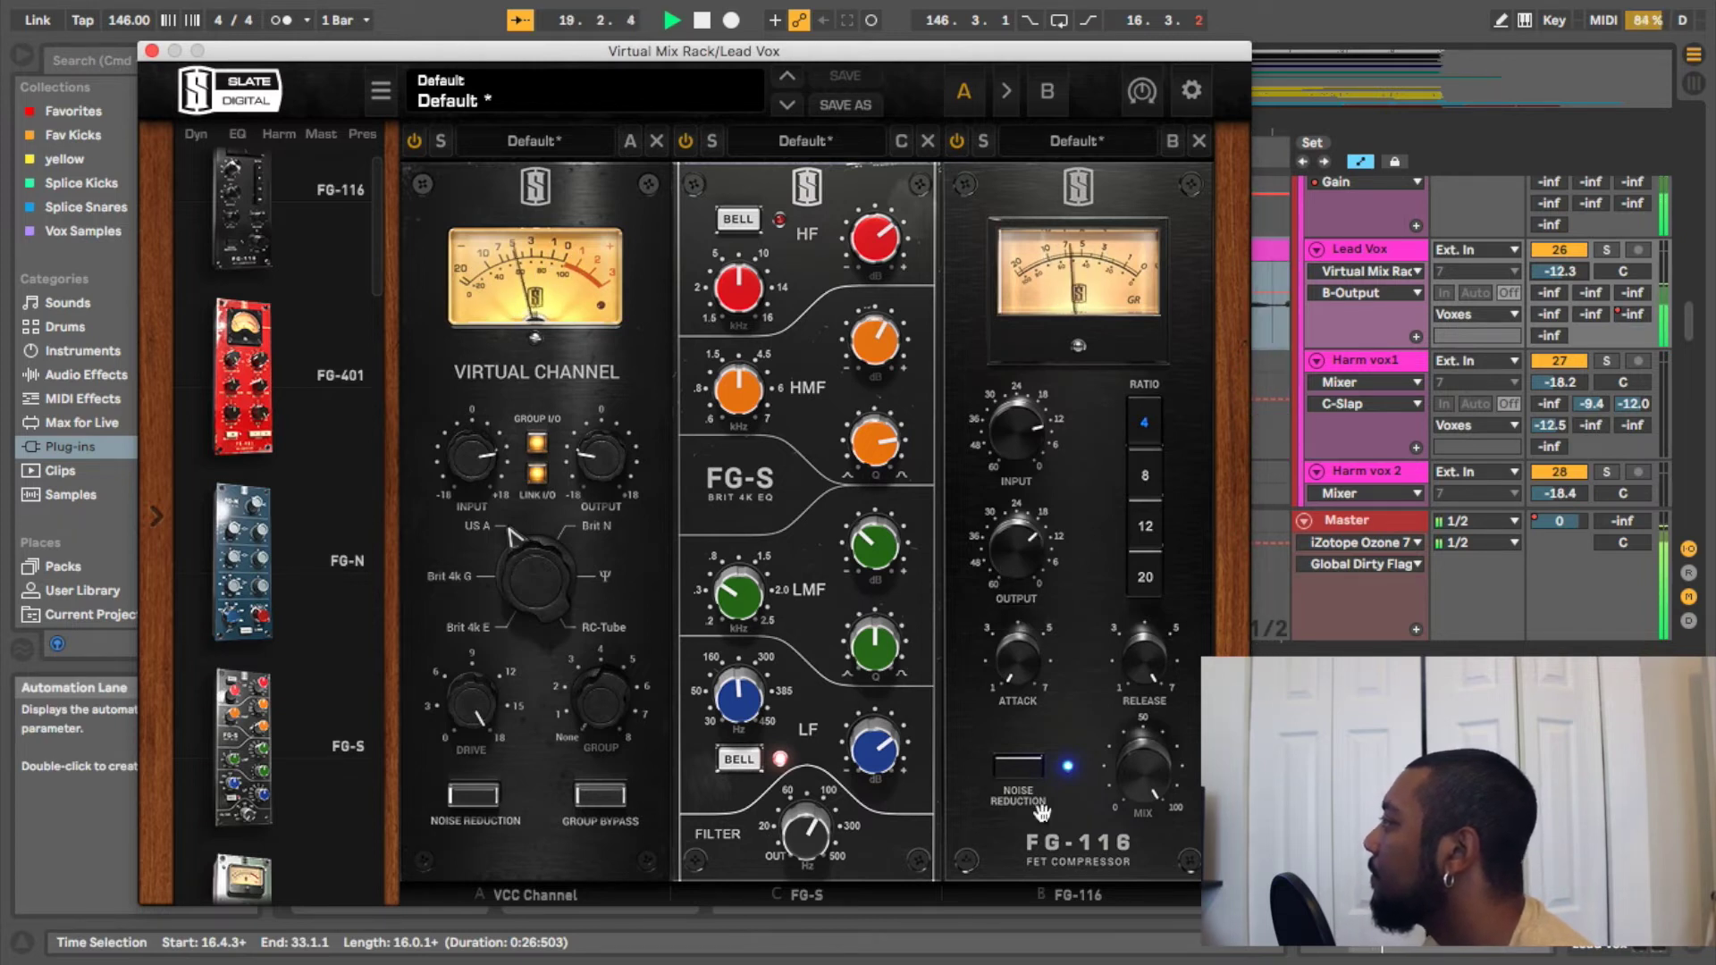
Stop playback and add the Revival module to the end of the rack, after the FG-116
{"action": "key", "text": "space"}
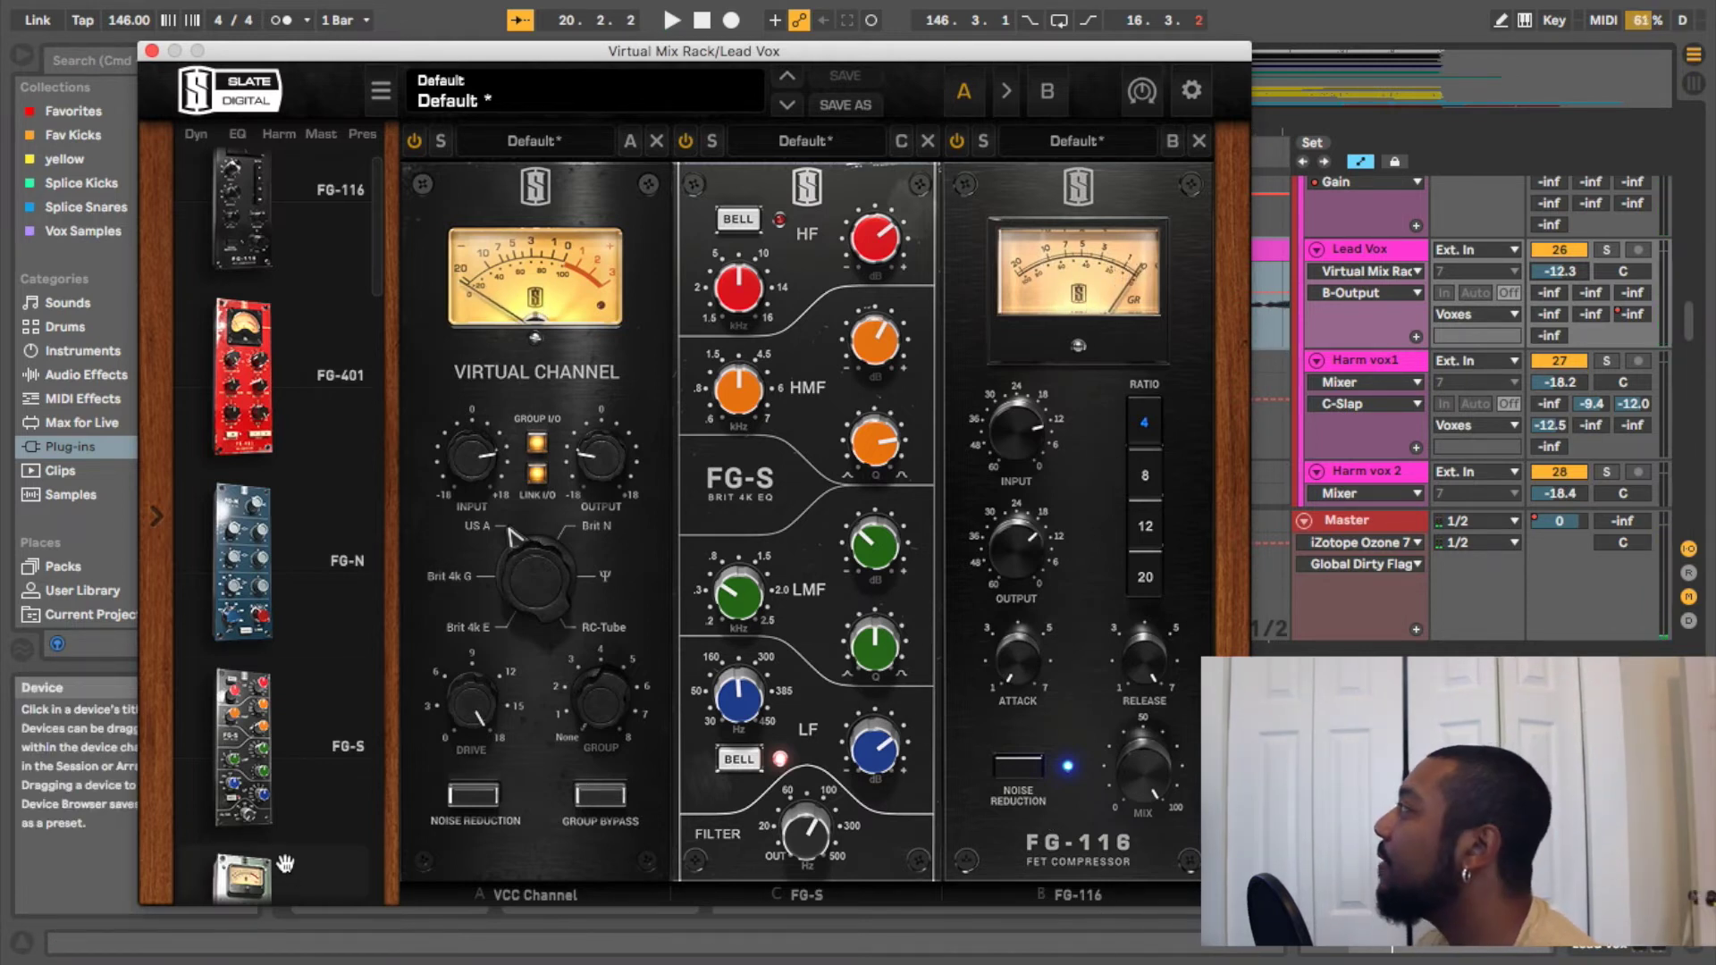
{"action": "scroll", "coordinate": [261, 552], "scroll_direction": "down", "scroll_amount": 5}
{"action": "left_click_drag", "start_coordinate": [261, 551], "coordinate": [1278, 541]}
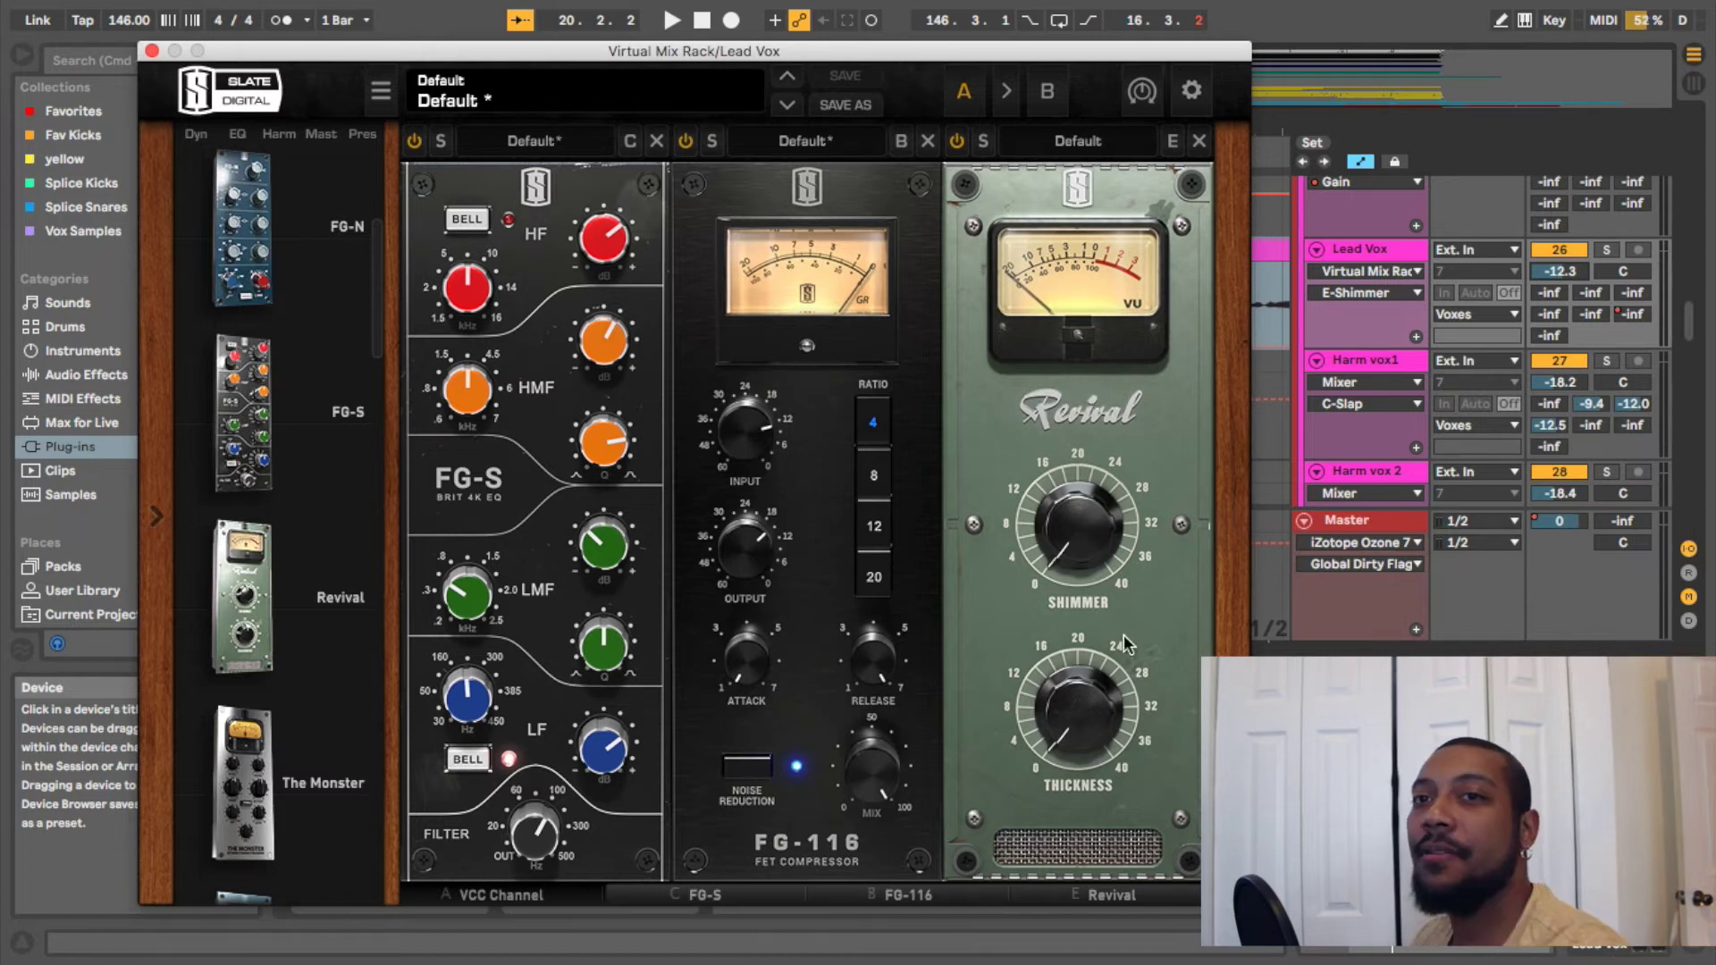
During playback, set Revival's Thickness to 9.07 and raise its Shimmer to just under 20
{"action": "key", "text": "space"}
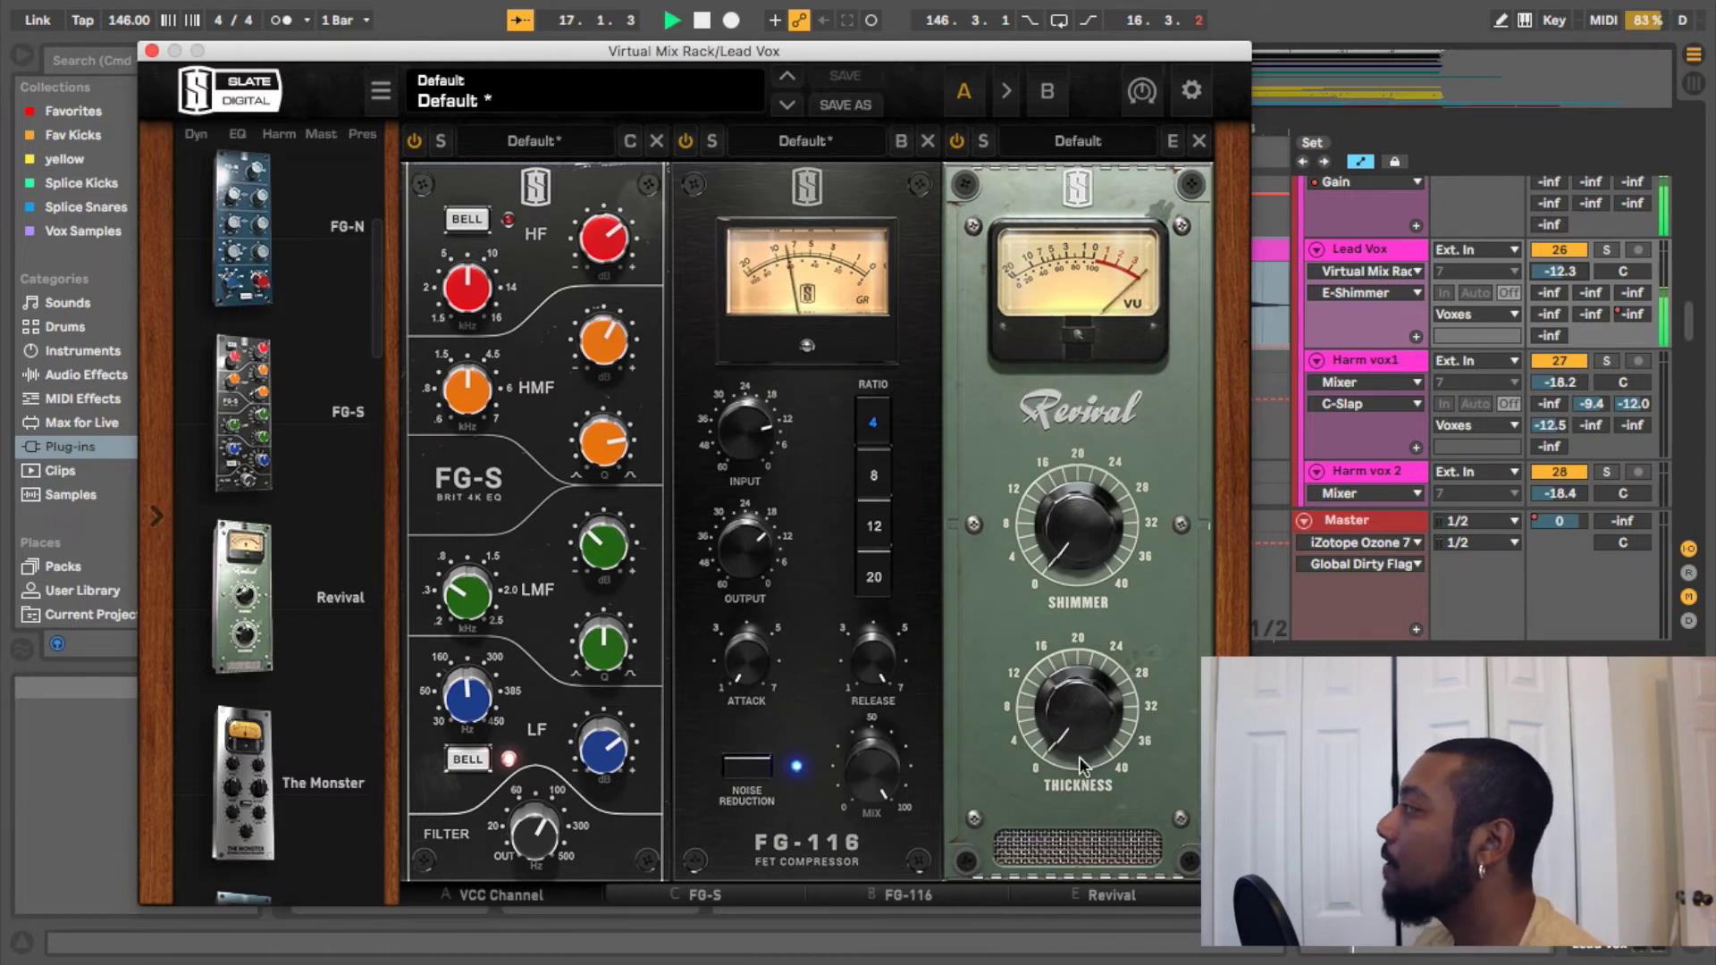
{"action": "left_click_drag", "start_coordinate": [1064, 722], "coordinate": [1028, 261]}
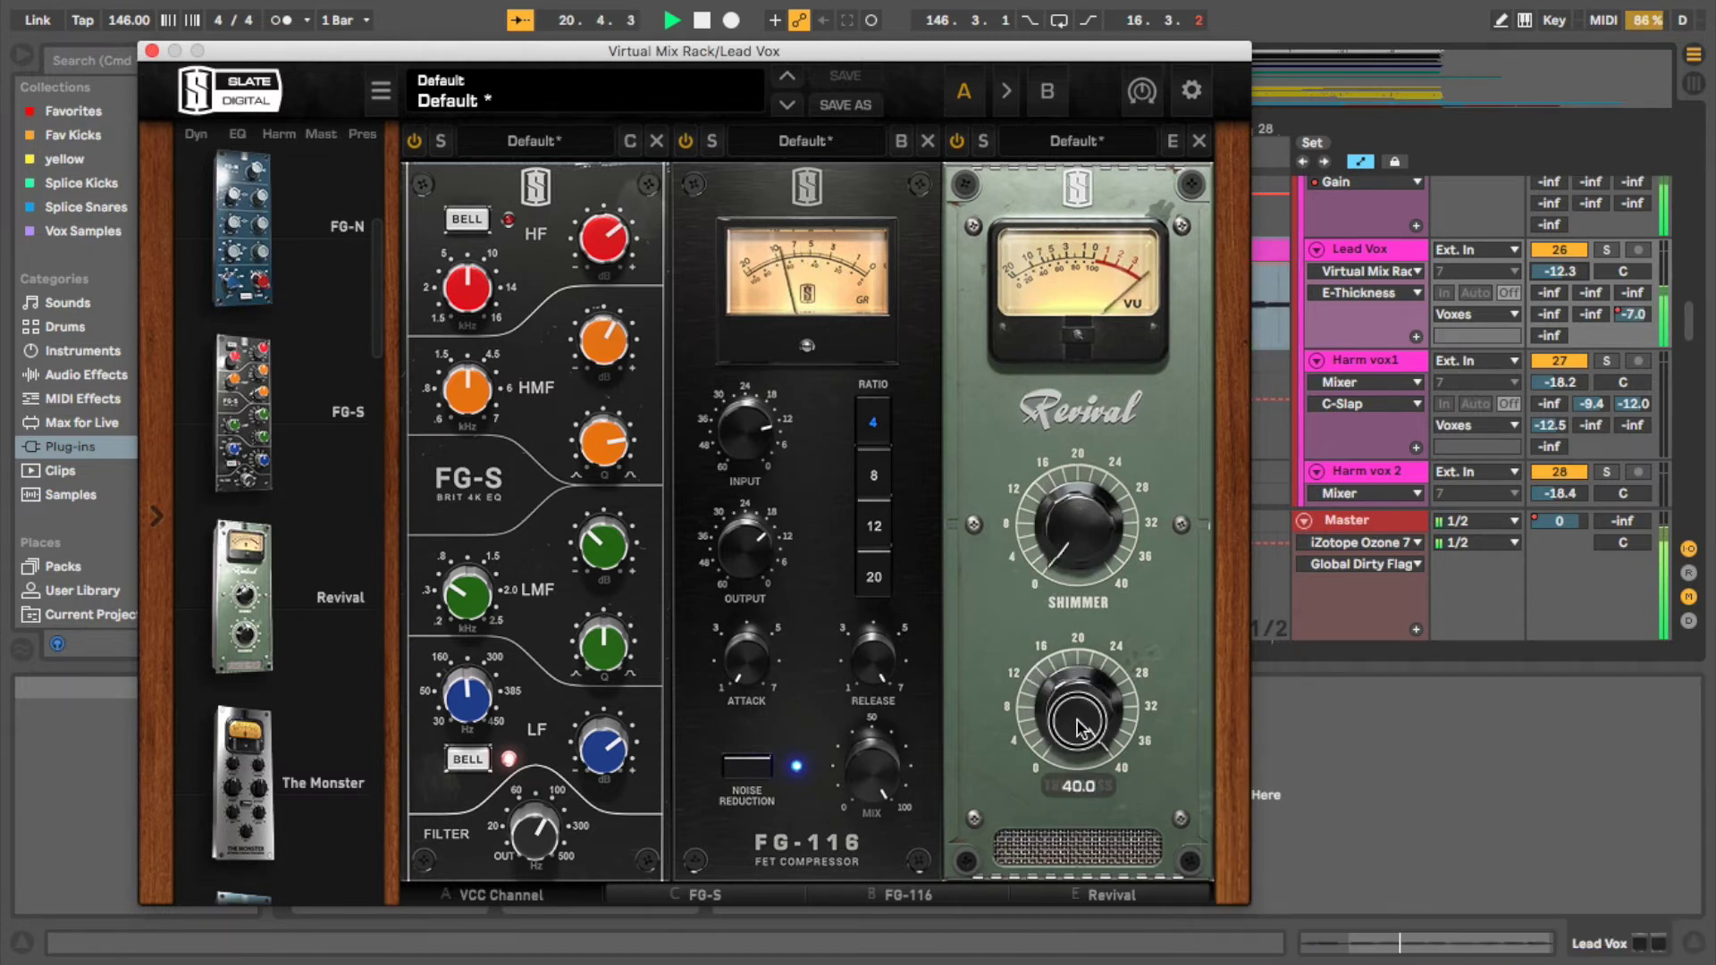
{"action": "left_click_drag", "start_coordinate": [1077, 719], "coordinate": [1104, 948]}
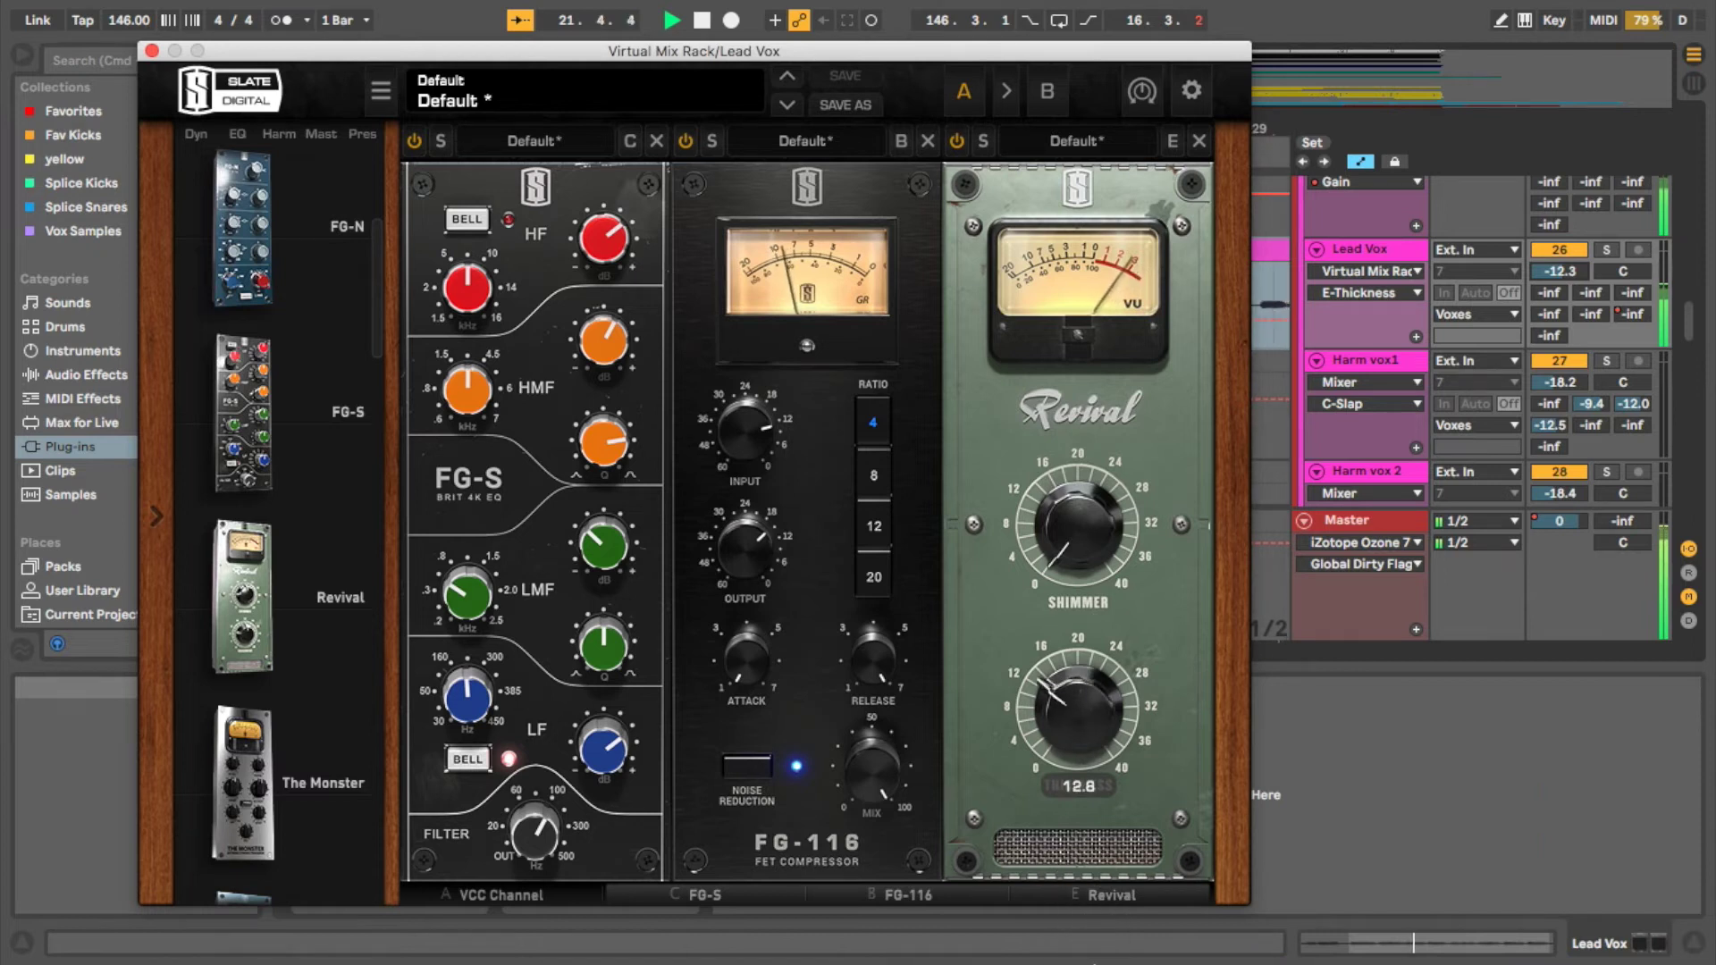
{"action": "left_click_drag", "start_coordinate": [1065, 742], "coordinate": [1065, 751]}
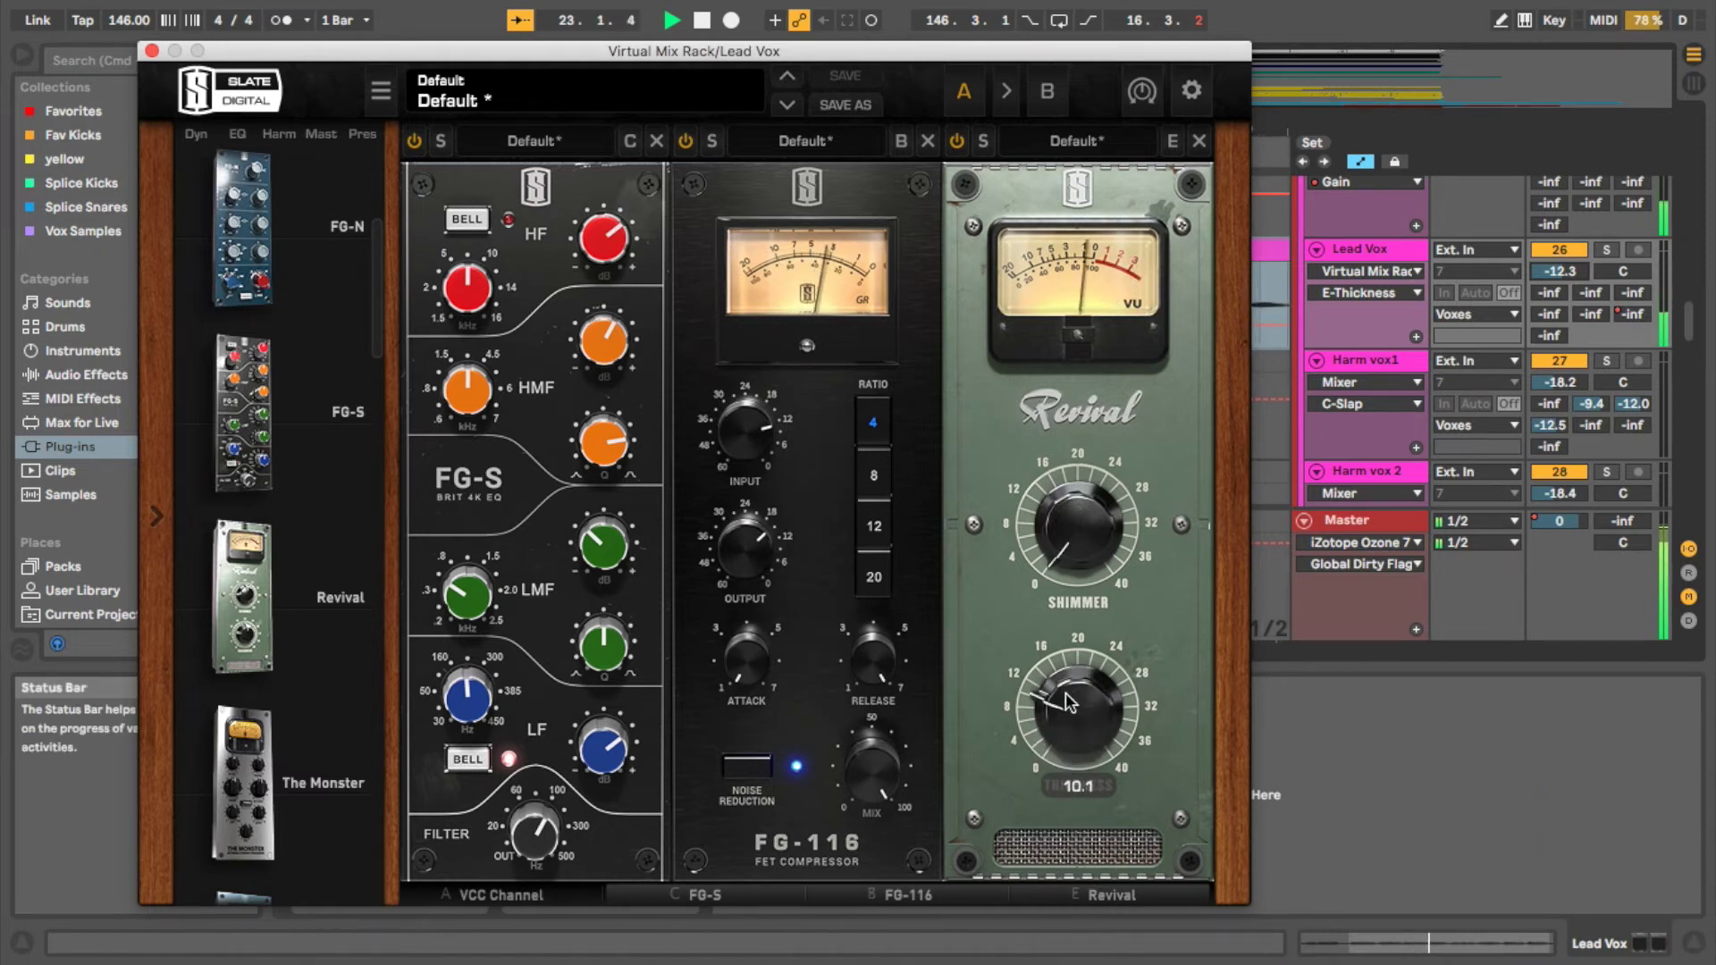
{"action": "left_click_drag", "start_coordinate": [1063, 540], "coordinate": [1035, 356]}
{"action": "left_click_drag", "start_coordinate": [1089, 725], "coordinate": [1115, 702]}
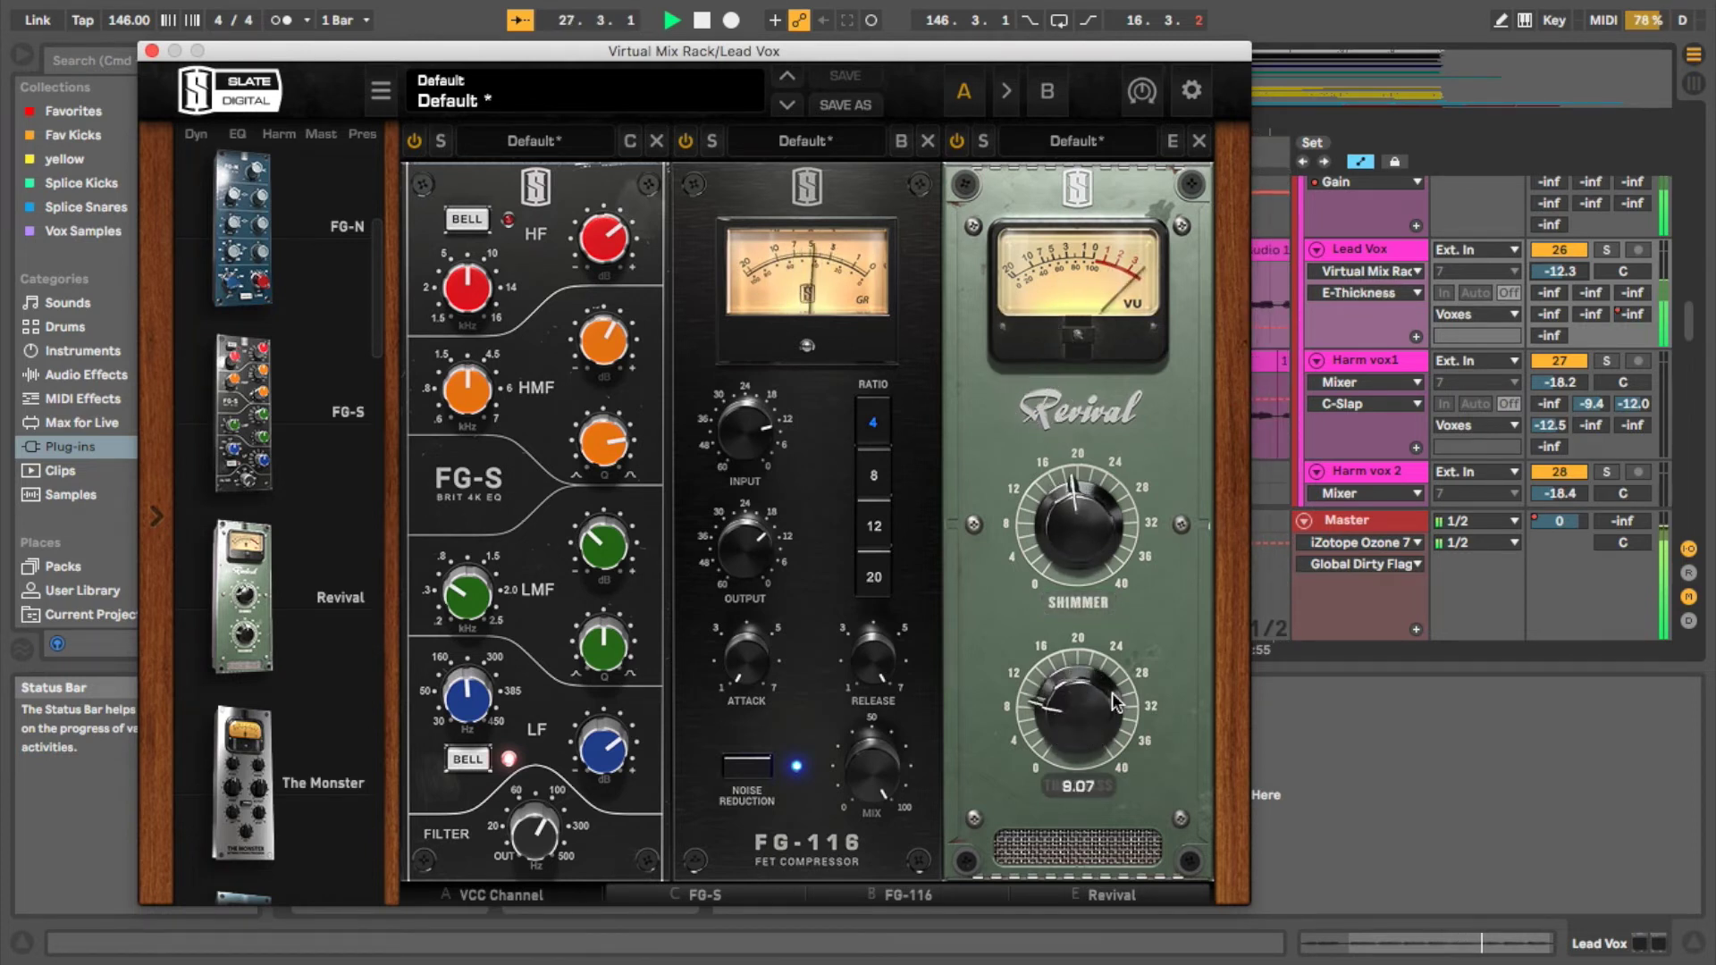
Select the Lead Vox track volume, close the Virtual Mix Rack window, and show the return tracks
{"action": "left_click", "coordinate": [1561, 272]}
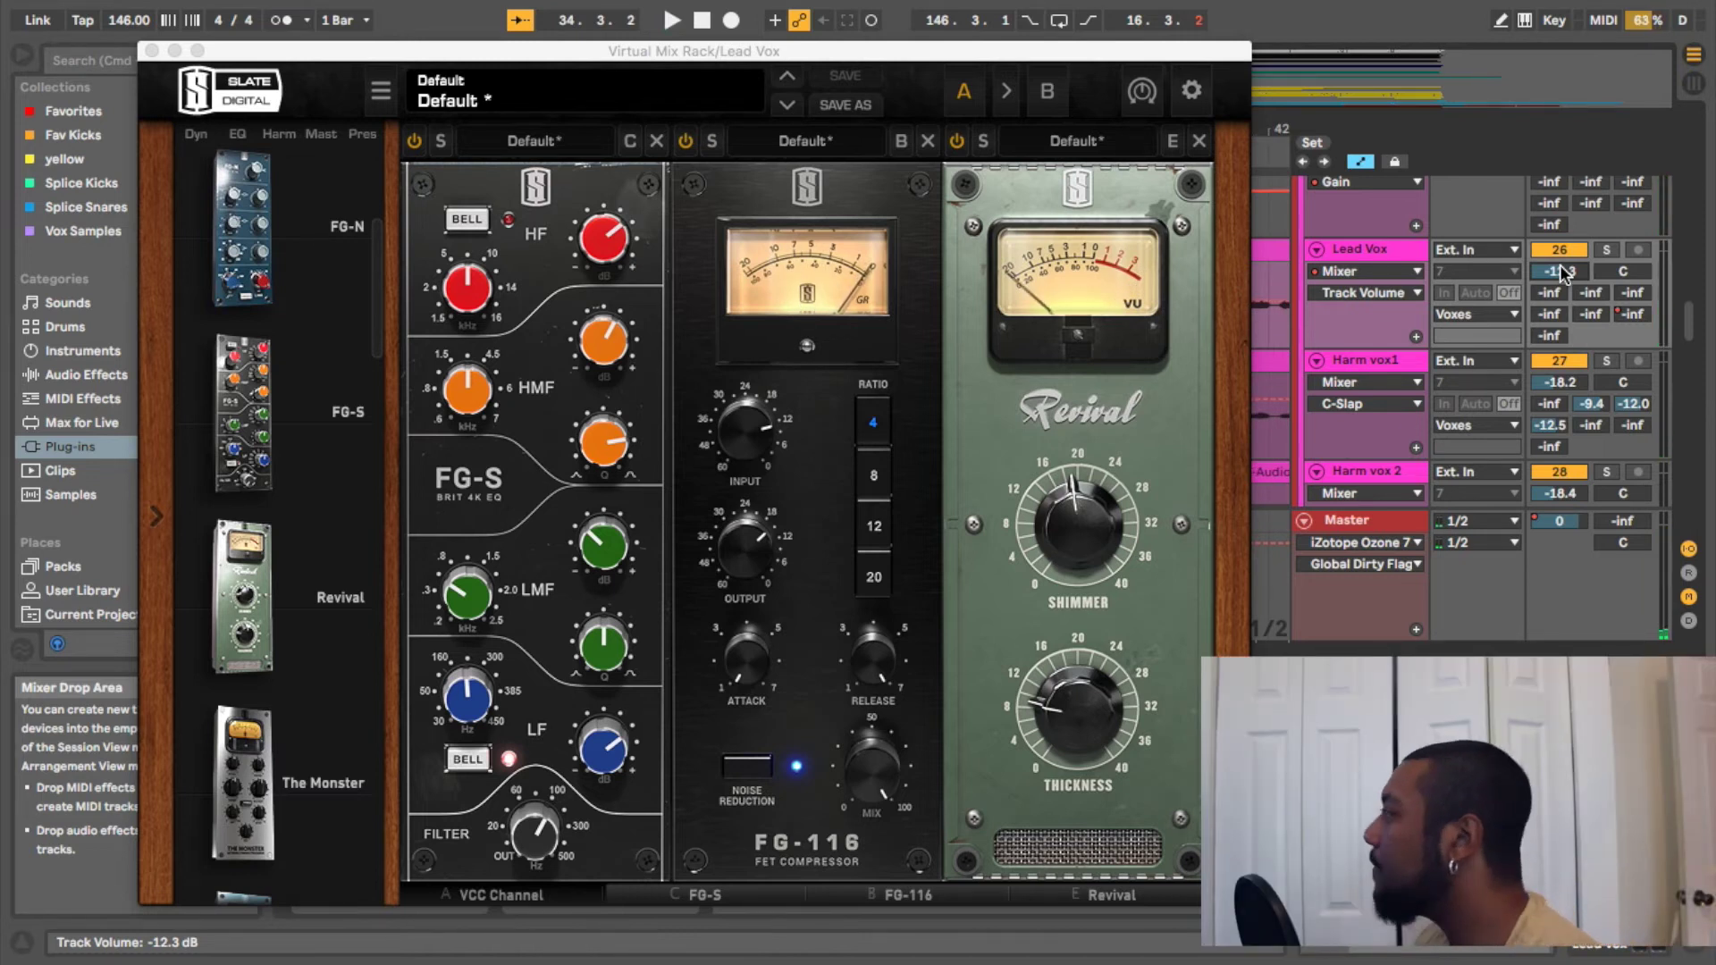
{"action": "left_click", "coordinate": [152, 50]}
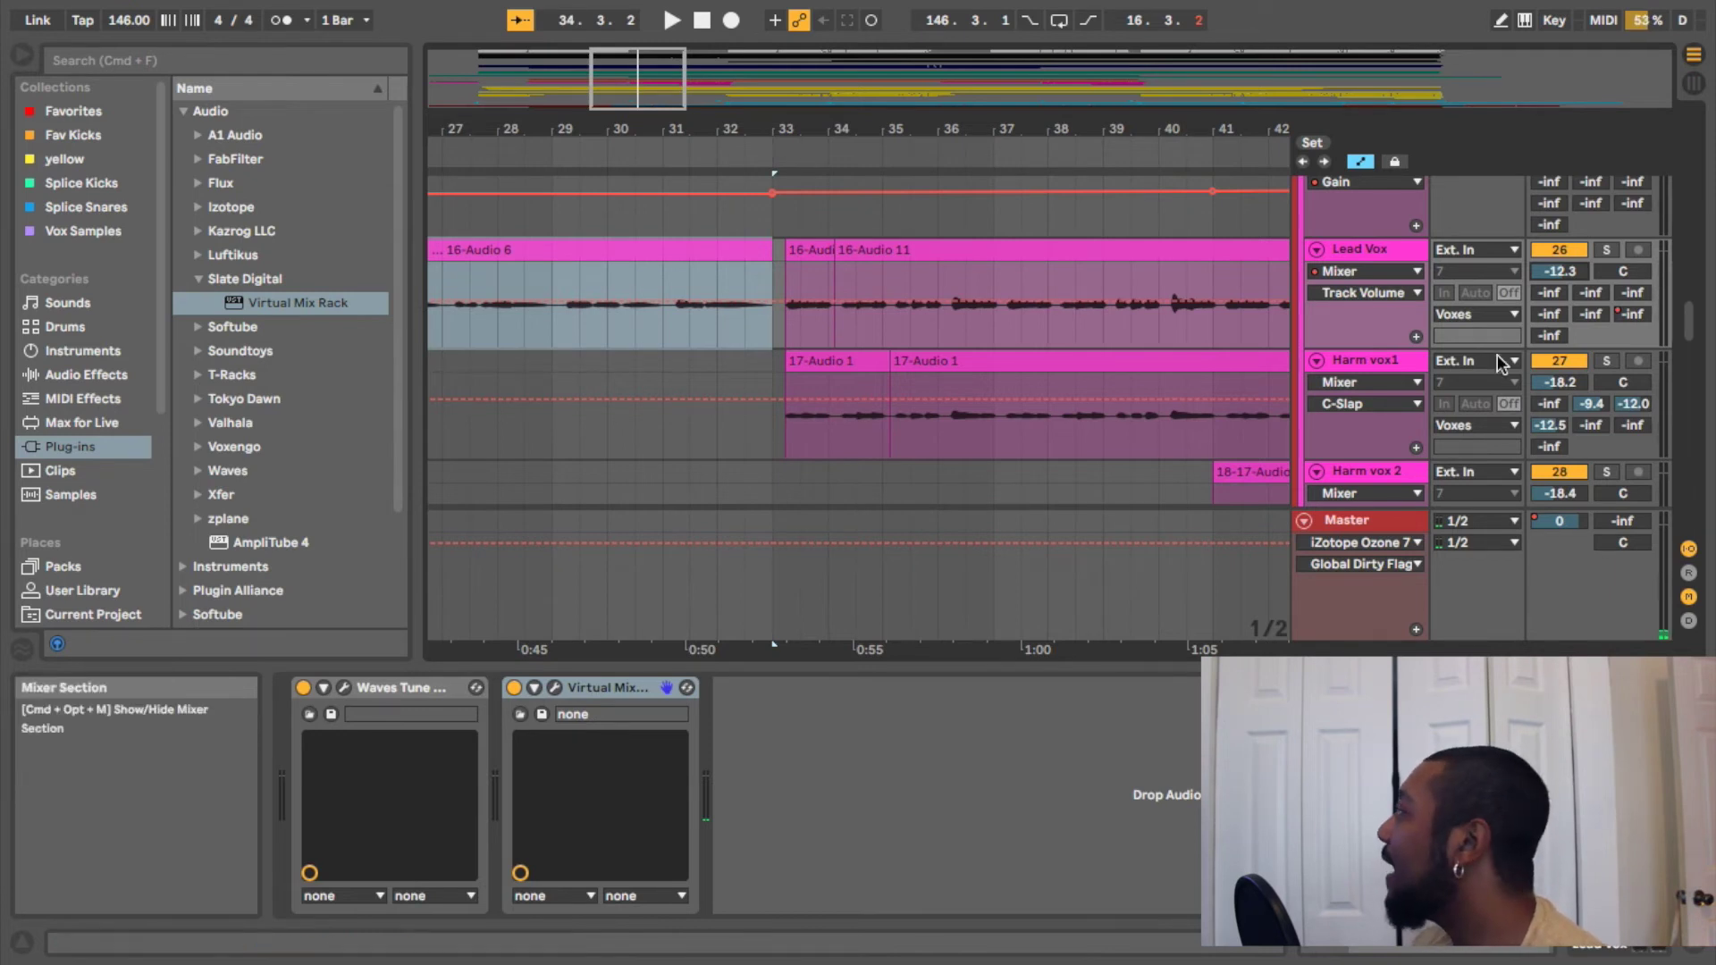
{"action": "left_click", "coordinate": [1686, 579]}
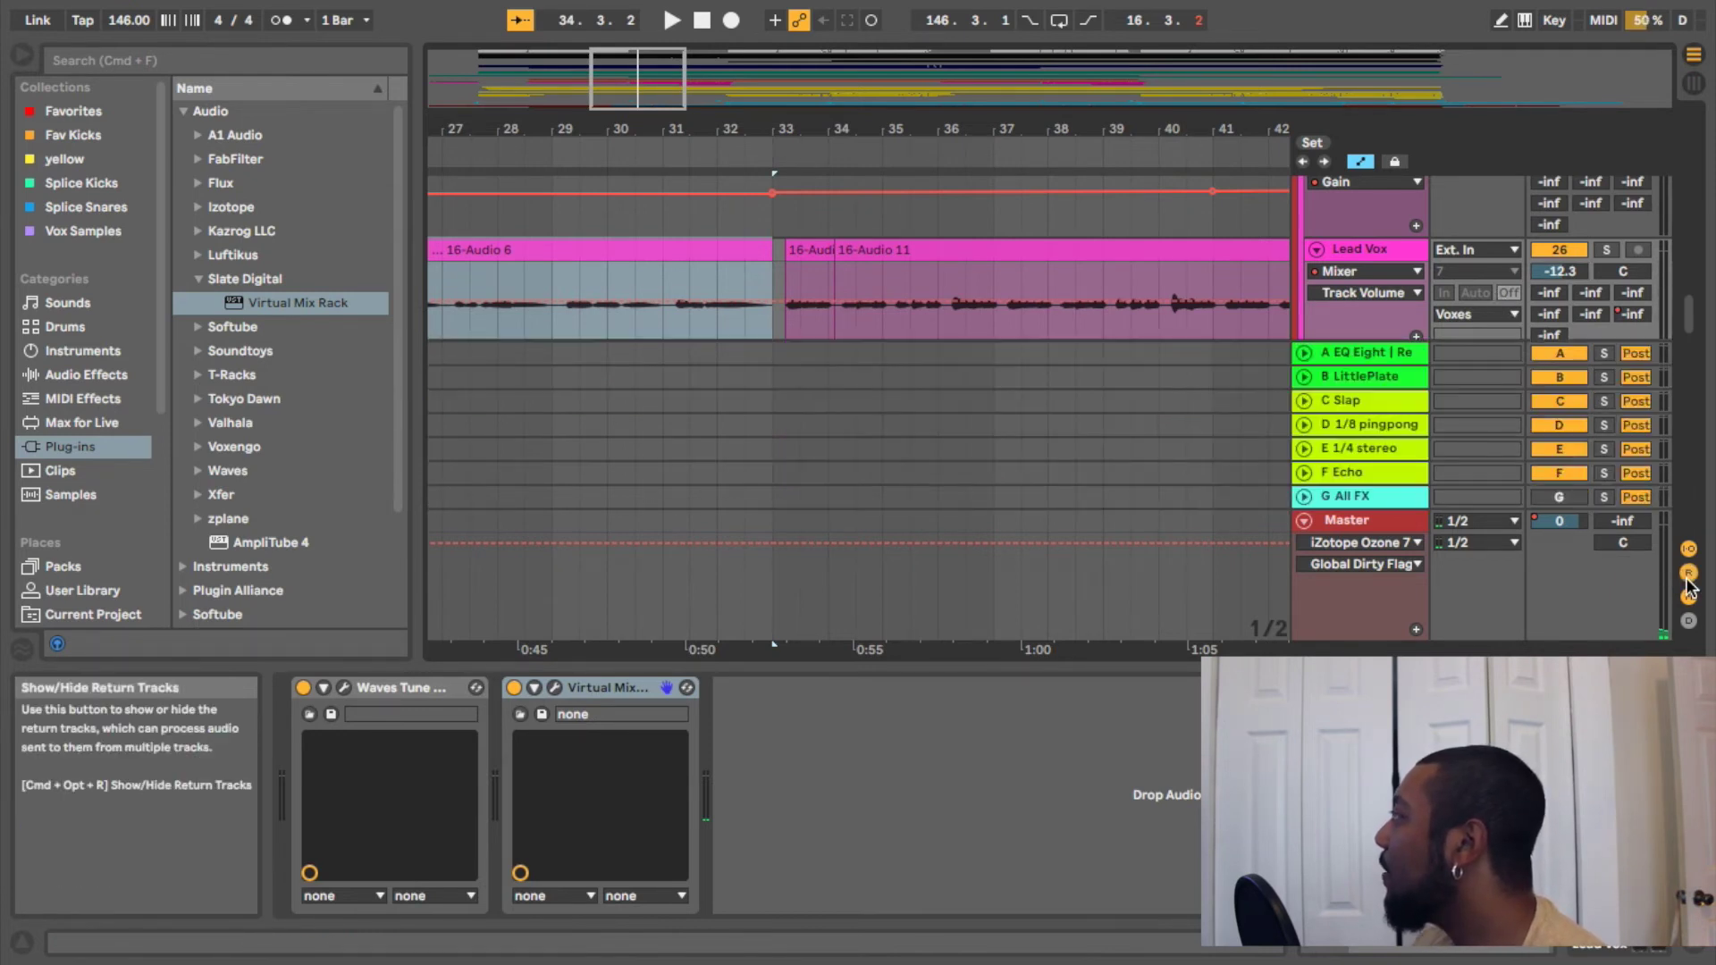
Examine the reverb and delay devices on return tracks A to F, including LittlePlate, Slap, 1/8 pingpong, 1/4 stereo and Echo
{"action": "left_click", "coordinate": [1369, 384]}
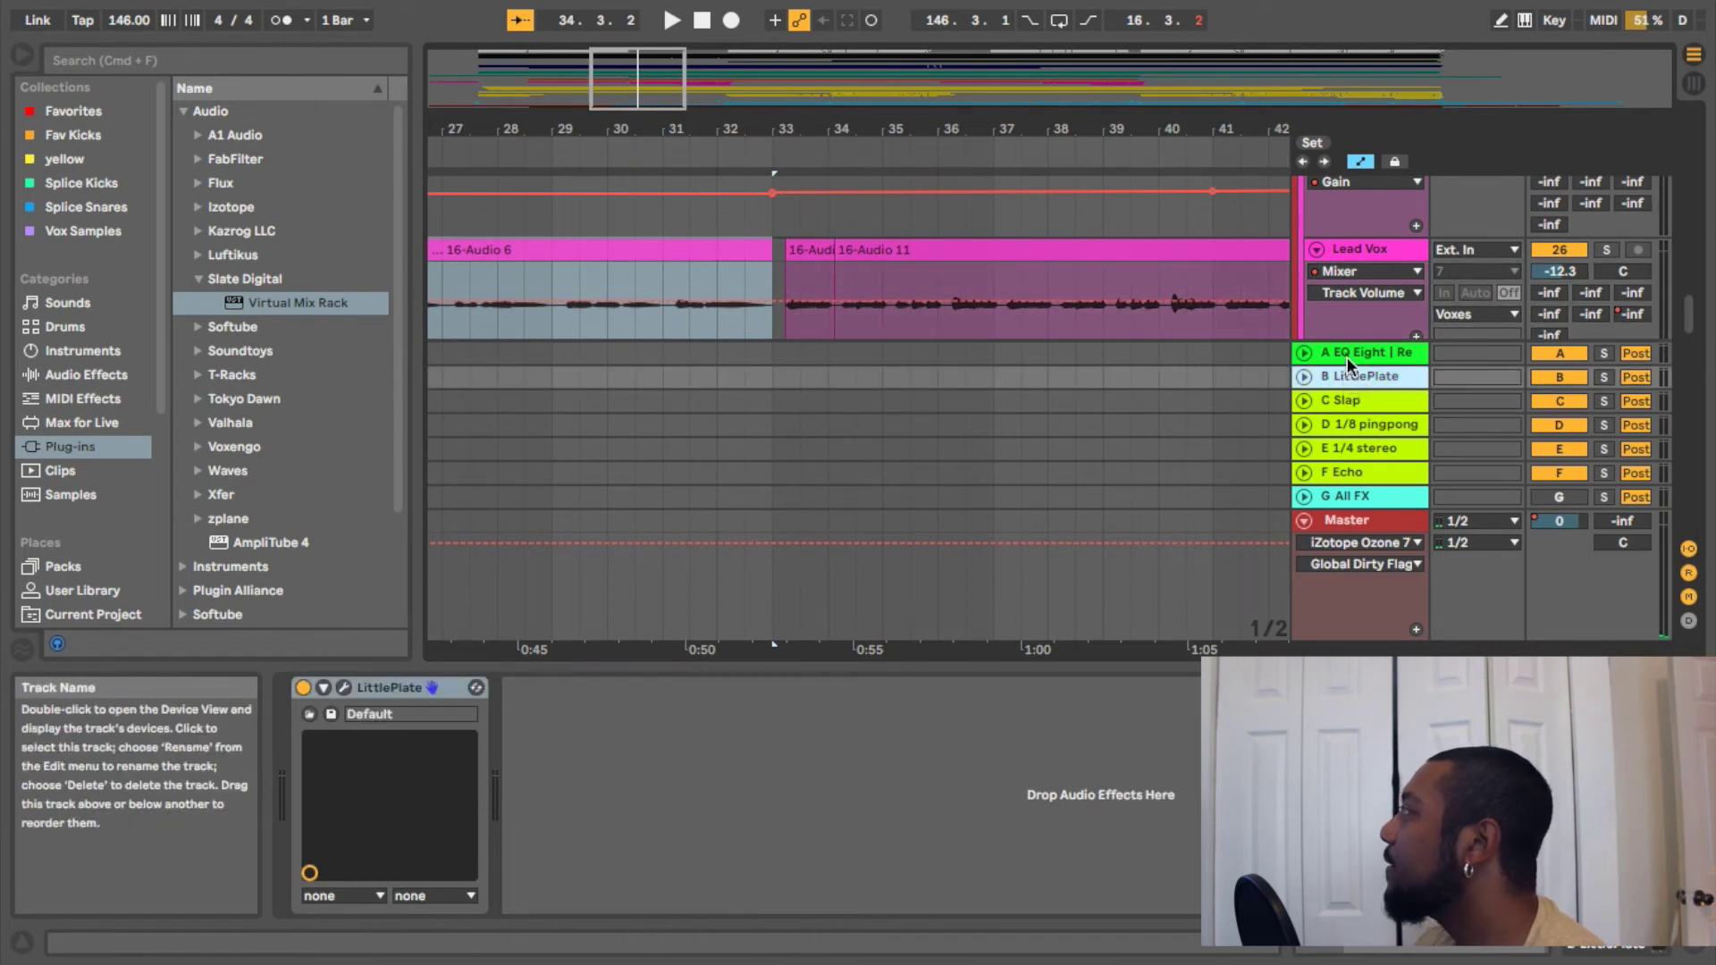
{"action": "left_click", "coordinate": [1348, 355]}
{"action": "left_click", "coordinate": [1356, 398]}
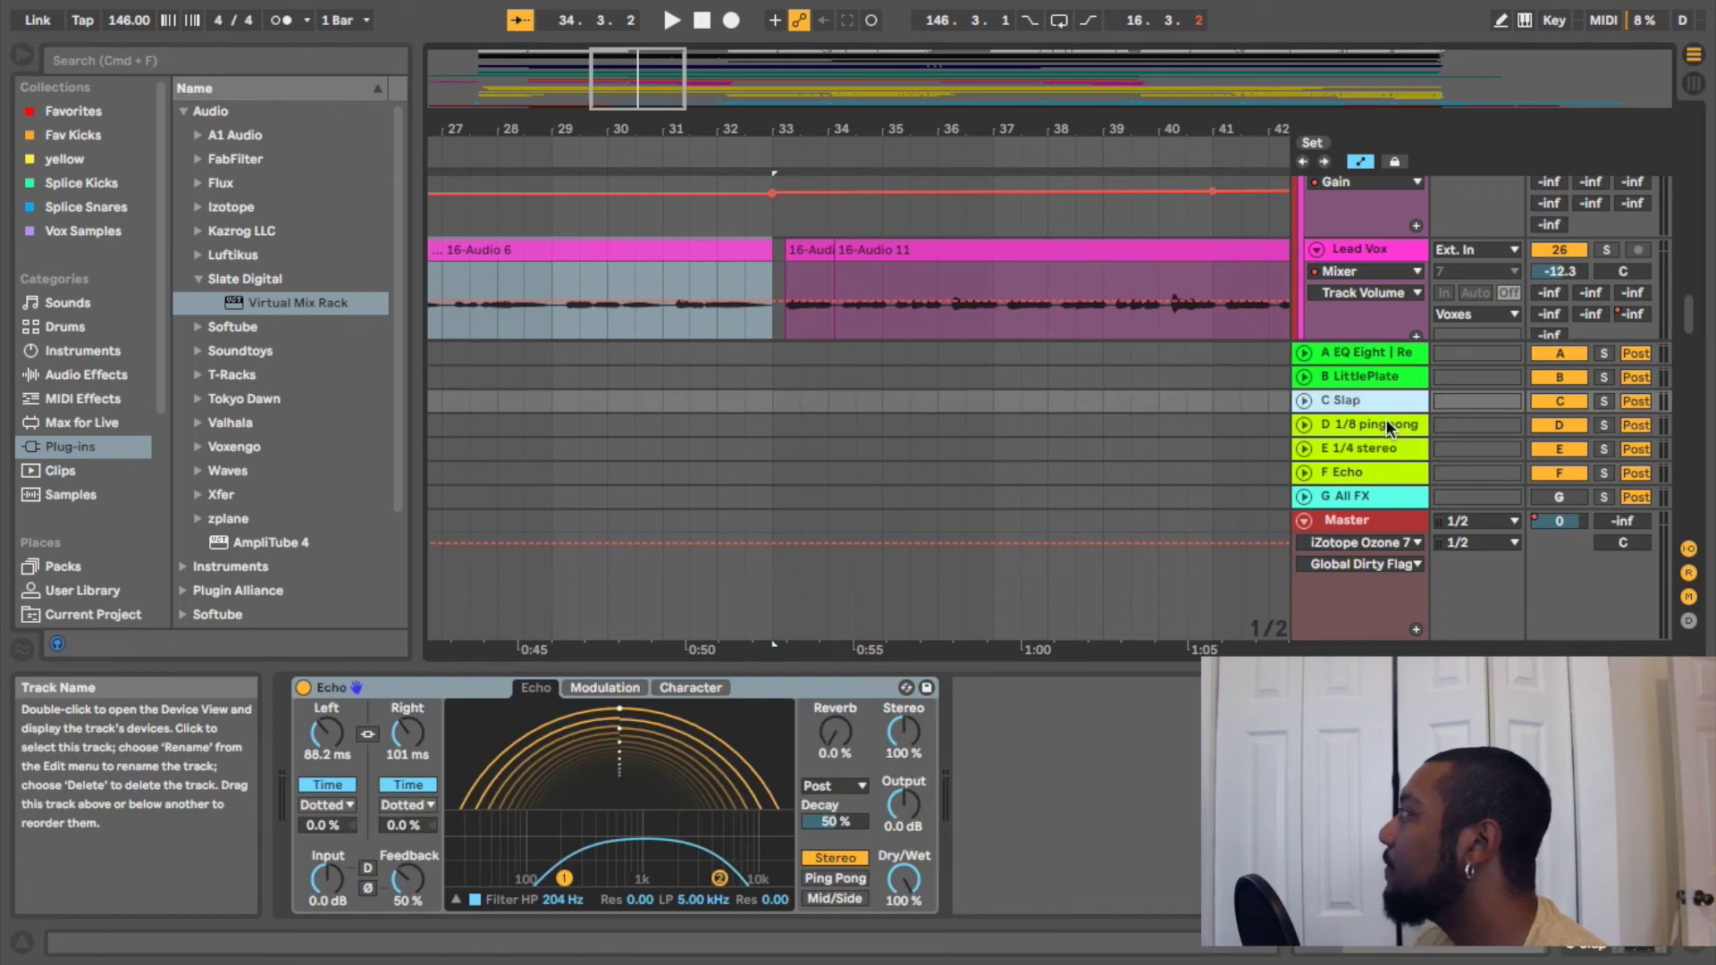
{"action": "left_click", "coordinate": [1385, 425]}
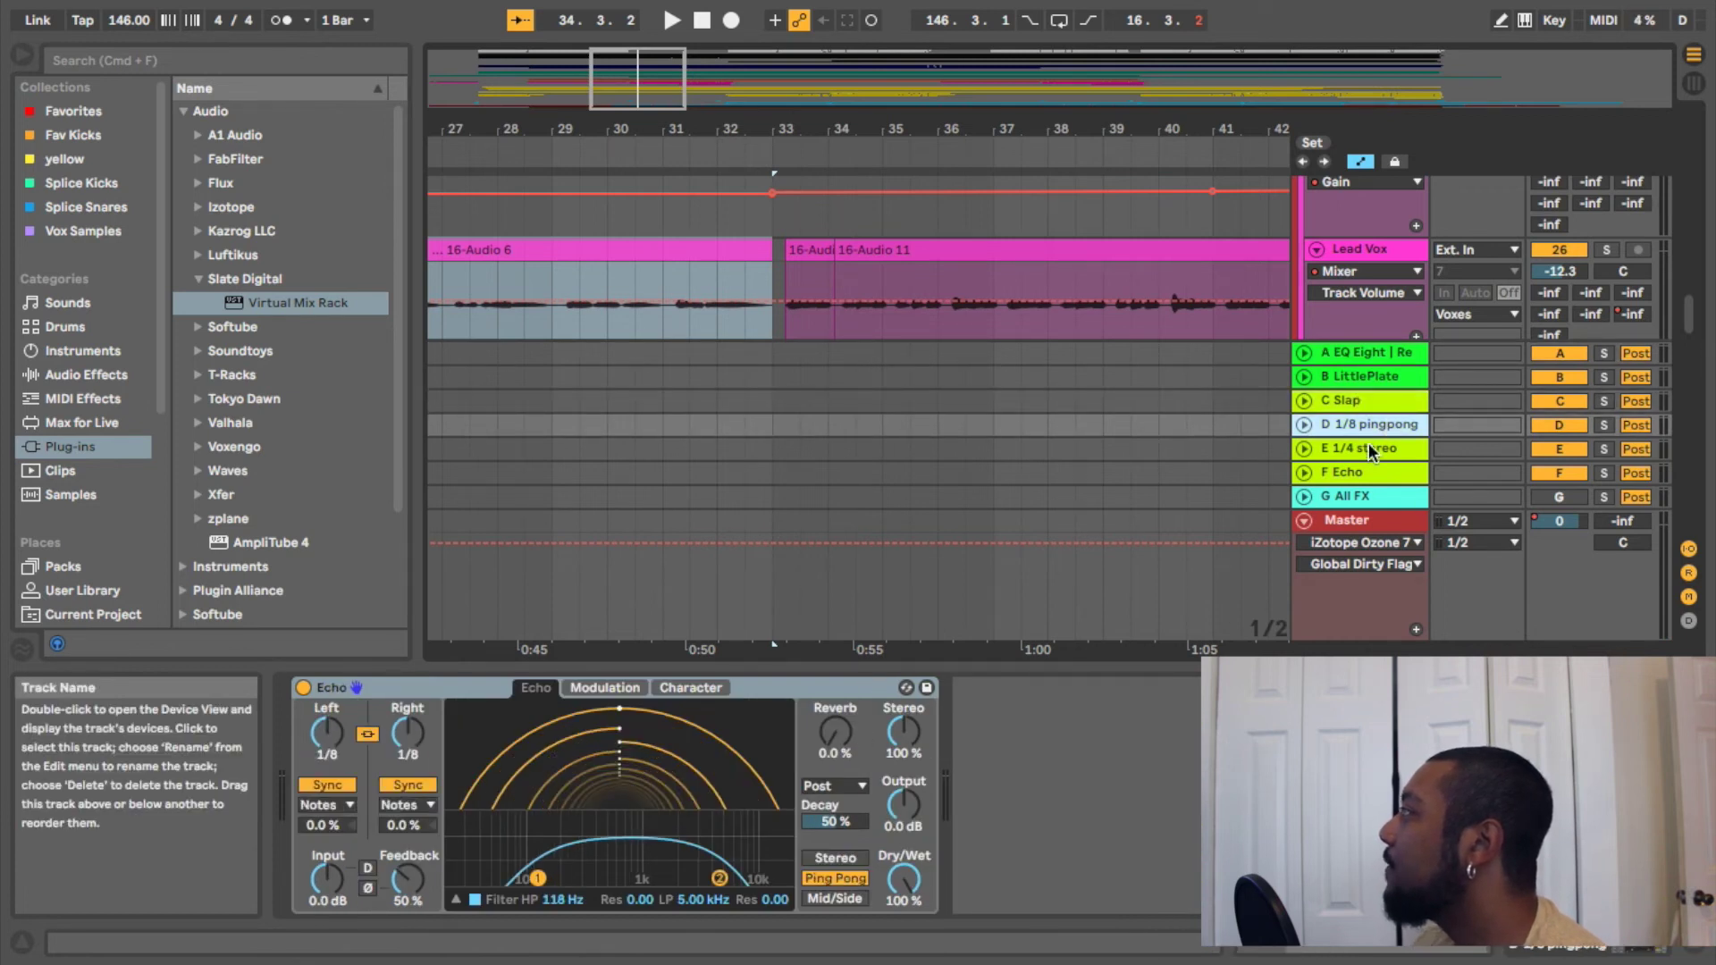
{"action": "left_click", "coordinate": [1372, 450]}
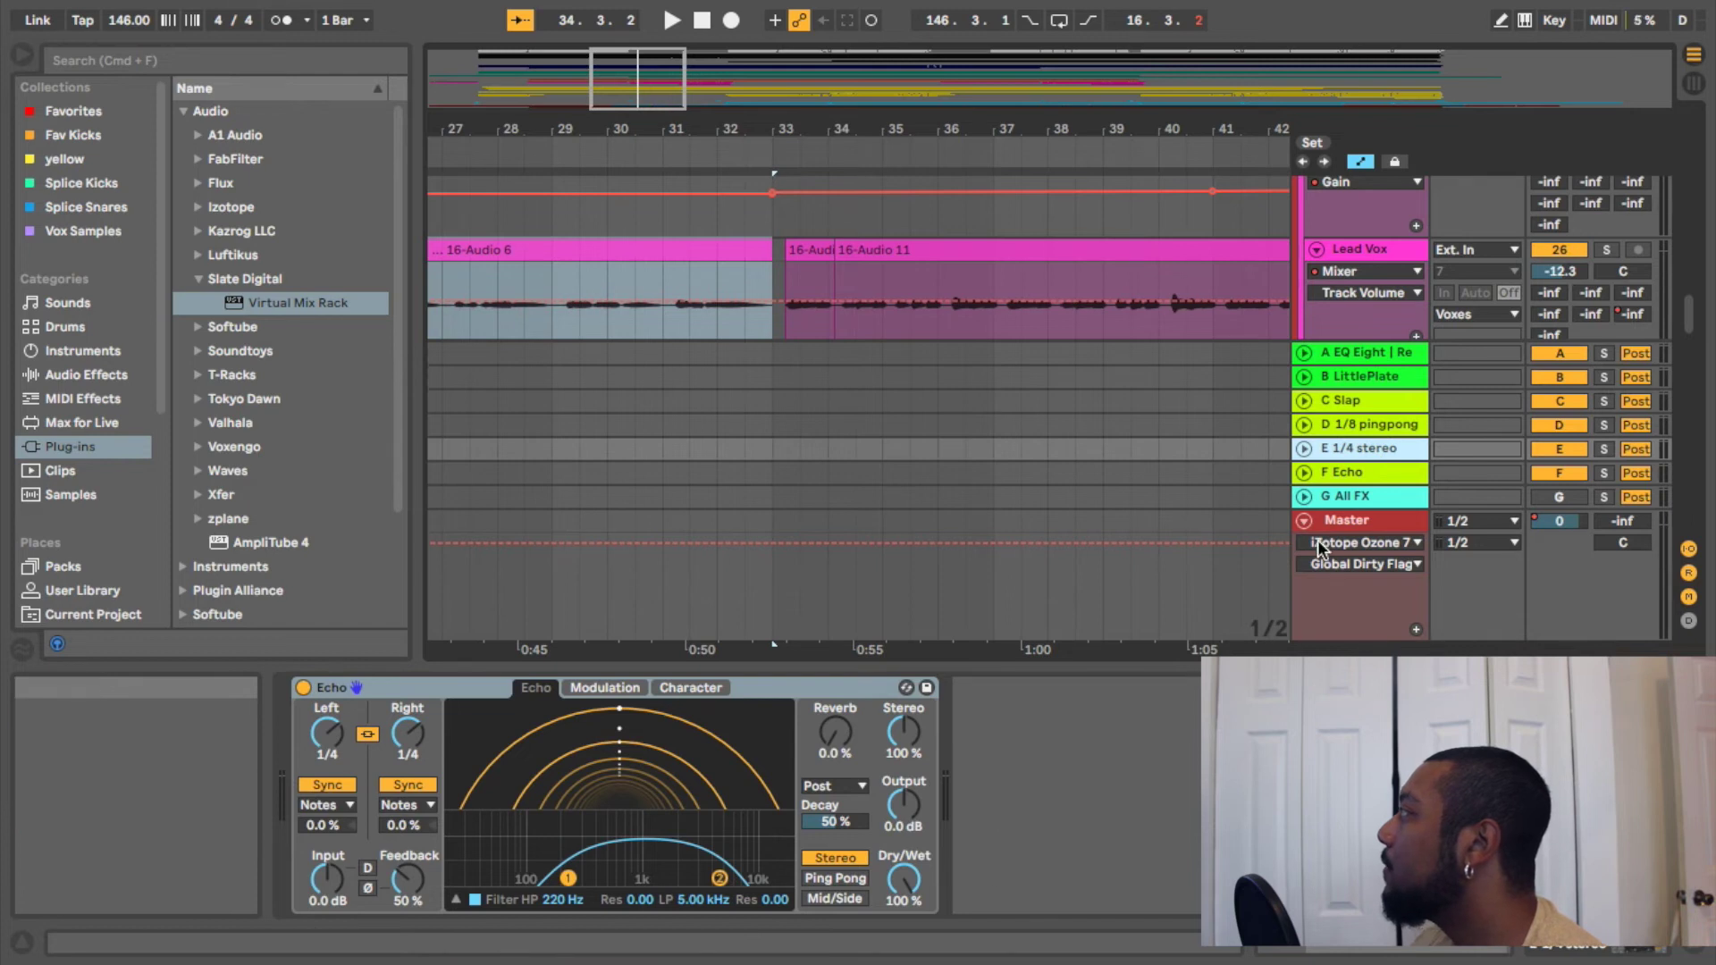
{"action": "left_click", "coordinate": [1349, 474]}
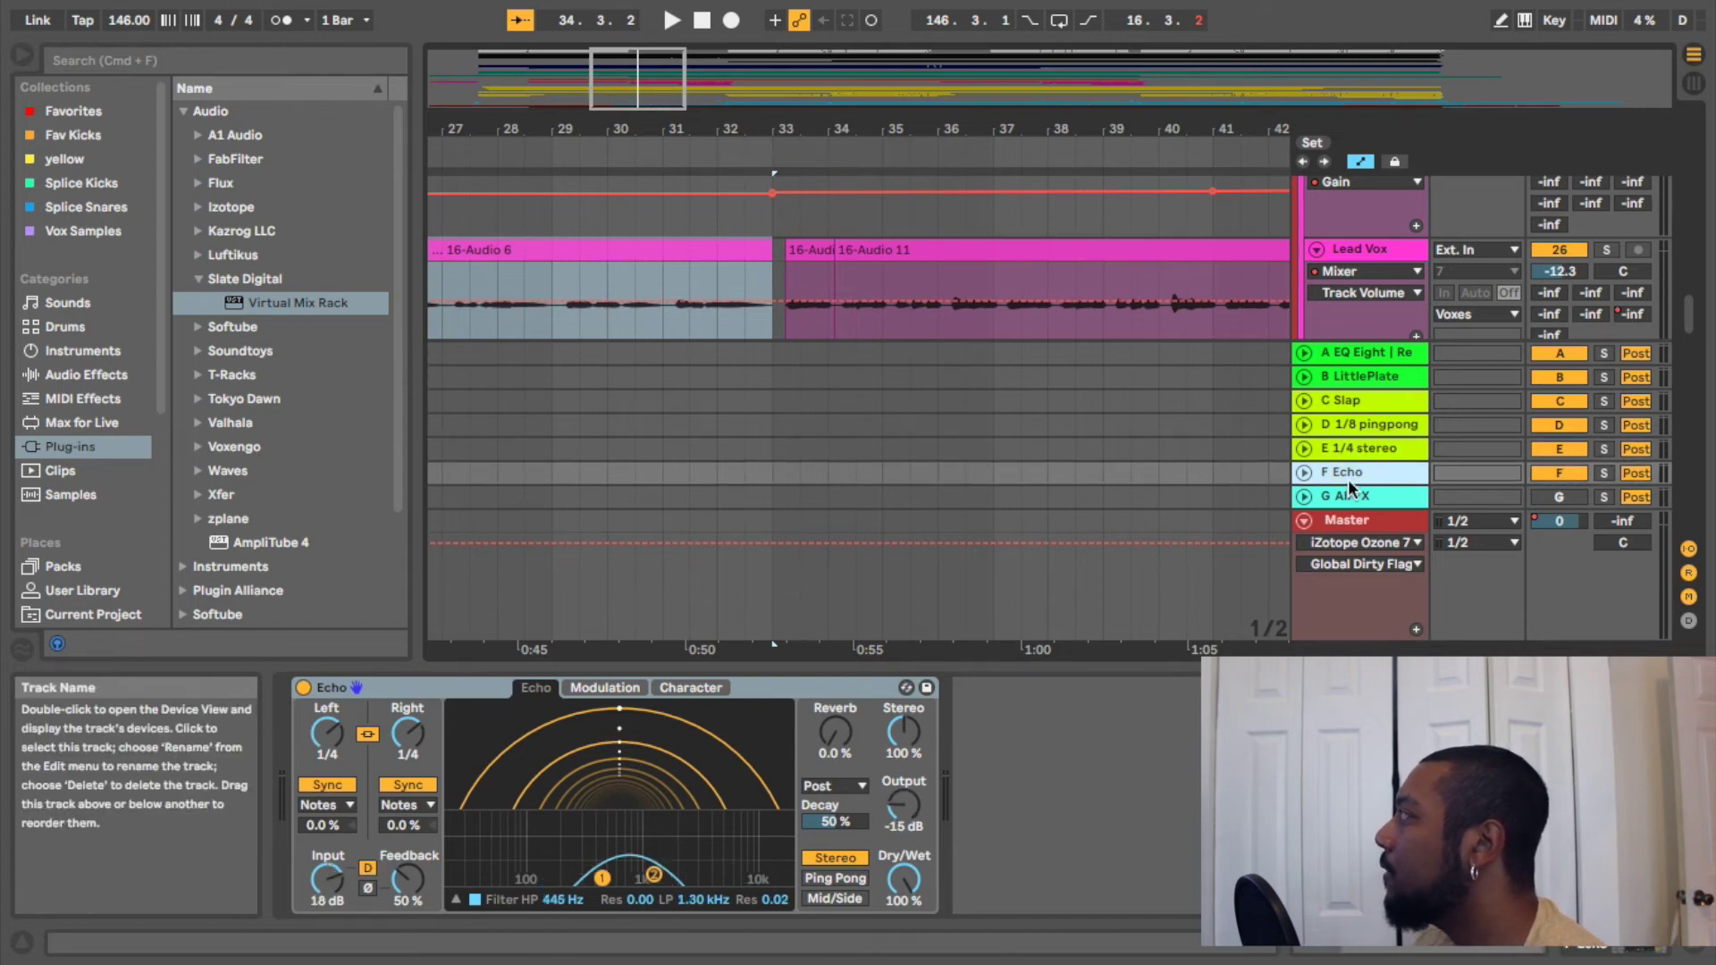
{"action": "left_click", "coordinate": [1360, 403]}
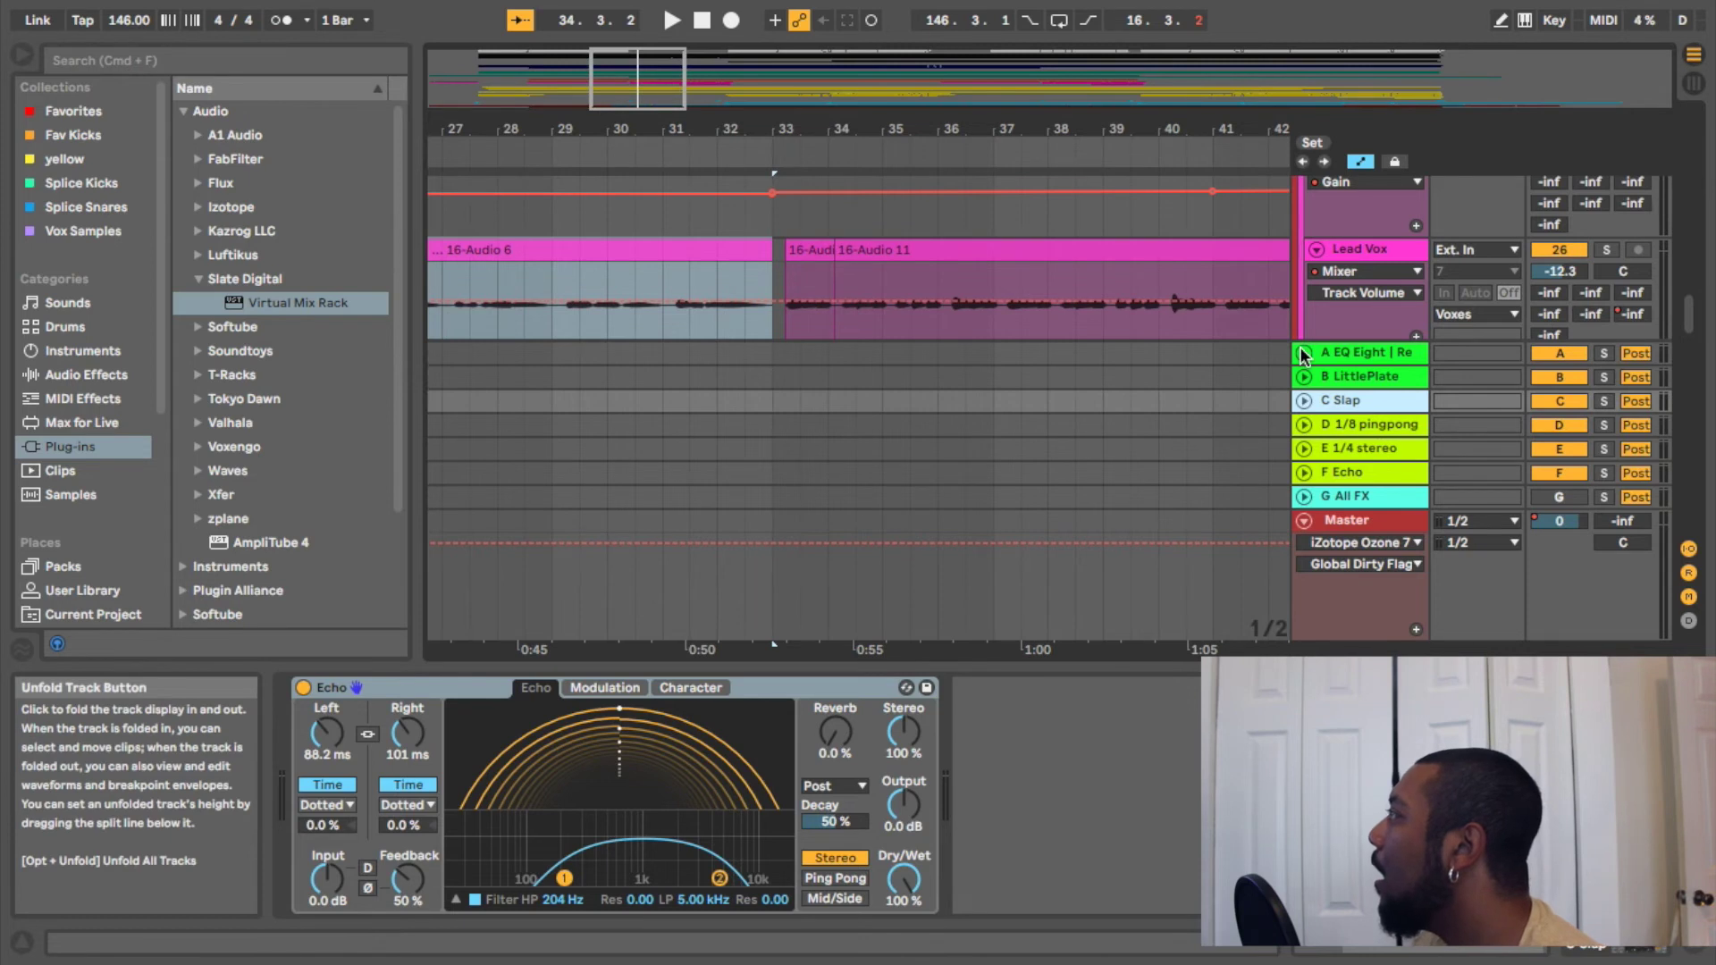
During playback, raise the Lead Vox send to the LittlePlate return to -9.7 dB and its Slap send to -39.0 dB
{"action": "key", "text": "space"}
{"action": "left_click", "coordinate": [1592, 292]}
{"action": "left_click_drag", "start_coordinate": [1592, 292], "coordinate": [1633, 284]}
{"action": "key", "text": "space"}
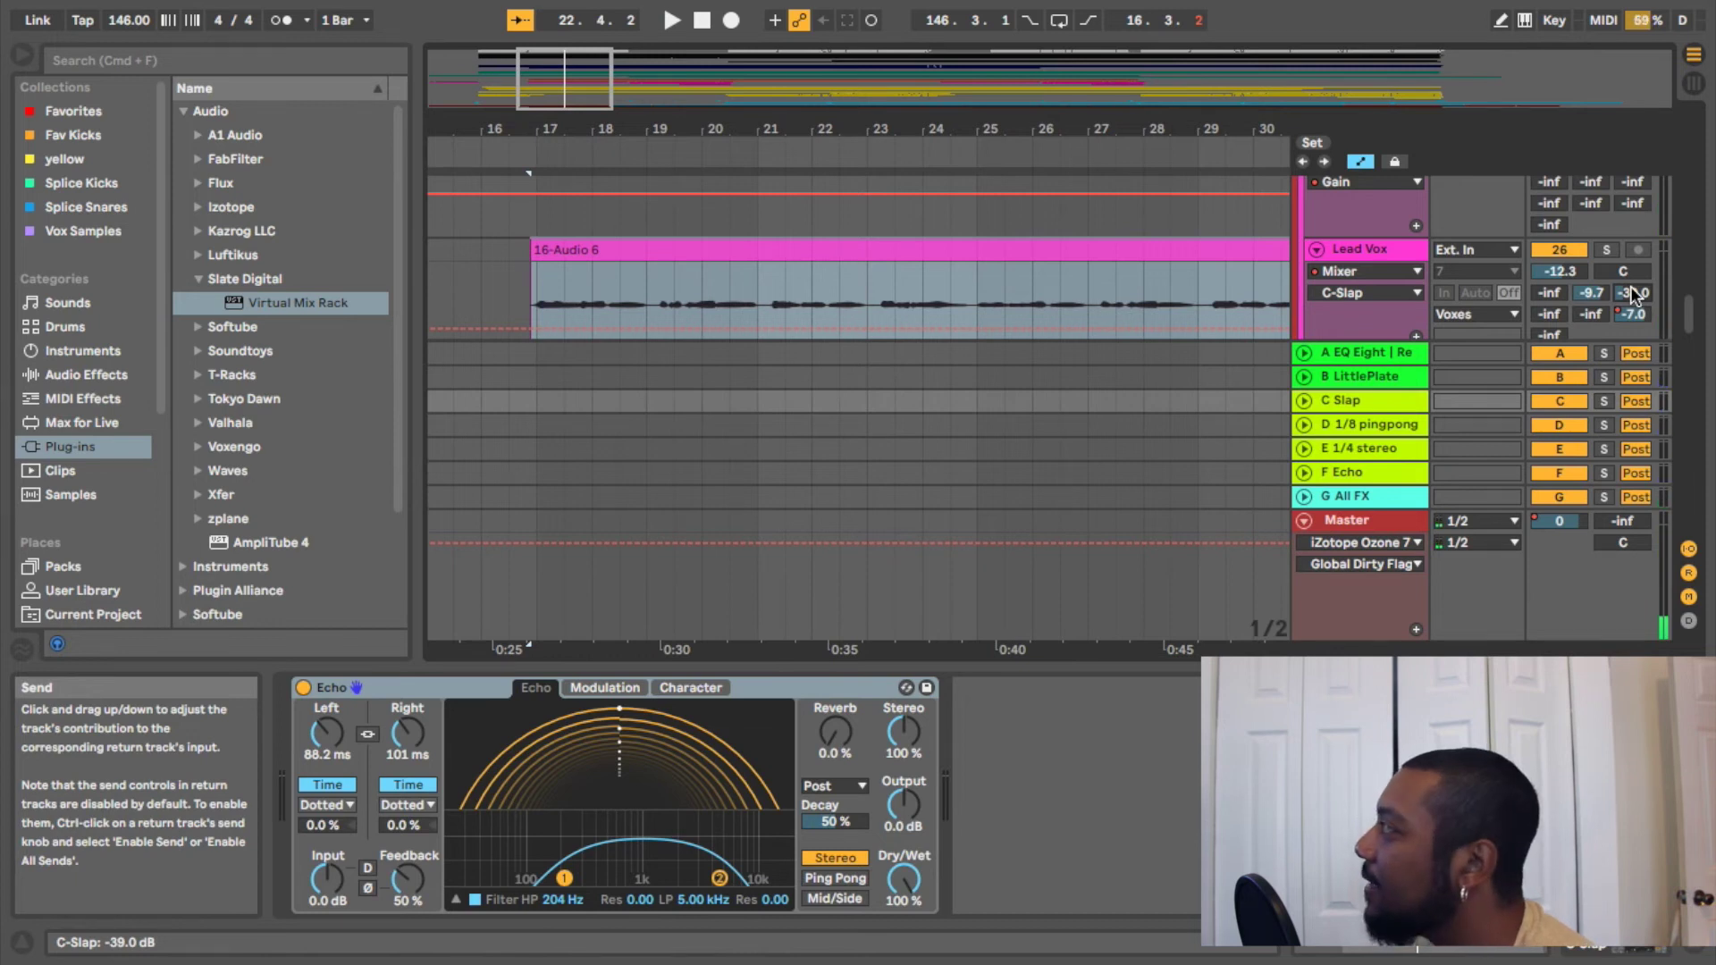
Replay the vocal and settle the Lead Vox send to the Slap return at -11.2 dB
{"action": "key", "text": "space"}
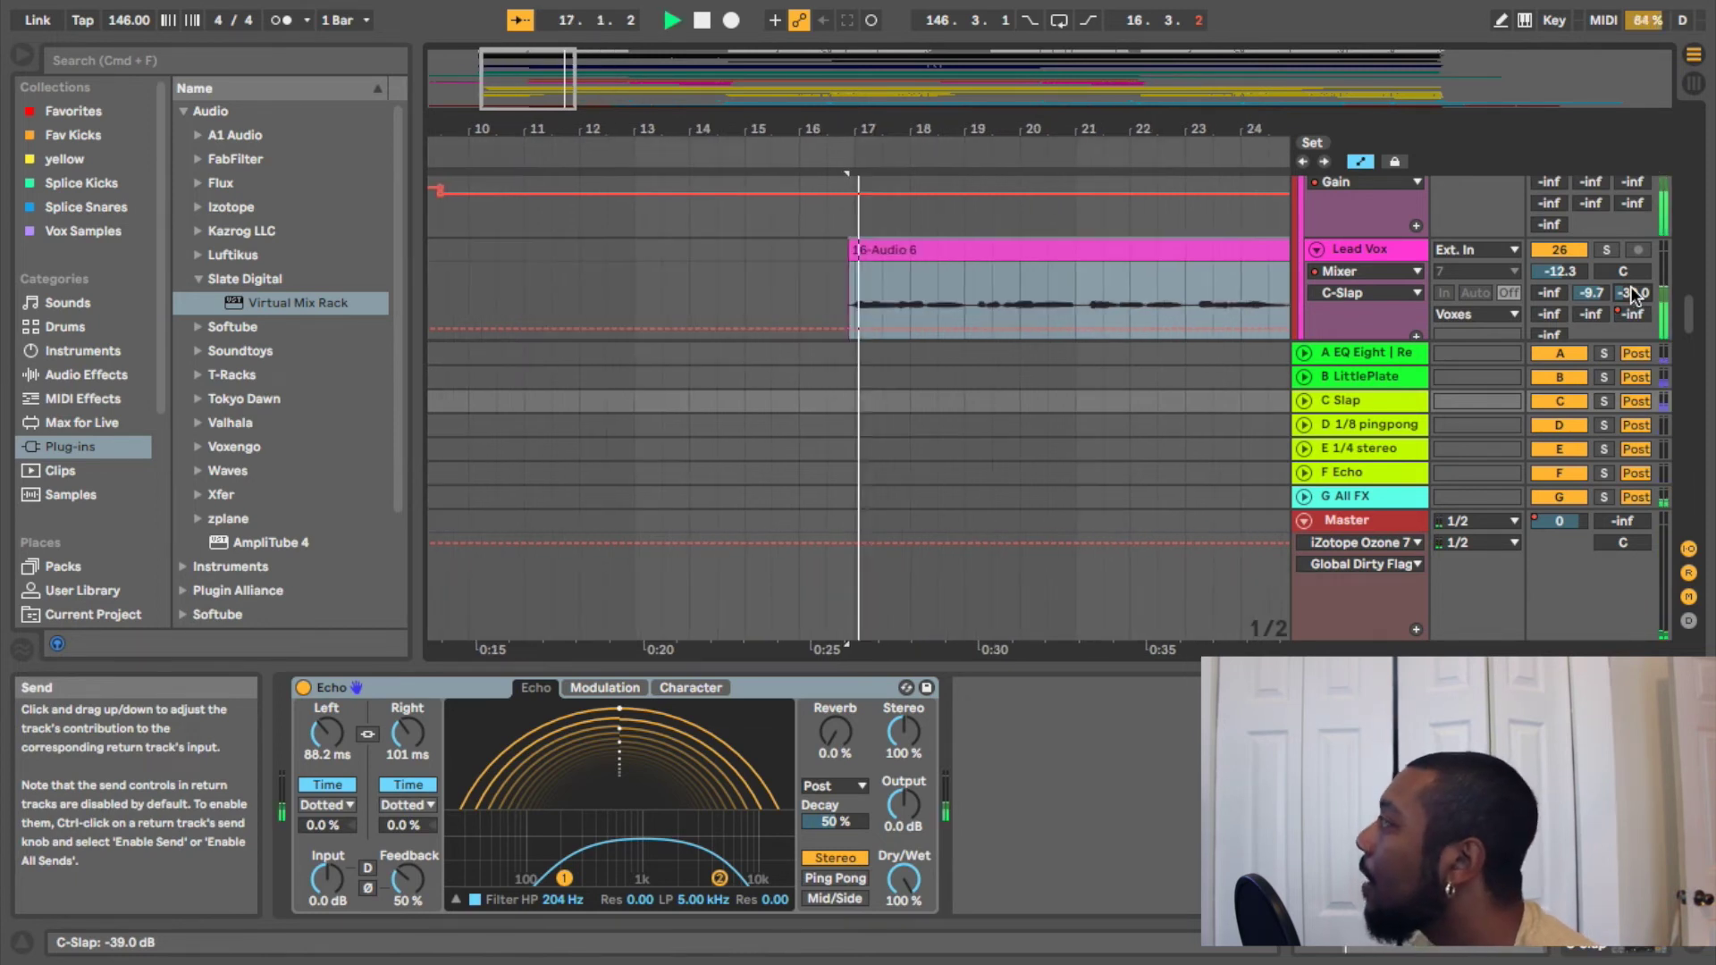
{"action": "left_click_drag", "start_coordinate": [1633, 292], "coordinate": [1633, 234]}
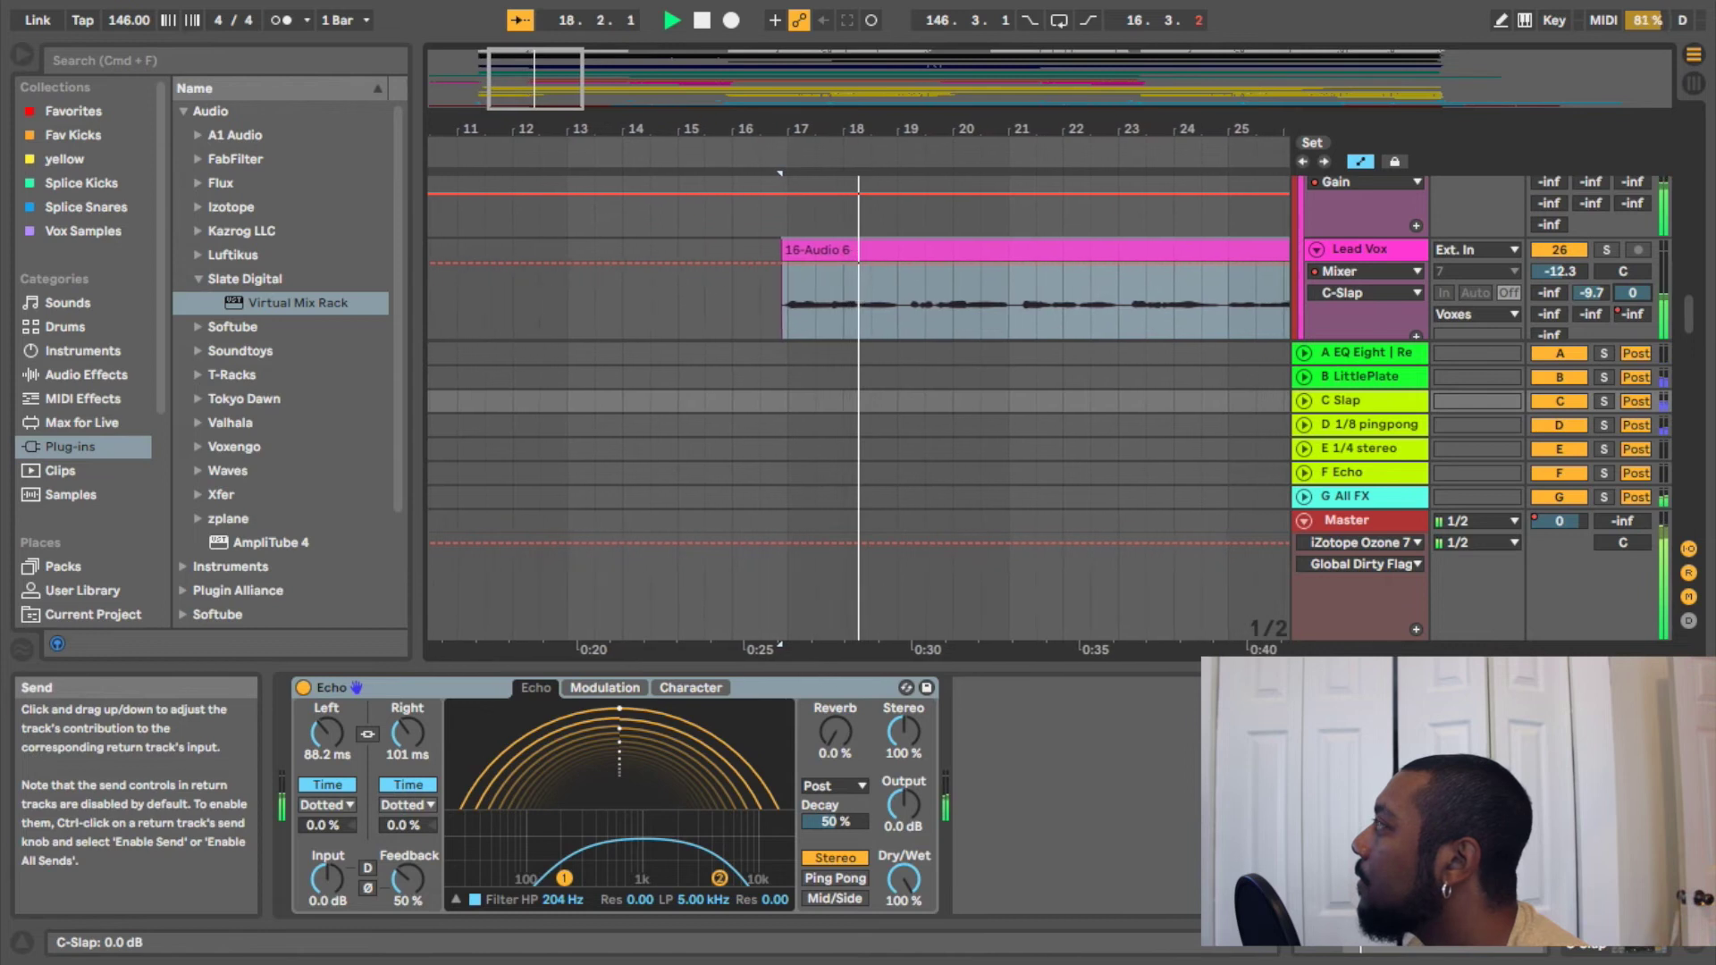
{"action": "left_click_drag", "start_coordinate": [1633, 292], "coordinate": [1633, 305]}
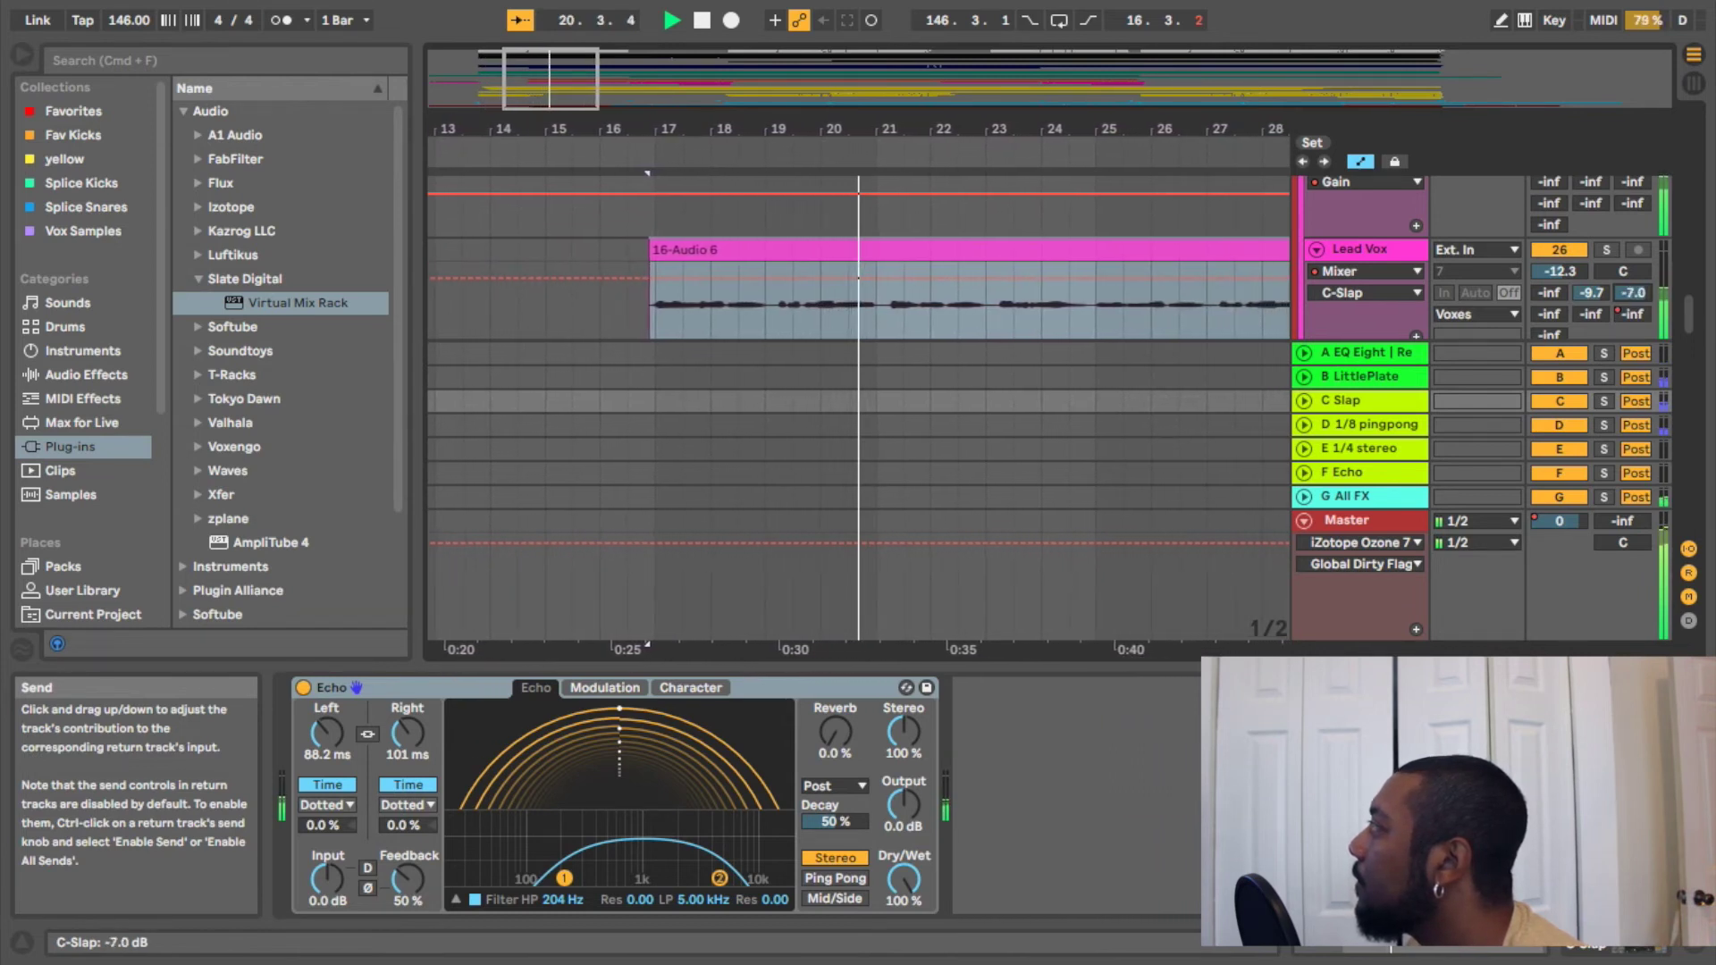
{"action": "left_click_drag", "start_coordinate": [1633, 292], "coordinate": [1633, 299]}
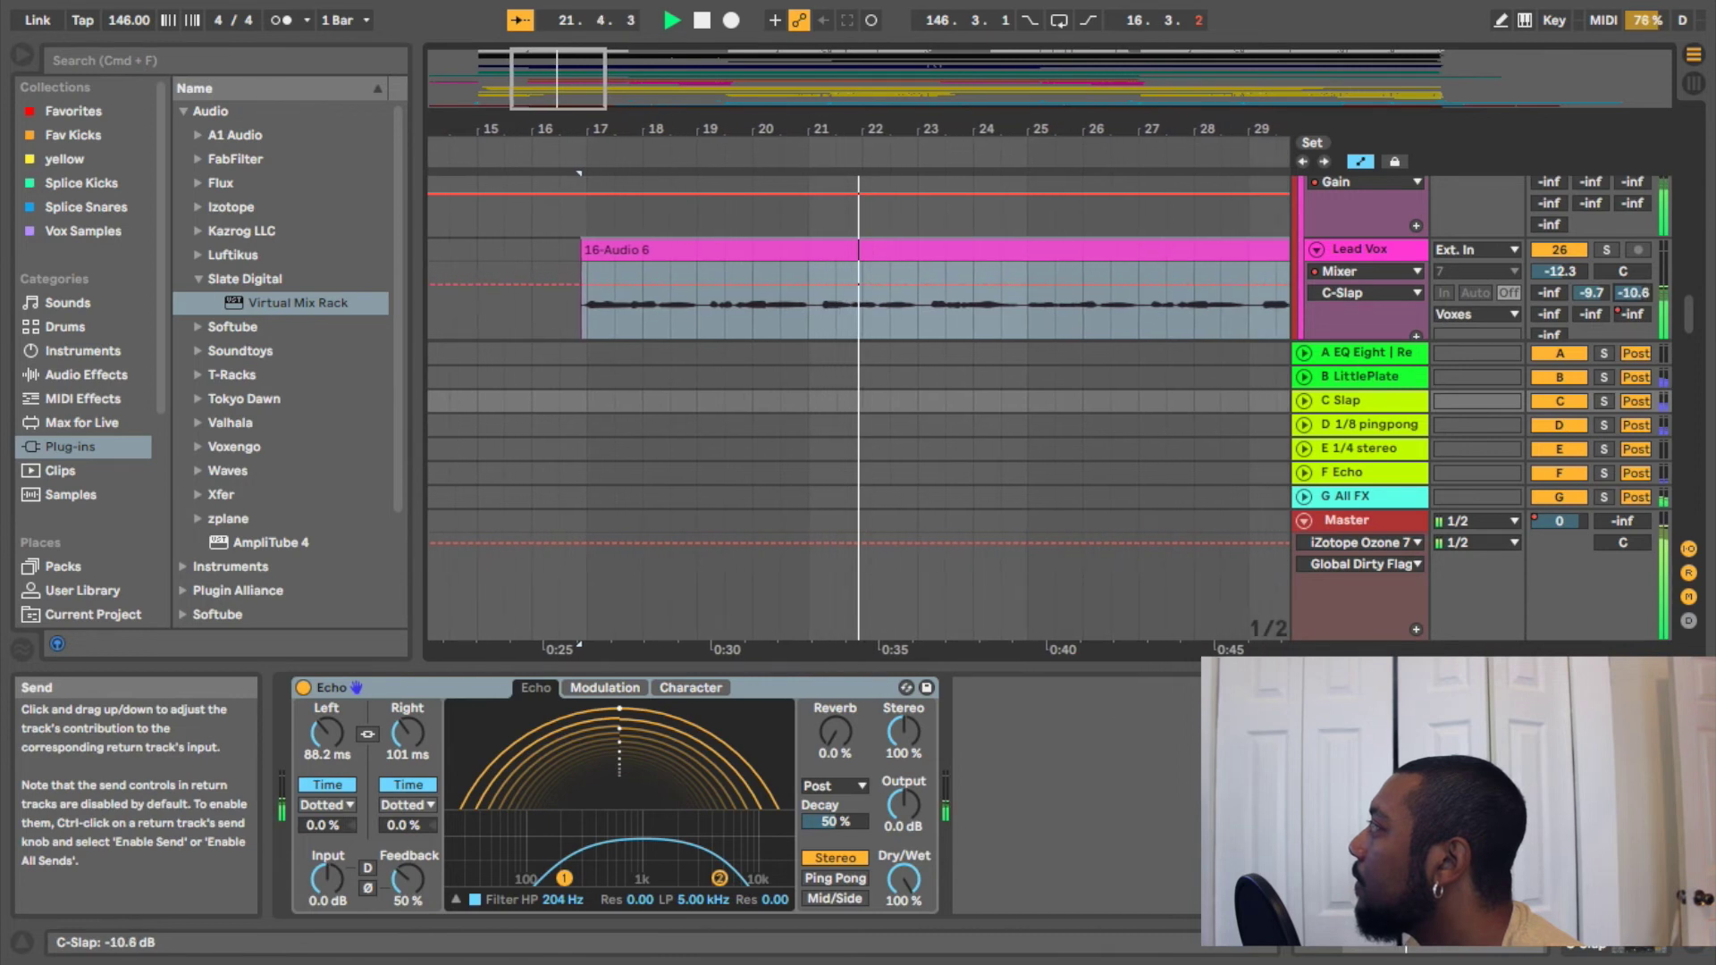
Set the Lead Vox send to the 1/8 pingpong return to -13.7 dB while the vocal plays
{"action": "left_click", "coordinate": [1547, 308]}
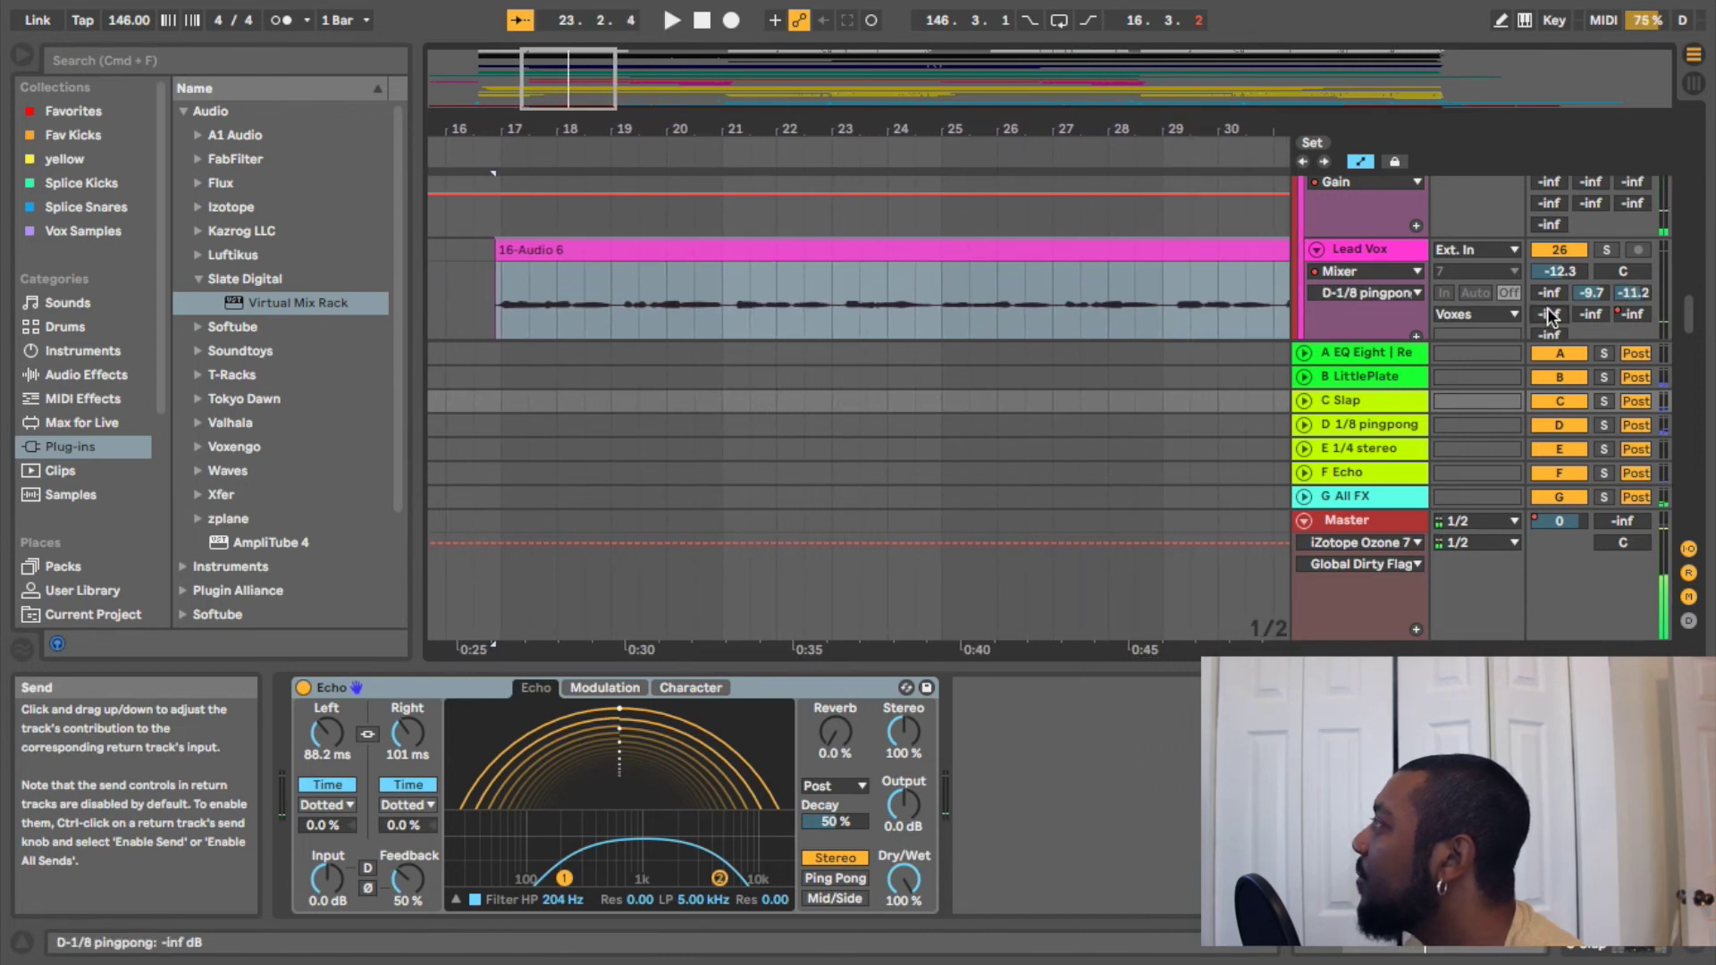
{"action": "key", "text": "space"}
{"action": "left_click_drag", "start_coordinate": [1549, 315], "coordinate": [1549, 215]}
{"action": "left_click_drag", "start_coordinate": [1549, 315], "coordinate": [1549, 352]}
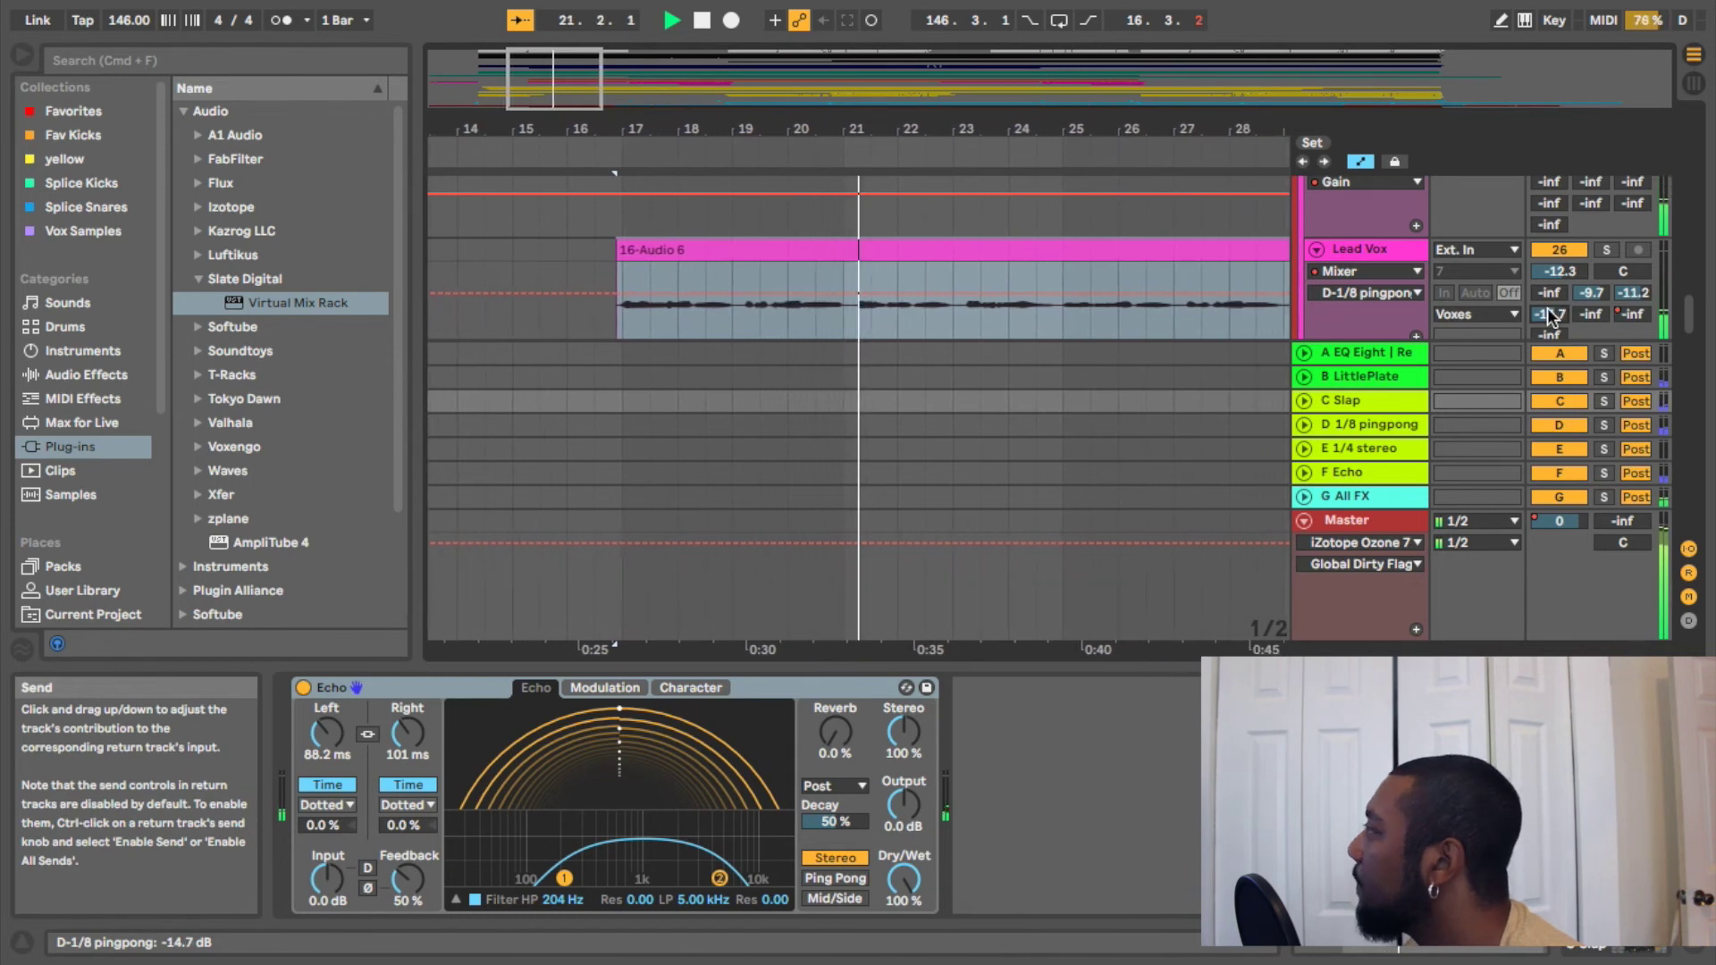
{"action": "left_click_drag", "start_coordinate": [1540, 318], "coordinate": [1541, 309]}
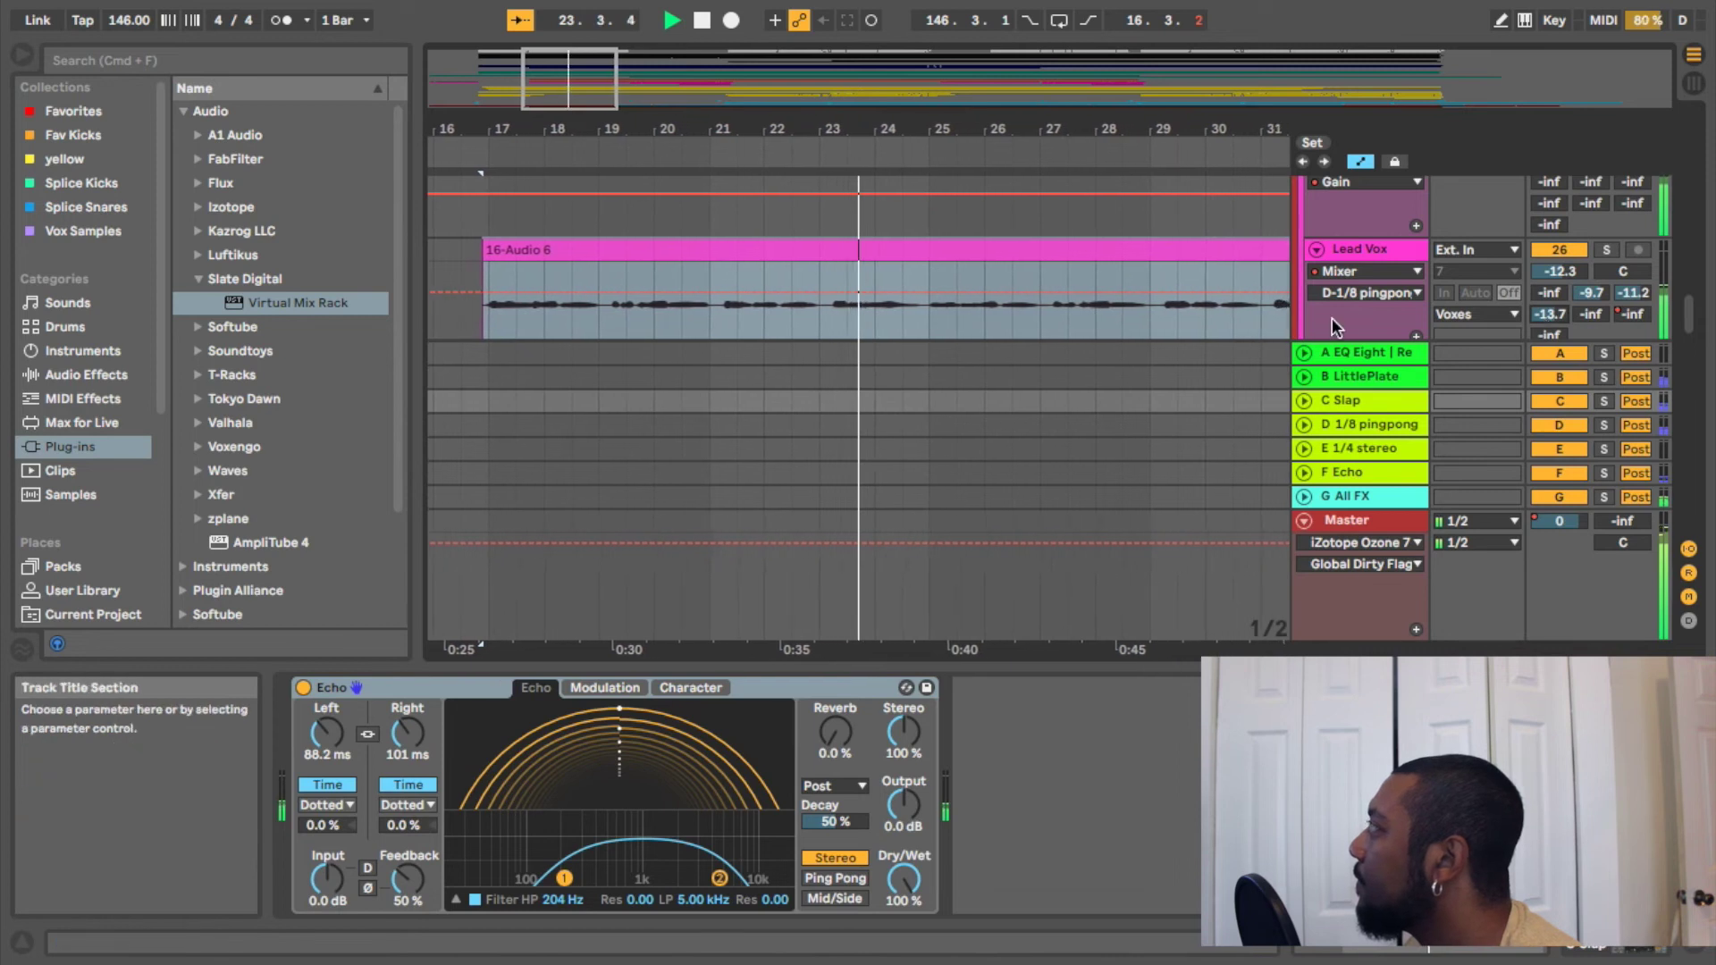
Fold the Master track and hide the return tracks, keeping the In/Out section shown
{"action": "scroll", "coordinate": [1331, 319], "scroll_direction": "down", "scroll_amount": 5}
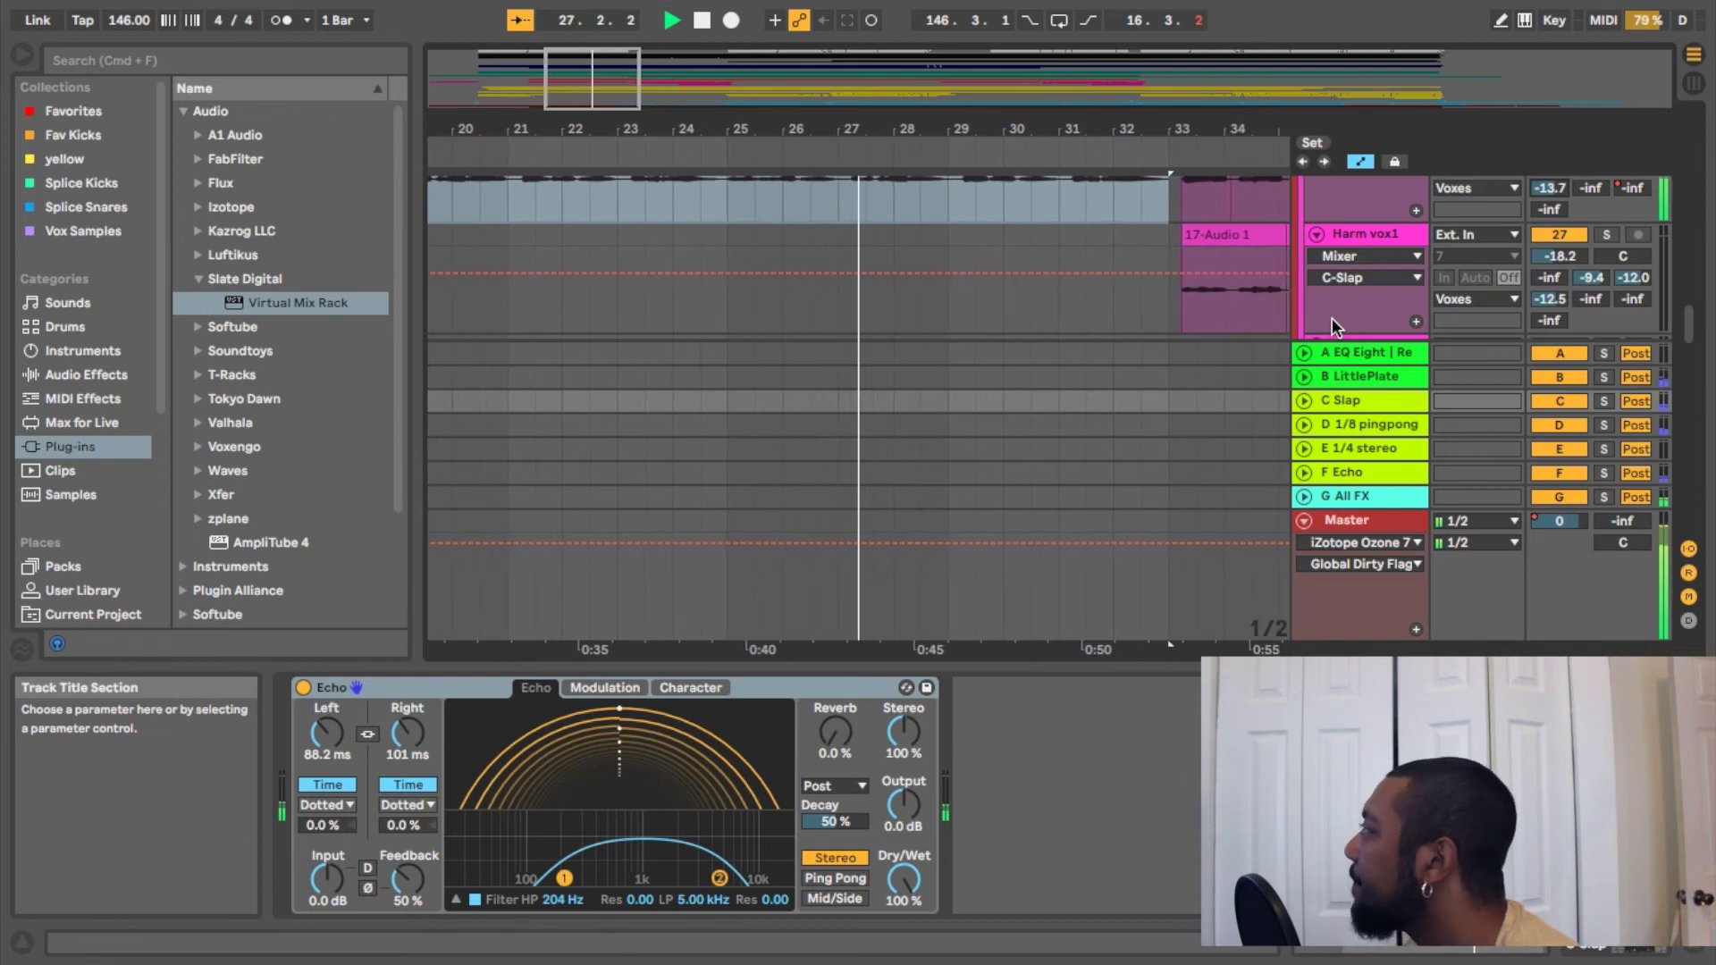
{"action": "scroll", "coordinate": [1332, 318], "scroll_direction": "up", "scroll_amount": 2}
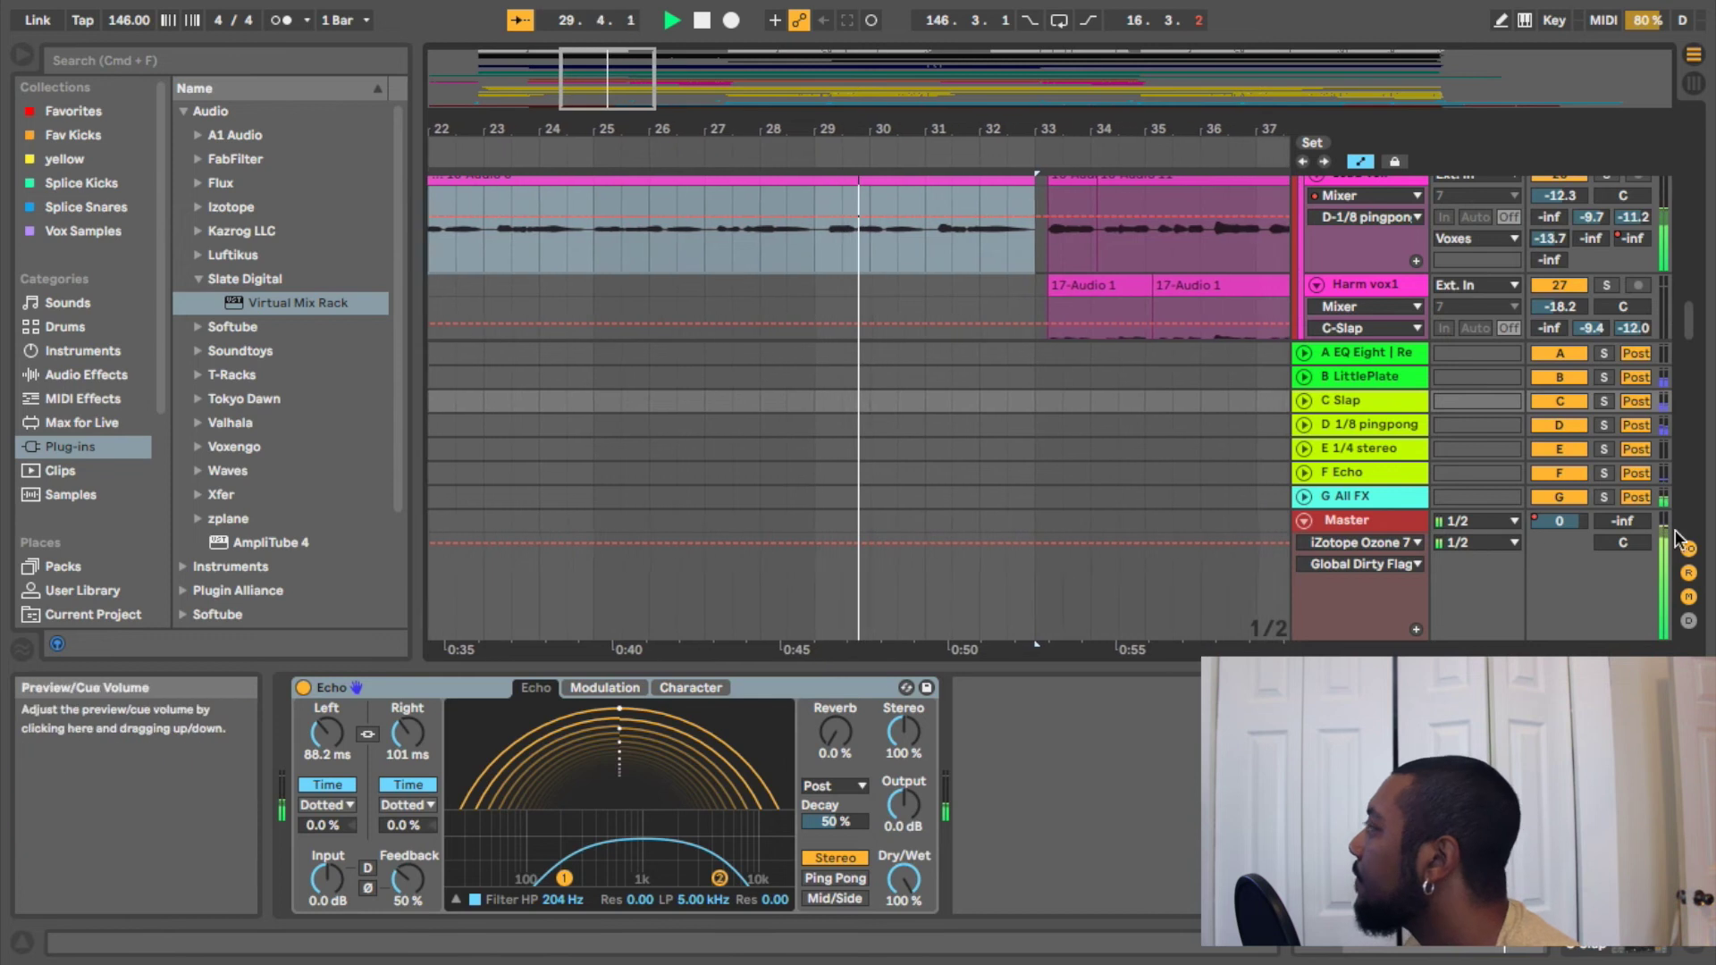
{"action": "left_click", "coordinate": [1305, 522]}
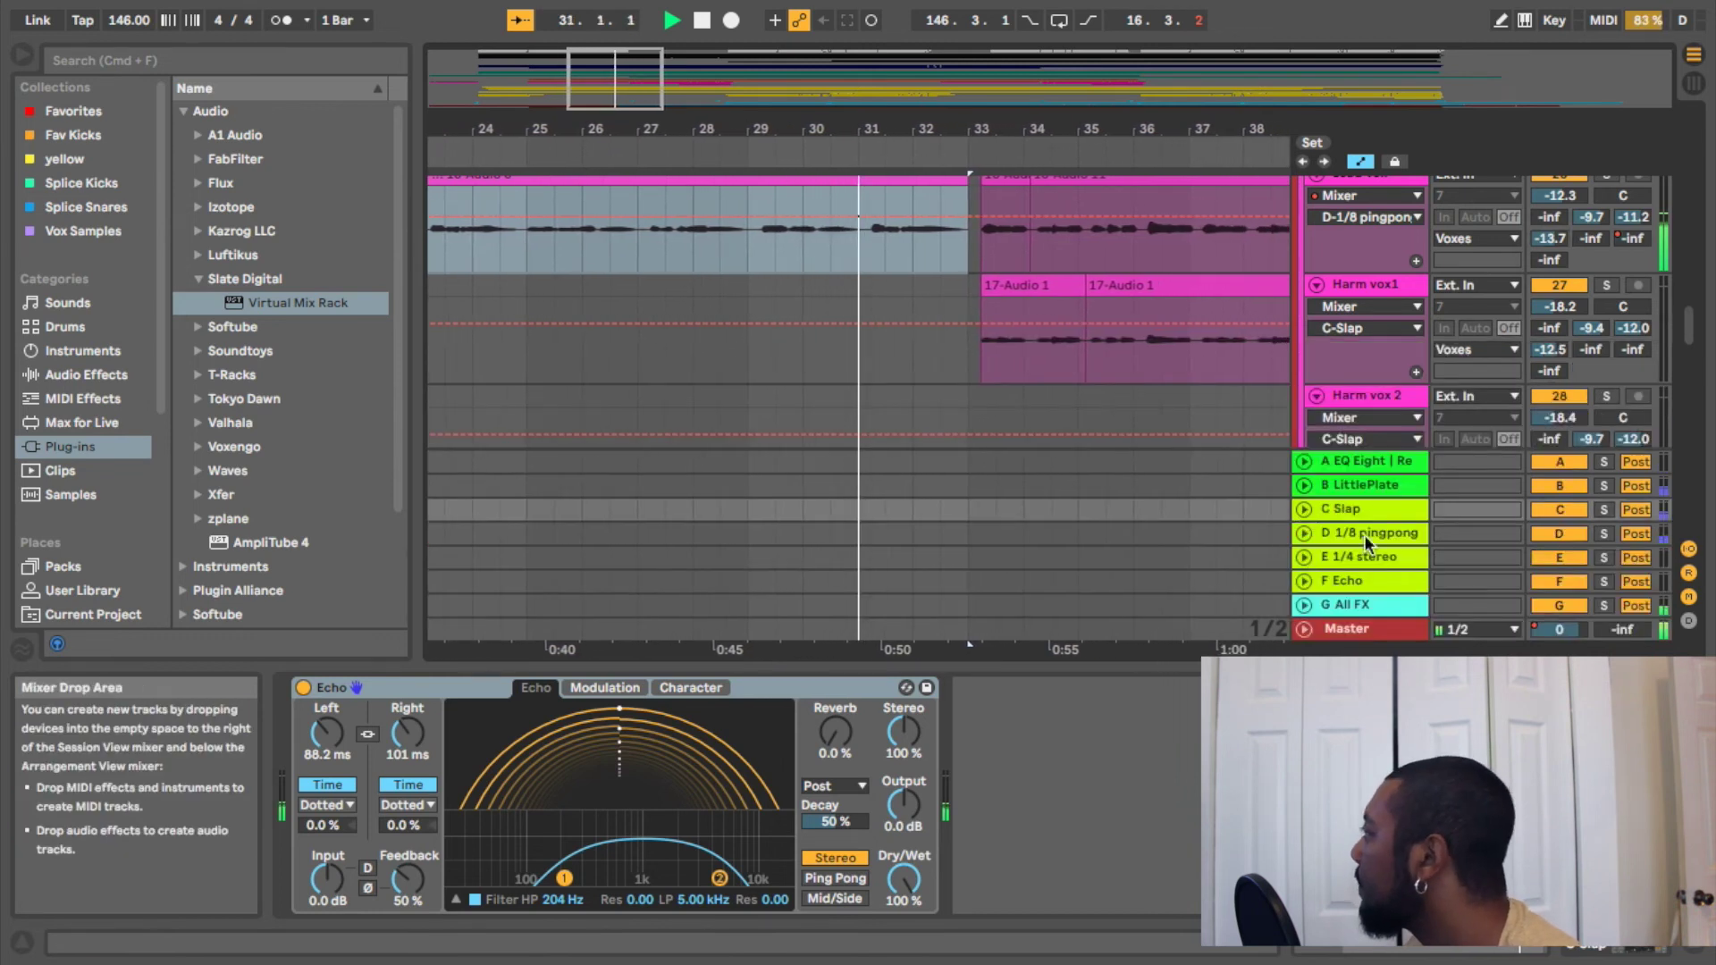
{"action": "left_click", "coordinate": [1688, 550]}
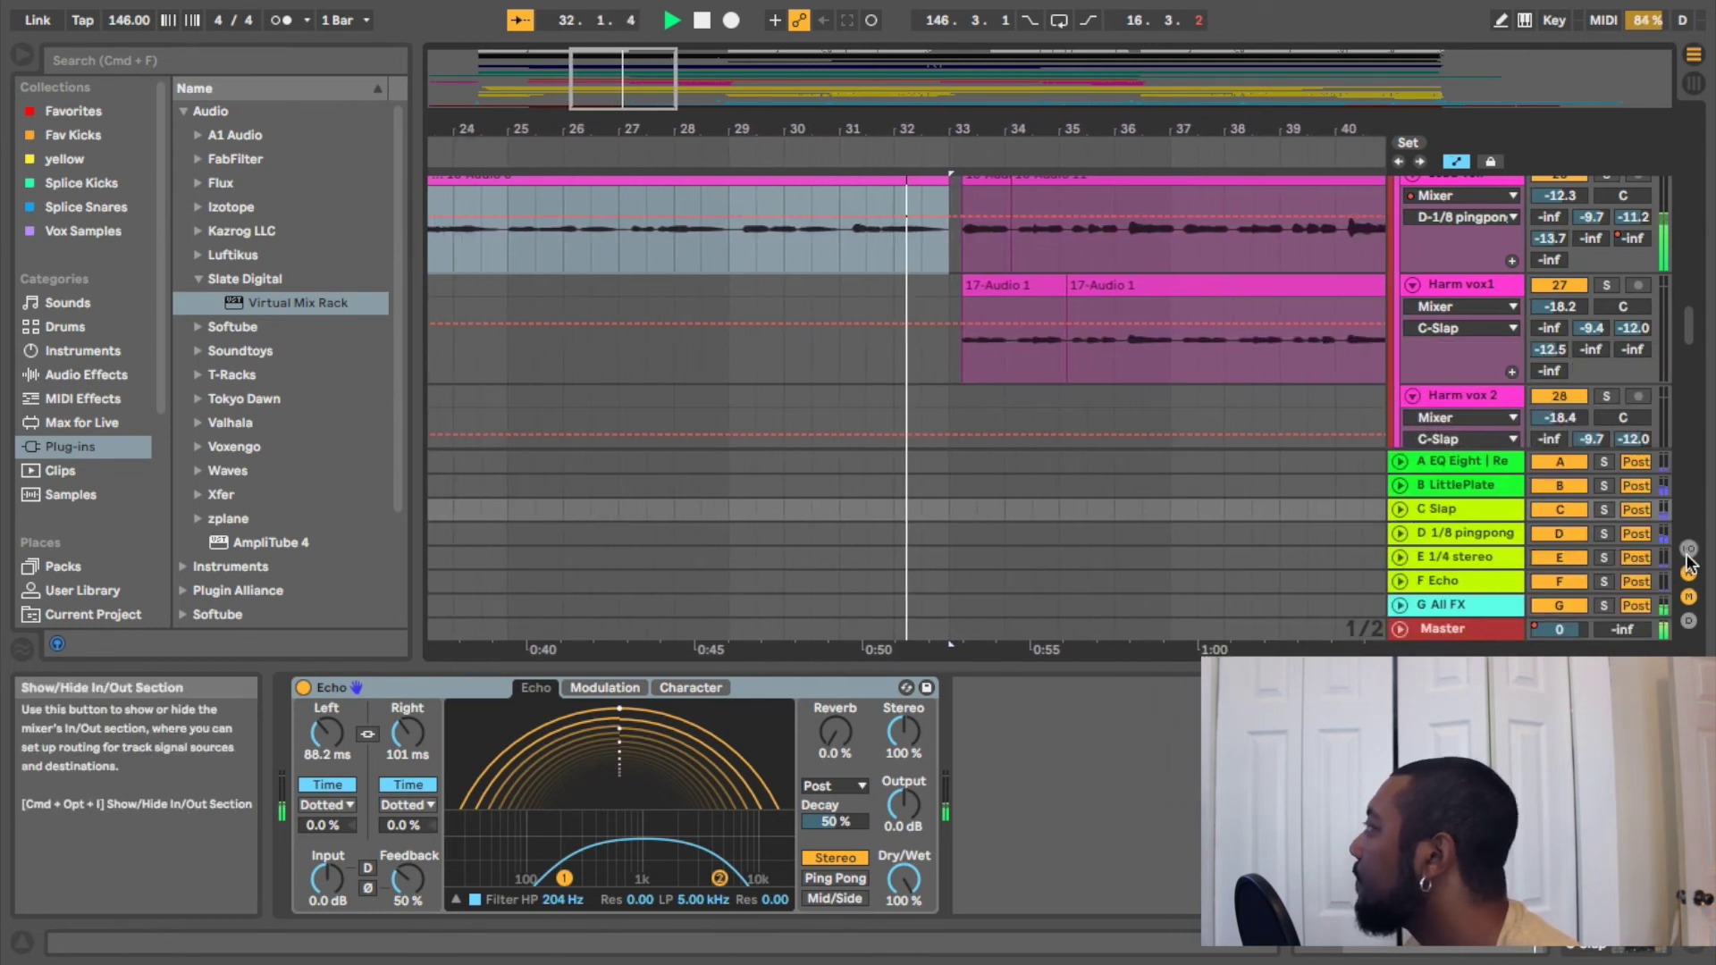
{"action": "left_click", "coordinate": [1688, 550]}
{"action": "left_click", "coordinate": [1688, 571]}
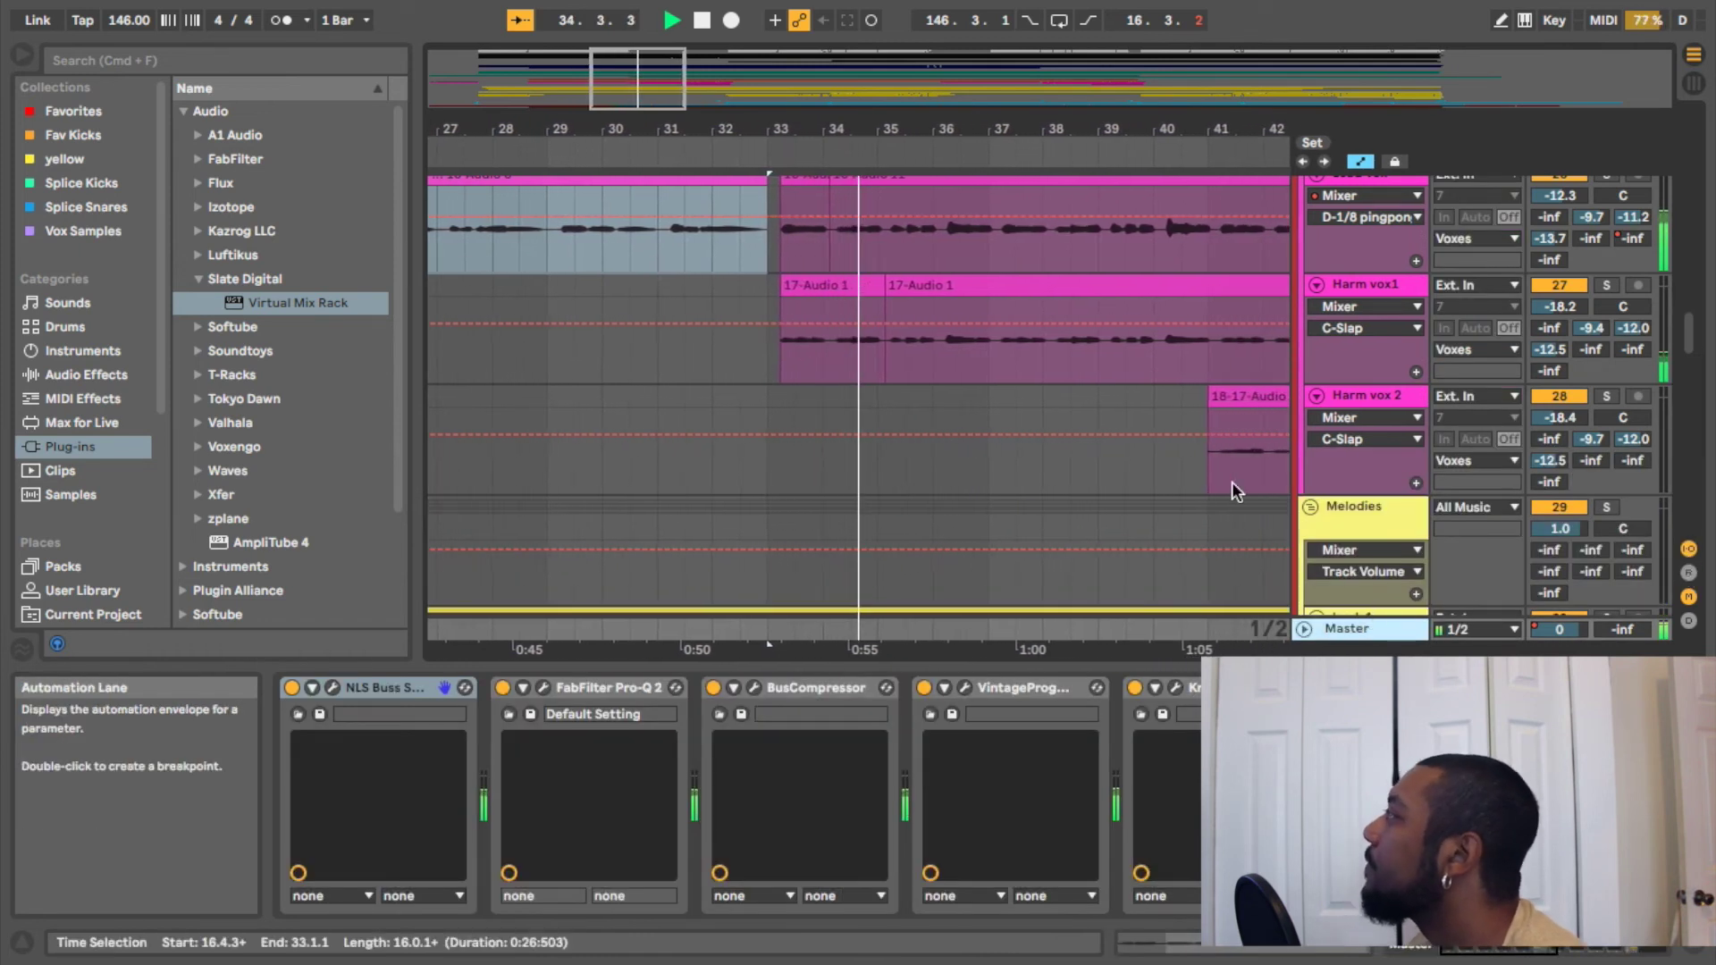
Stop playback and compare the device chains on the Harm vox1, Harm vox 2 and Lead Vox tracks
{"action": "key", "text": "space"}
{"action": "left_click", "coordinate": [1368, 282]}
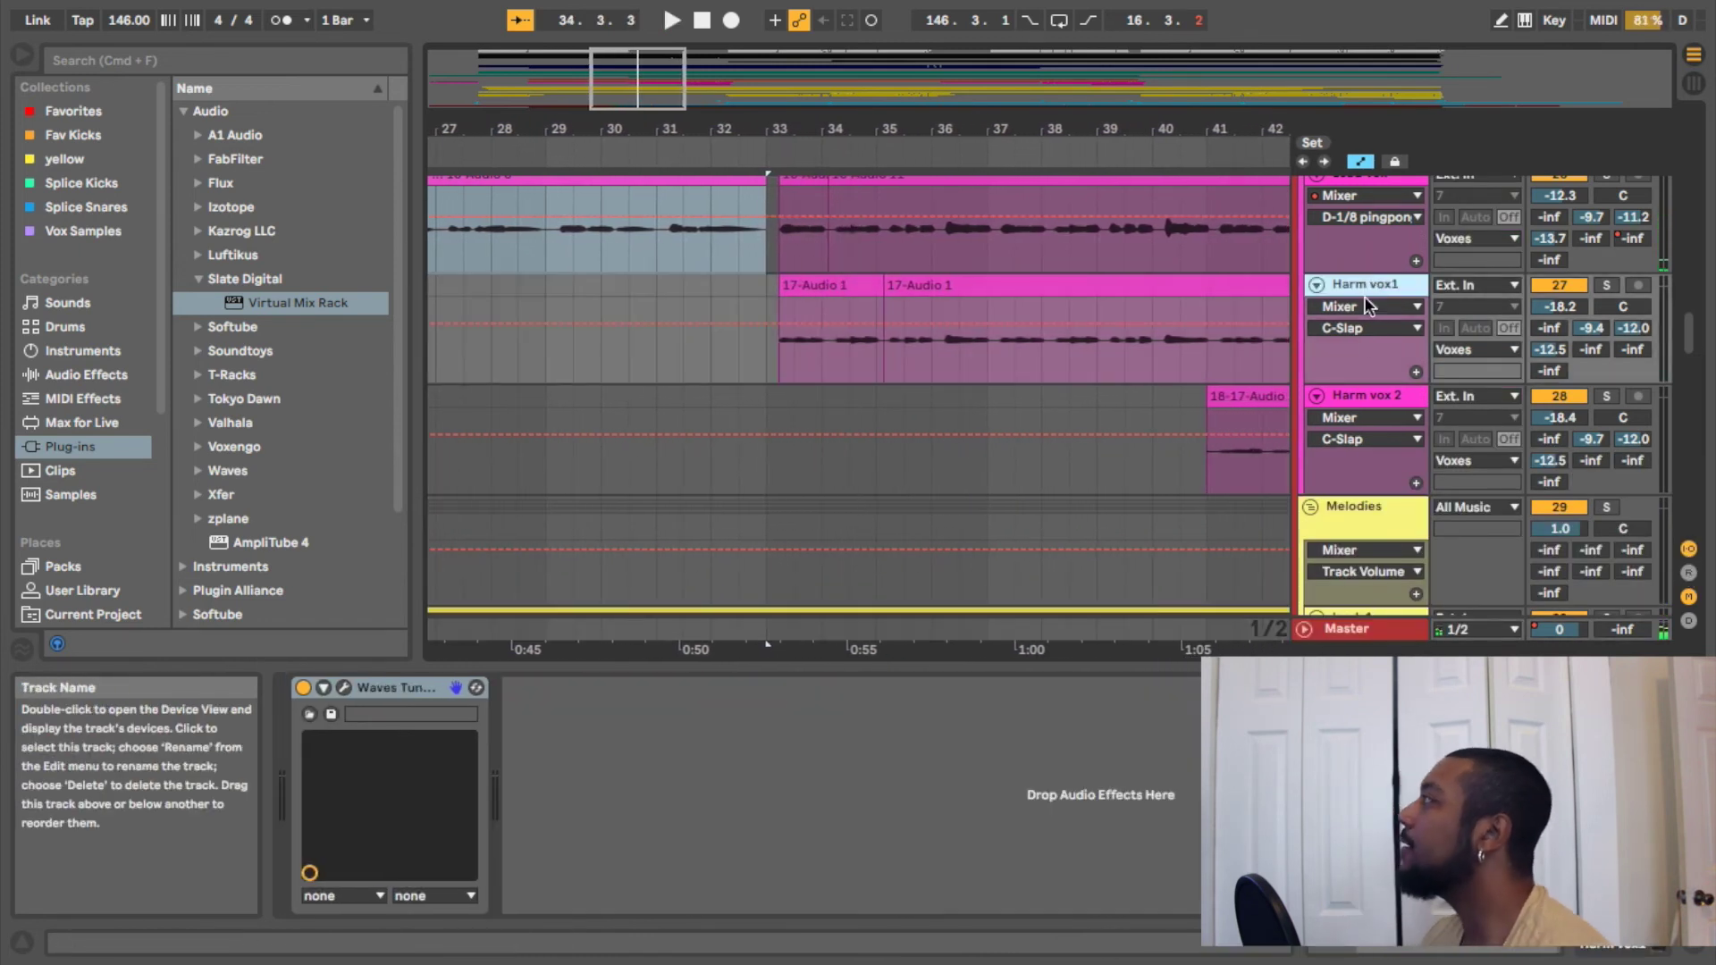
{"action": "left_click", "coordinate": [1372, 395]}
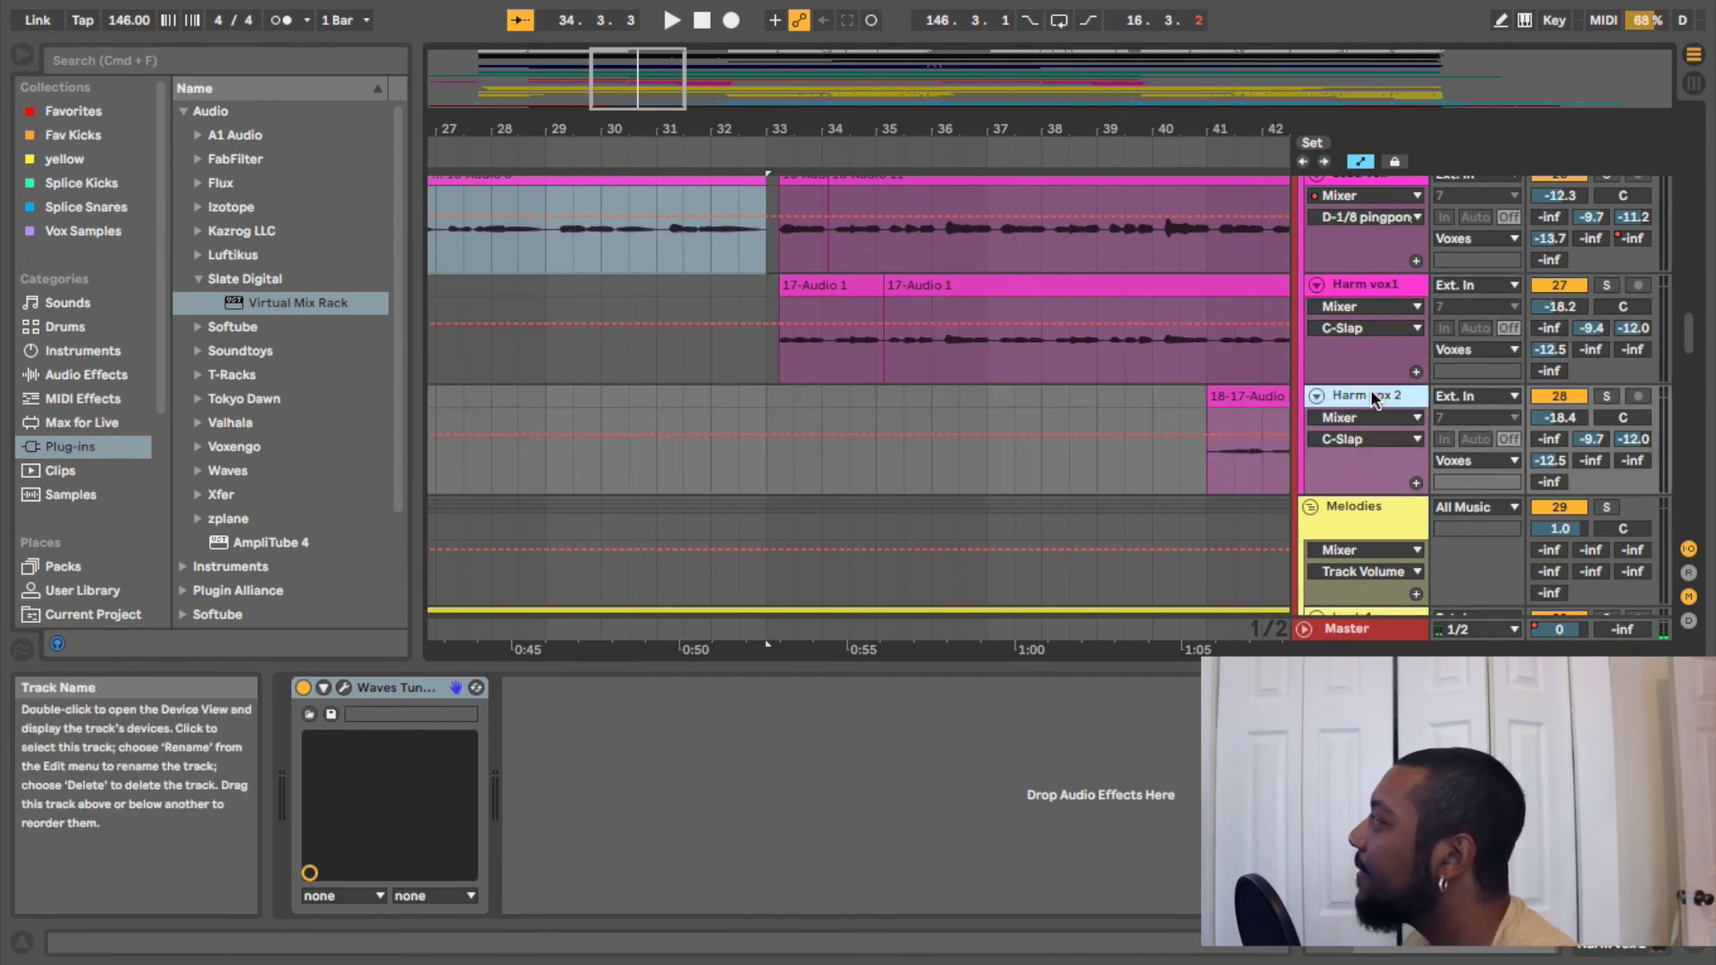
{"action": "scroll", "coordinate": [1359, 212], "scroll_direction": "up", "scroll_amount": 1}
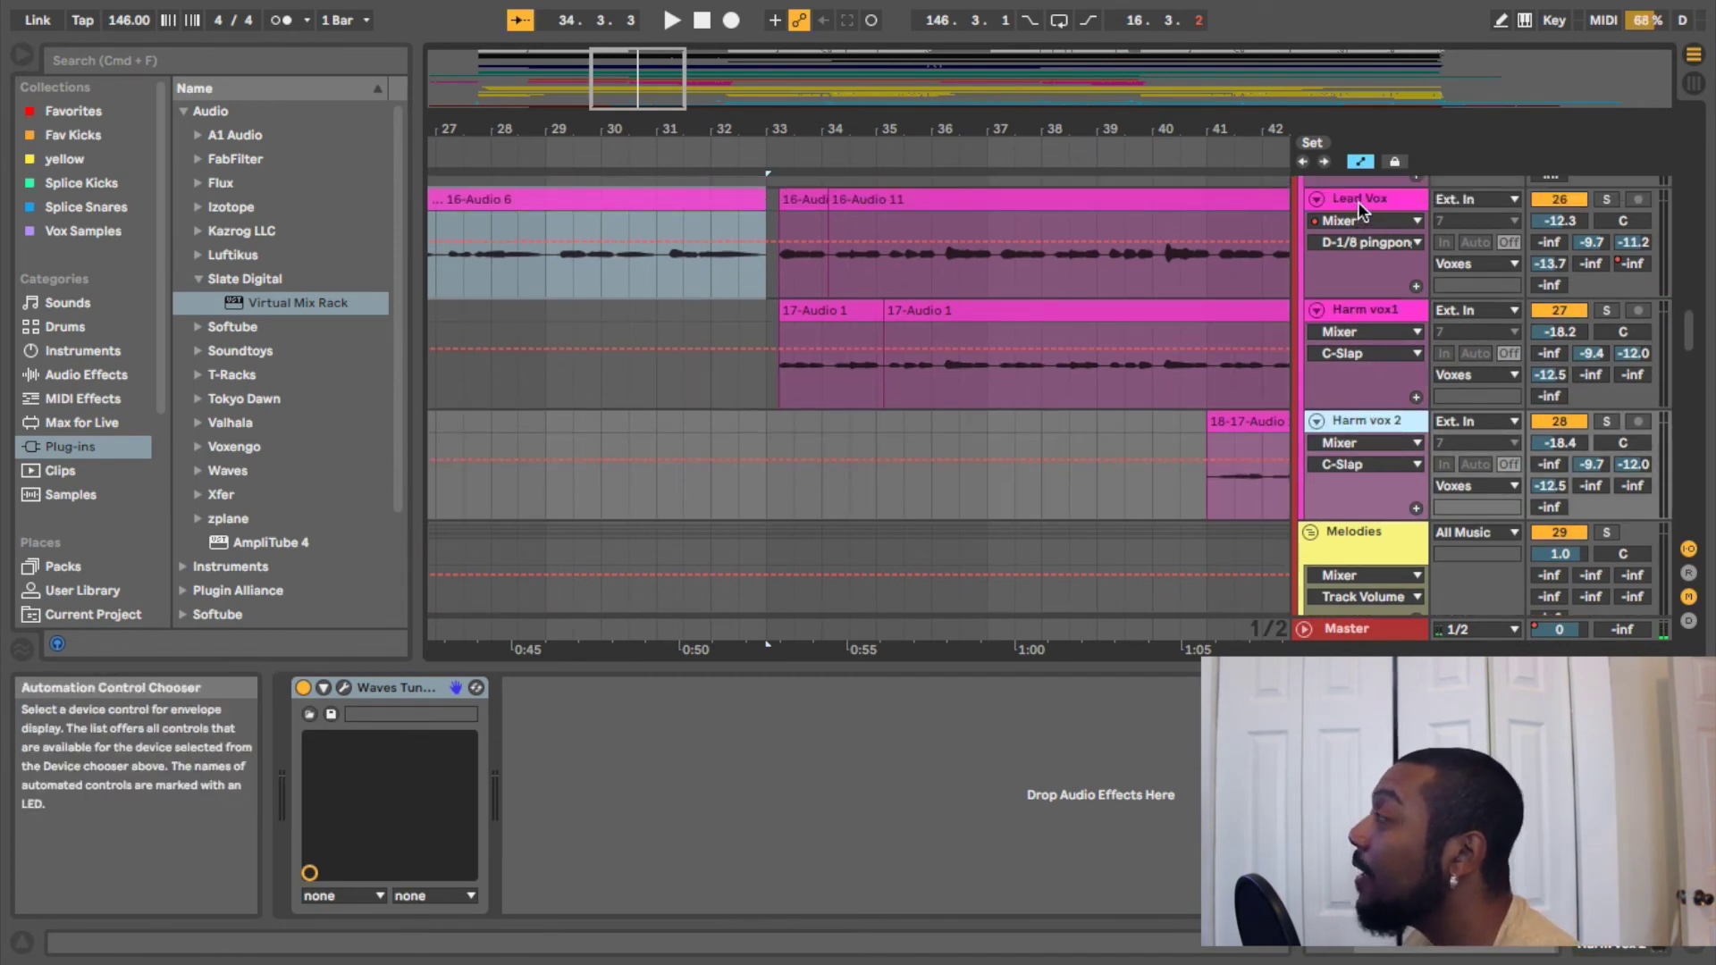
{"action": "left_click", "coordinate": [1358, 201]}
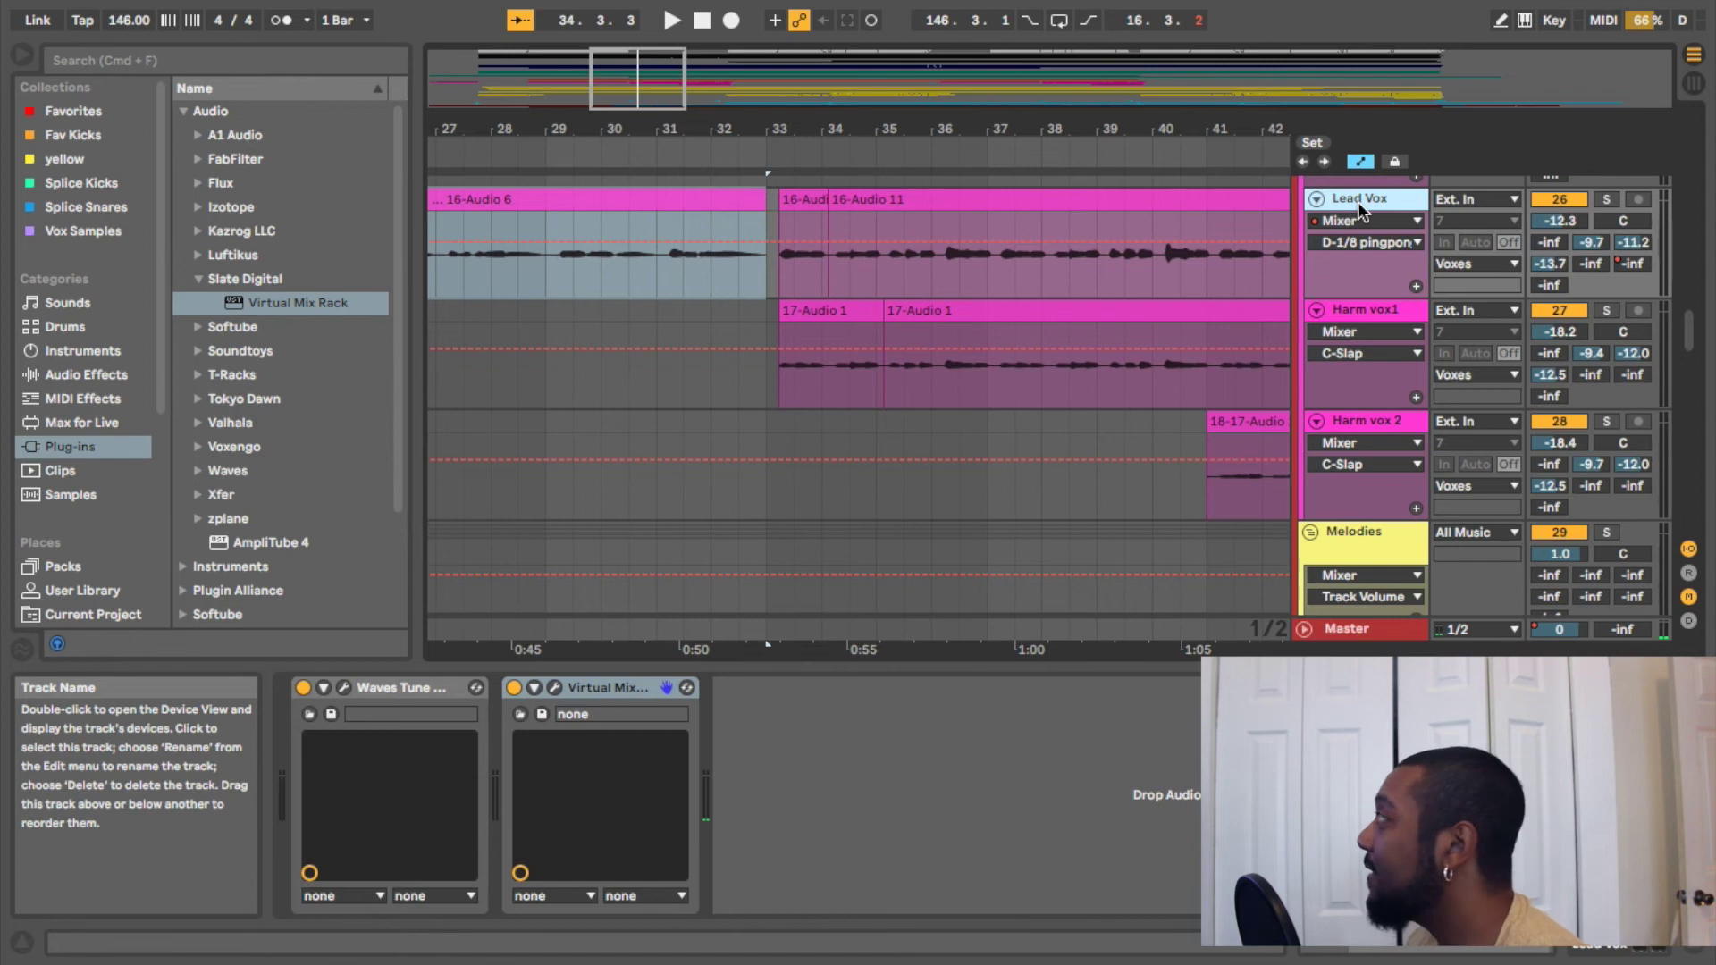
{"action": "scroll", "coordinate": [1359, 201], "scroll_direction": "up", "scroll_amount": 3}
{"action": "scroll", "coordinate": [1358, 201], "scroll_direction": "down", "scroll_amount": 2}
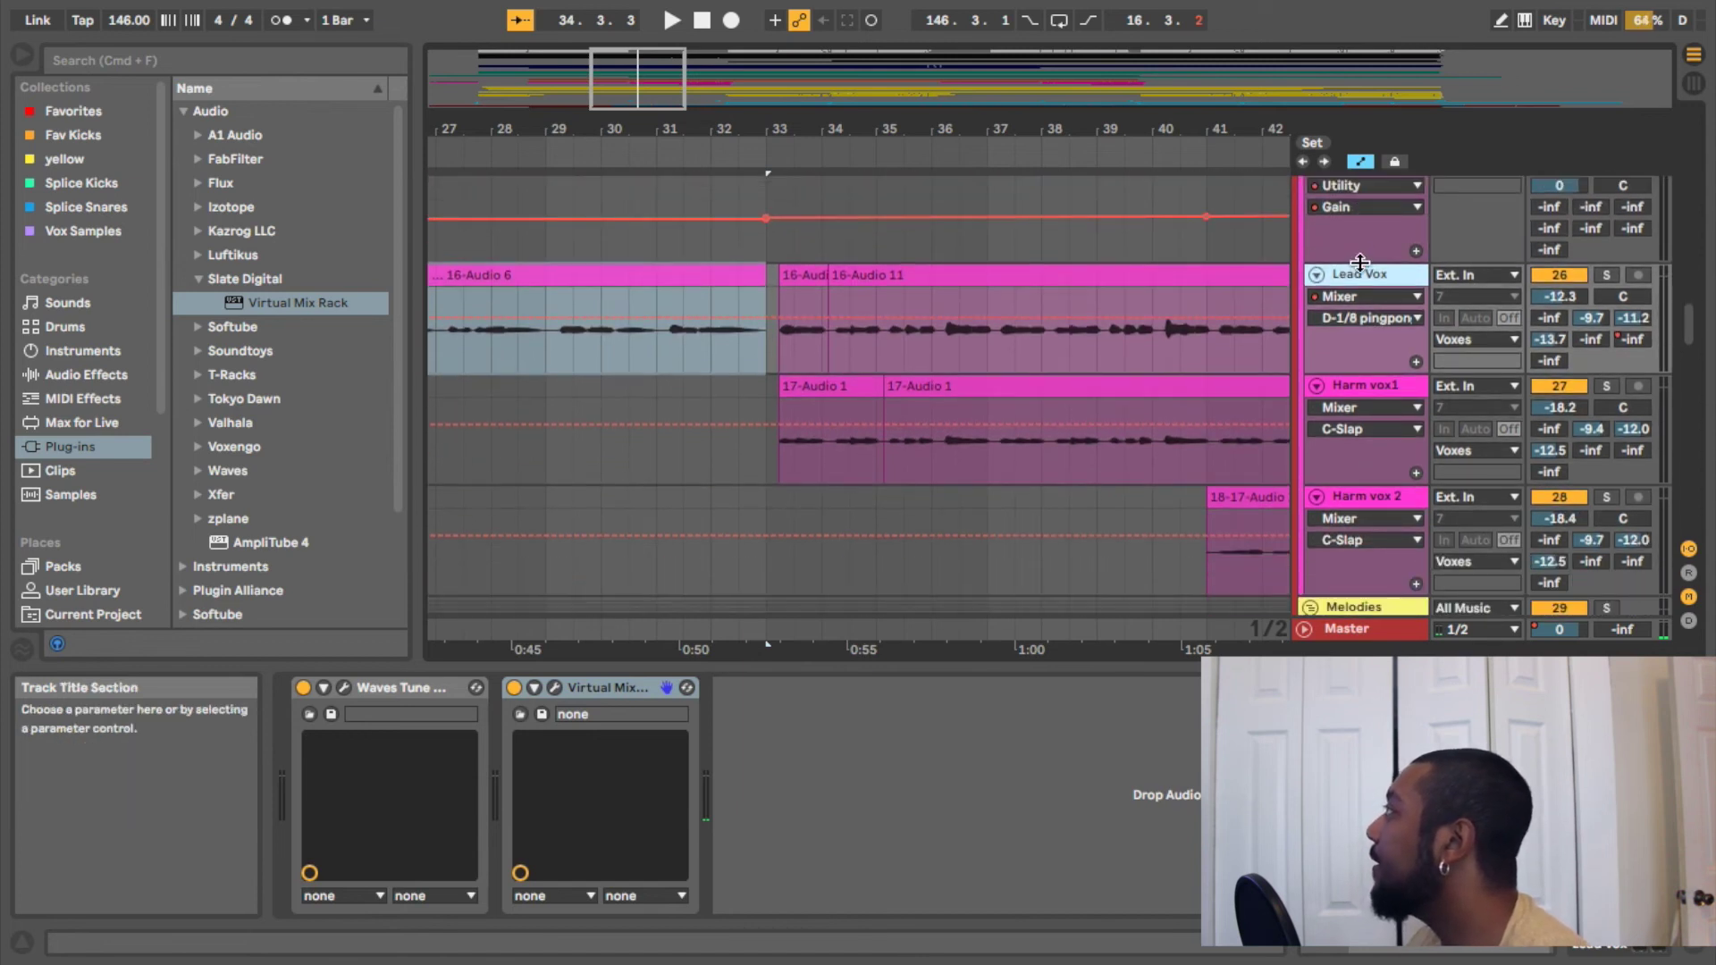
{"action": "left_click", "coordinate": [1360, 390]}
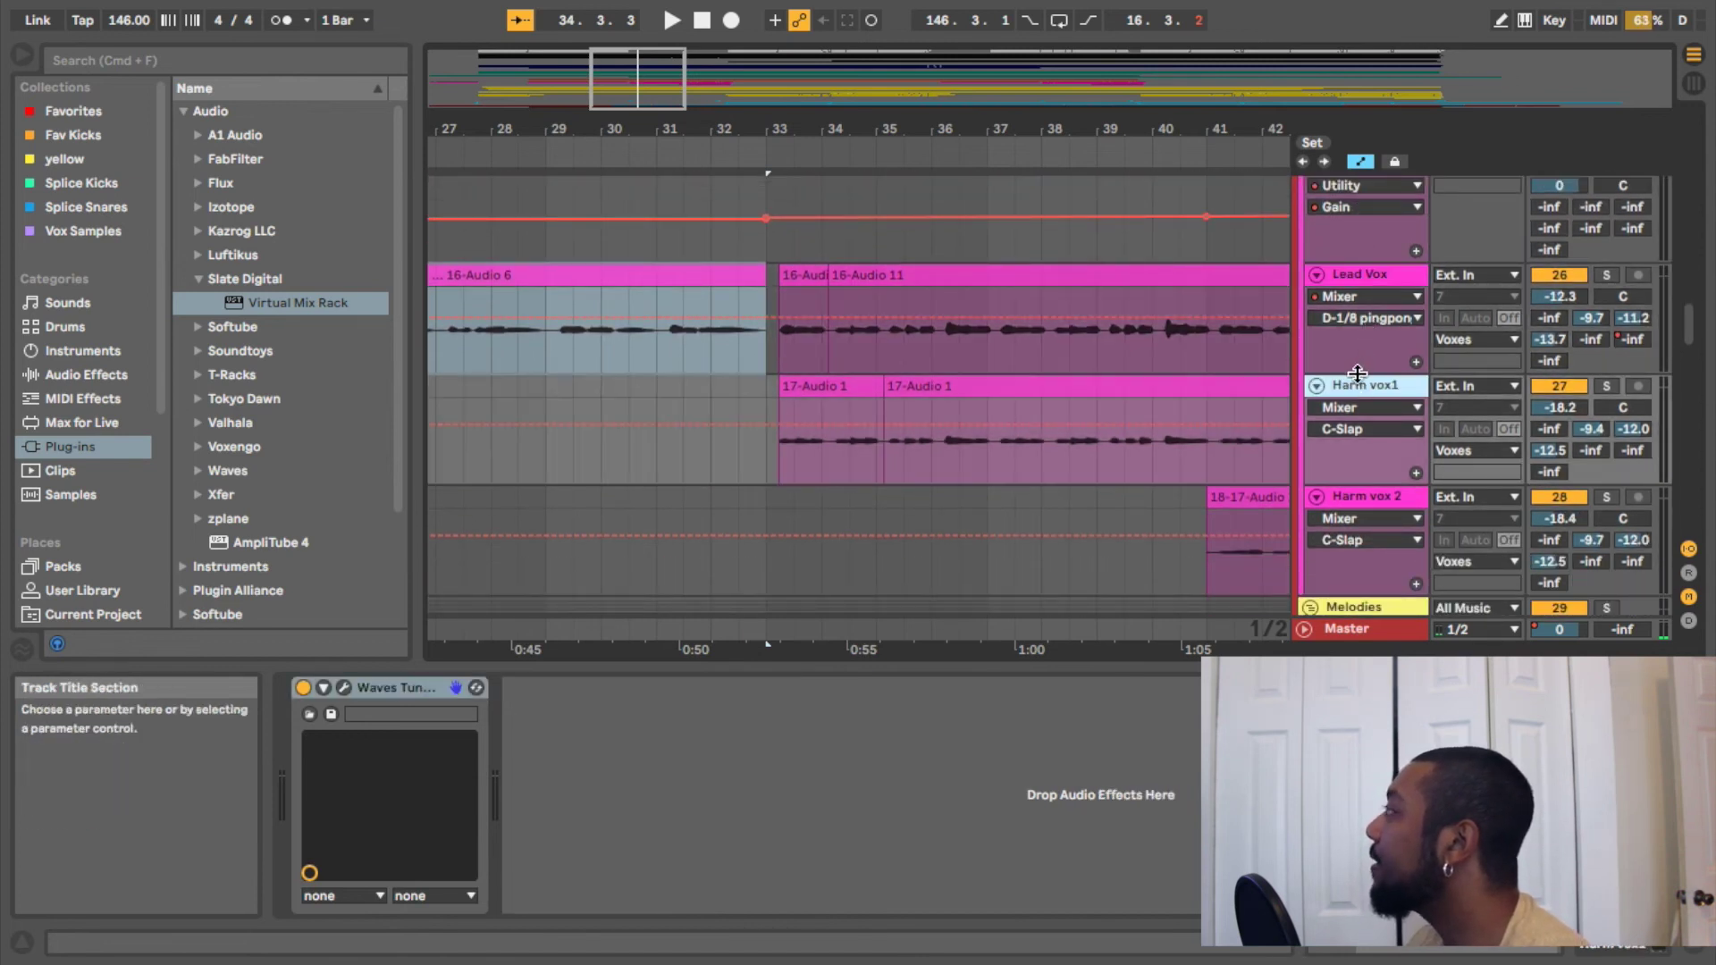
Copy the Virtual Mix Rack from Lead Vox and paste it after Waves Tune on Harm vox1 and Harm vox 2
{"action": "left_click", "coordinate": [1347, 272]}
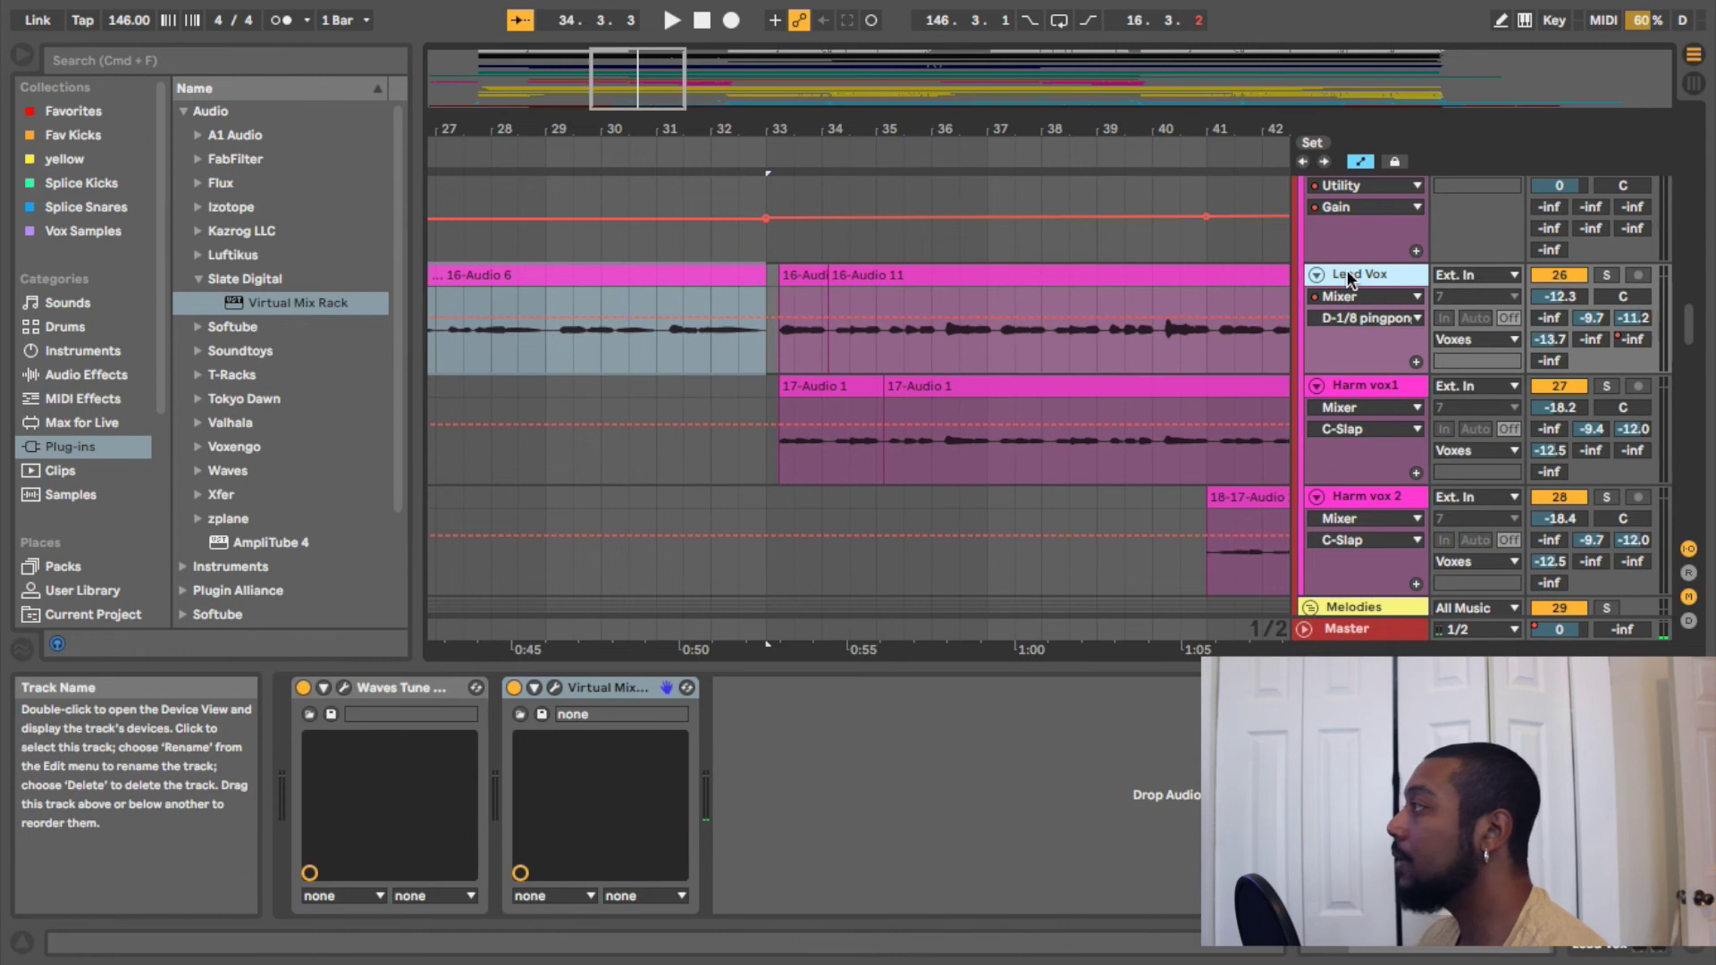
{"action": "left_click", "coordinate": [602, 687]}
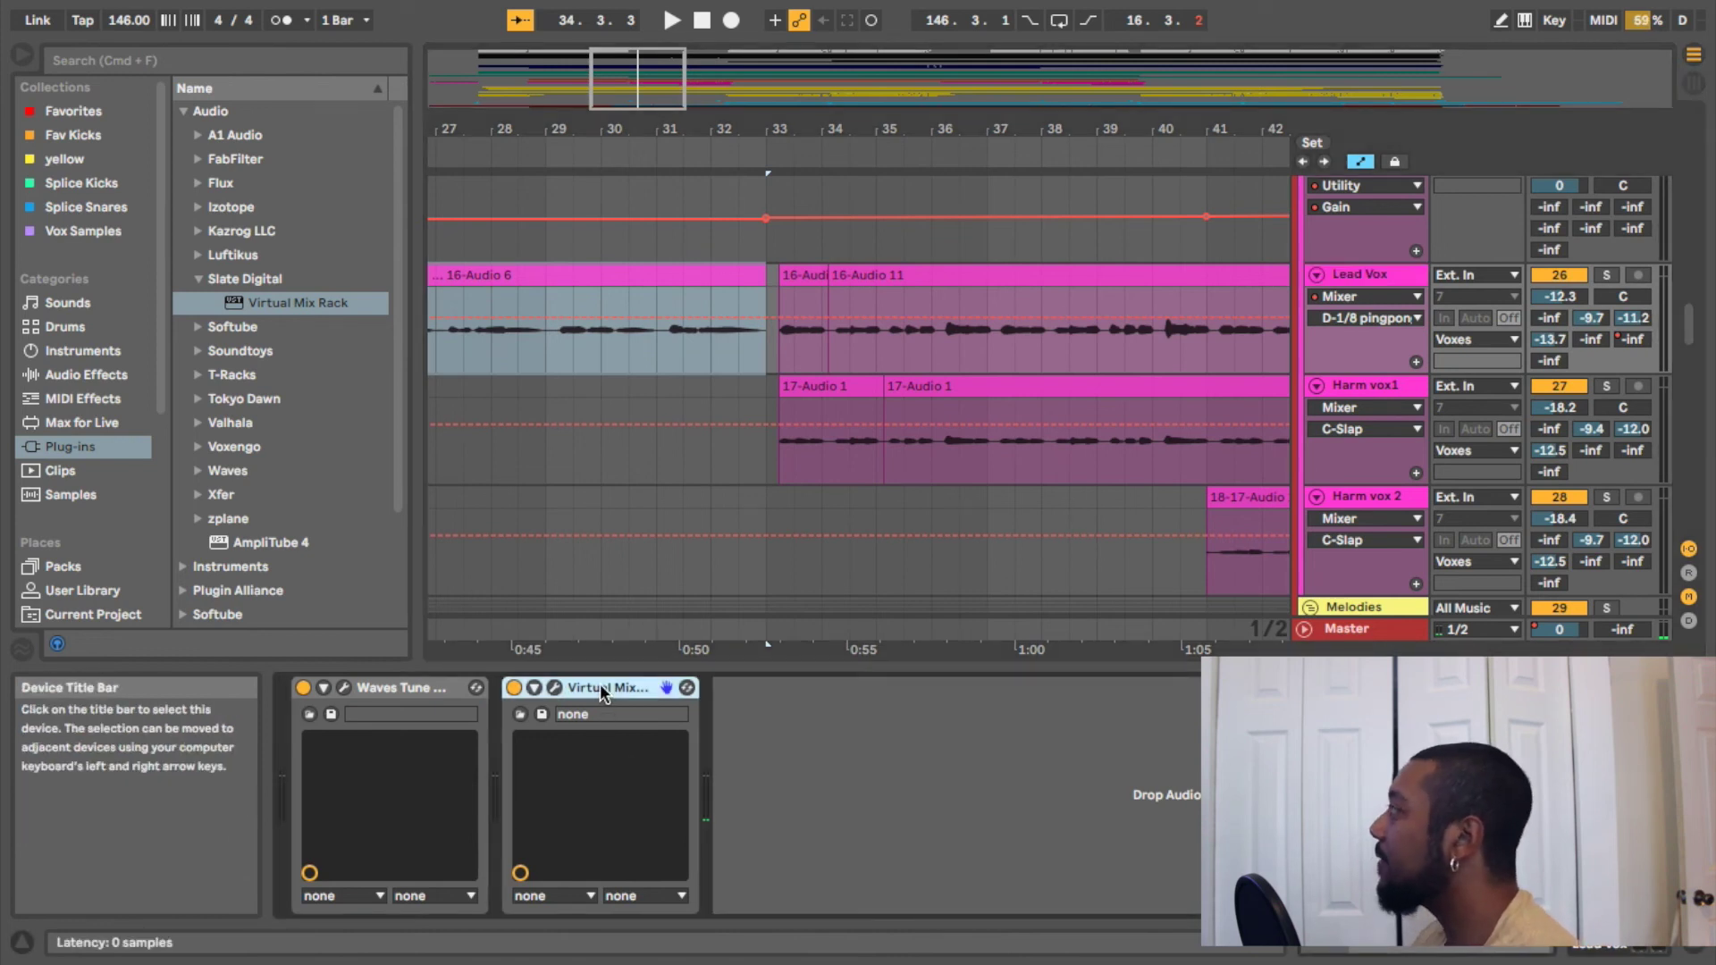
{"action": "left_click_drag", "start_coordinate": [601, 688], "coordinate": [1049, 785]}
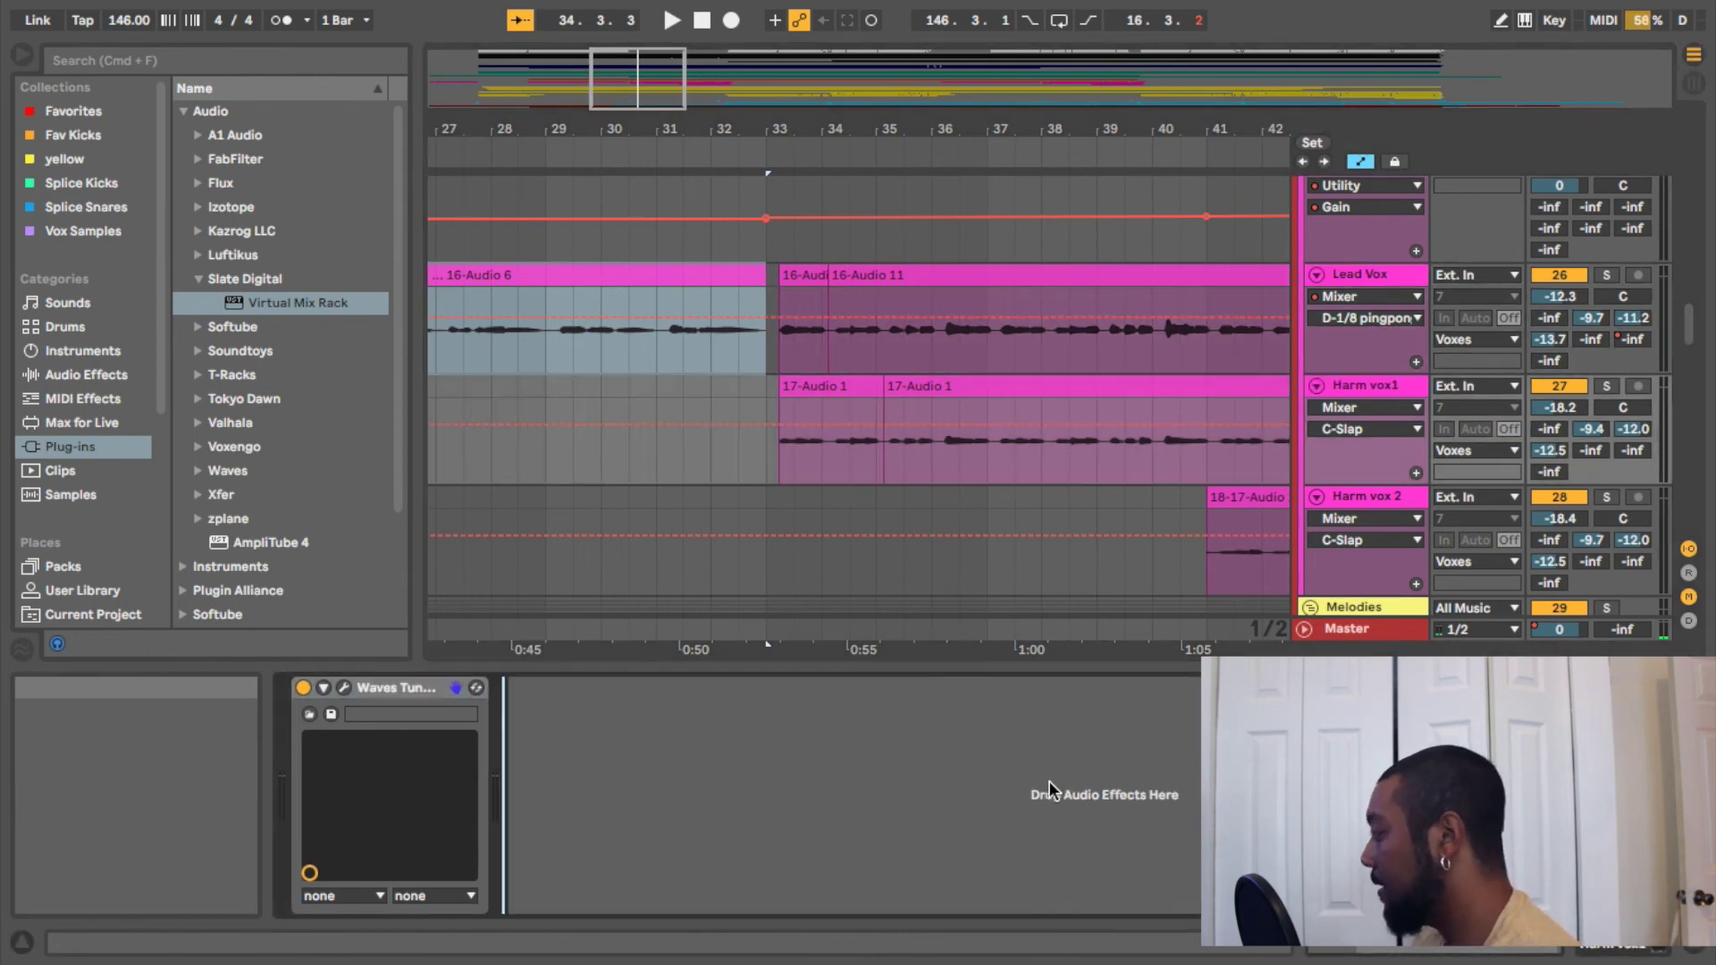
{"action": "left_click_drag", "start_coordinate": [1430, 473], "coordinate": [953, 806]}
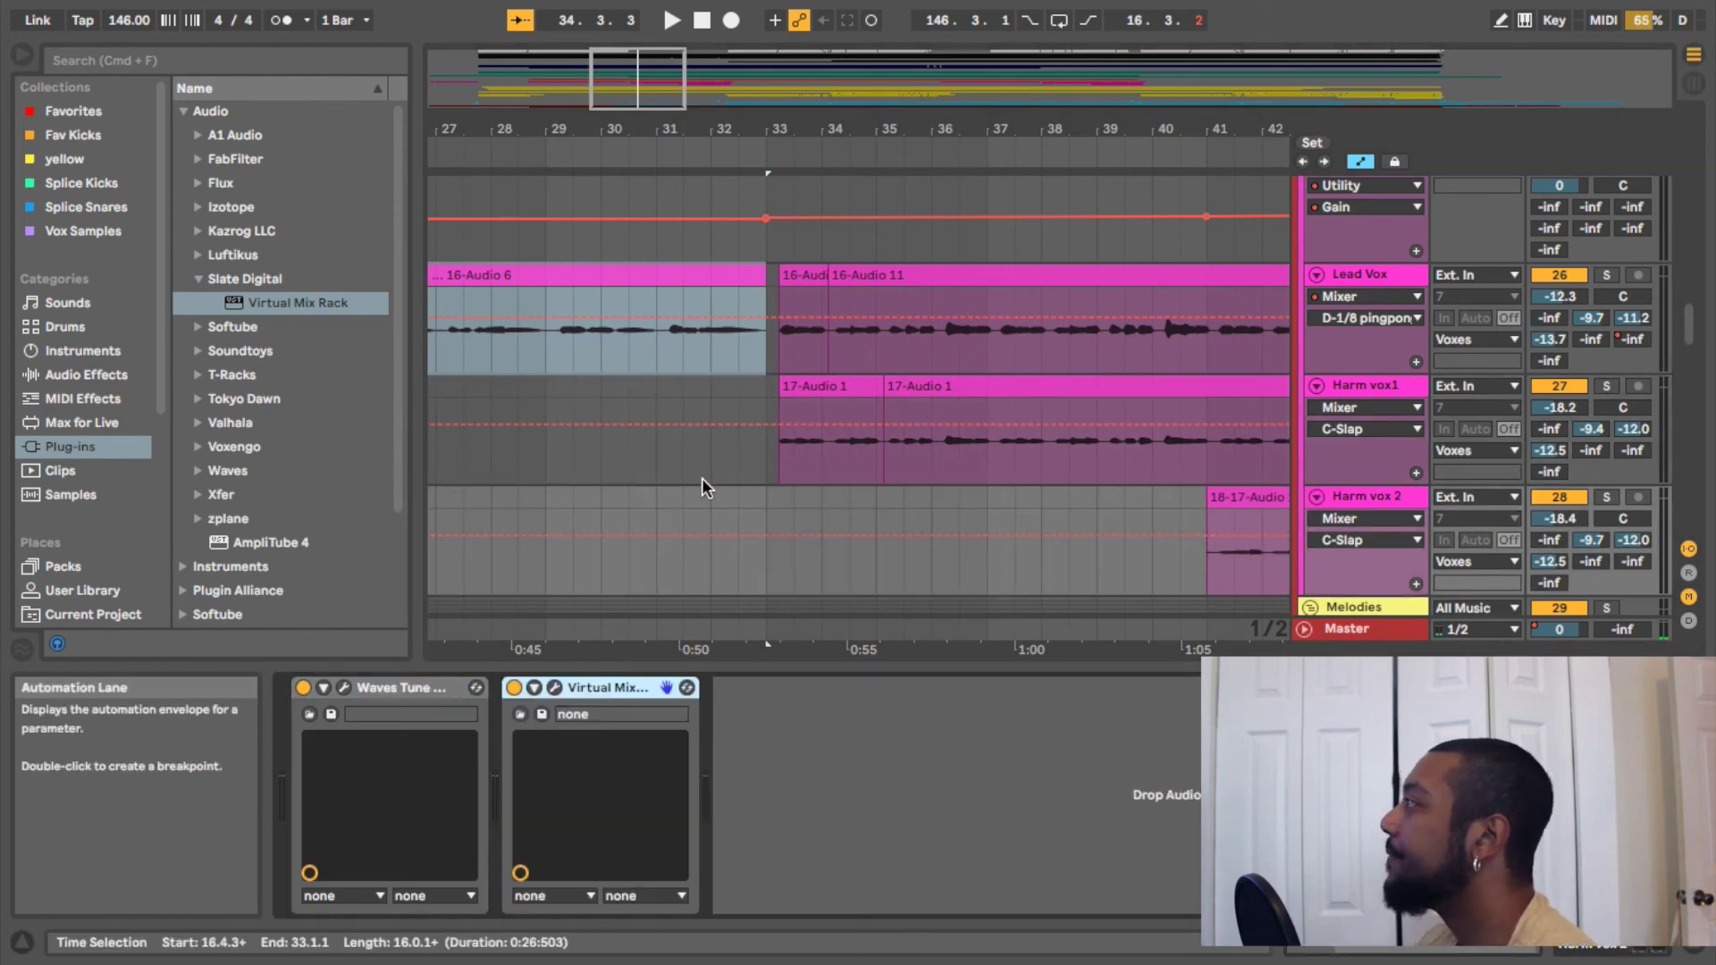
Play from just before the Harm vox1 clips and lower that track's volume to -22.2 dB
{"action": "left_click", "coordinate": [716, 457]}
{"action": "key", "text": "space"}
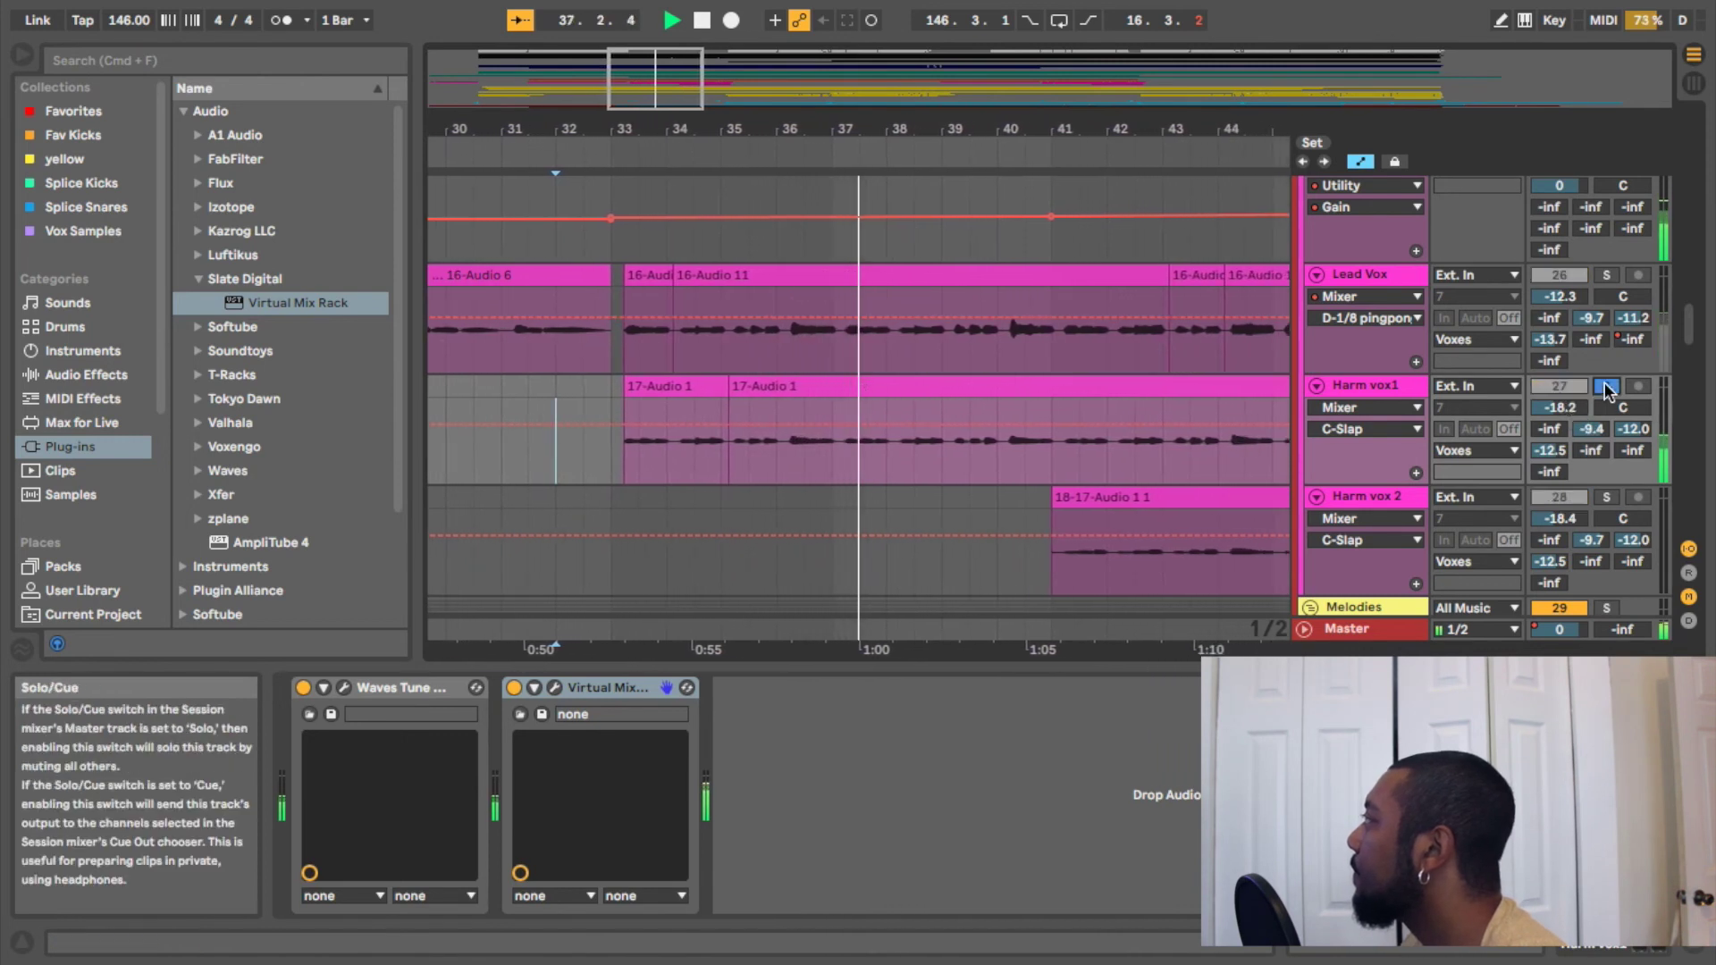
{"action": "left_click", "coordinate": [1556, 407]}
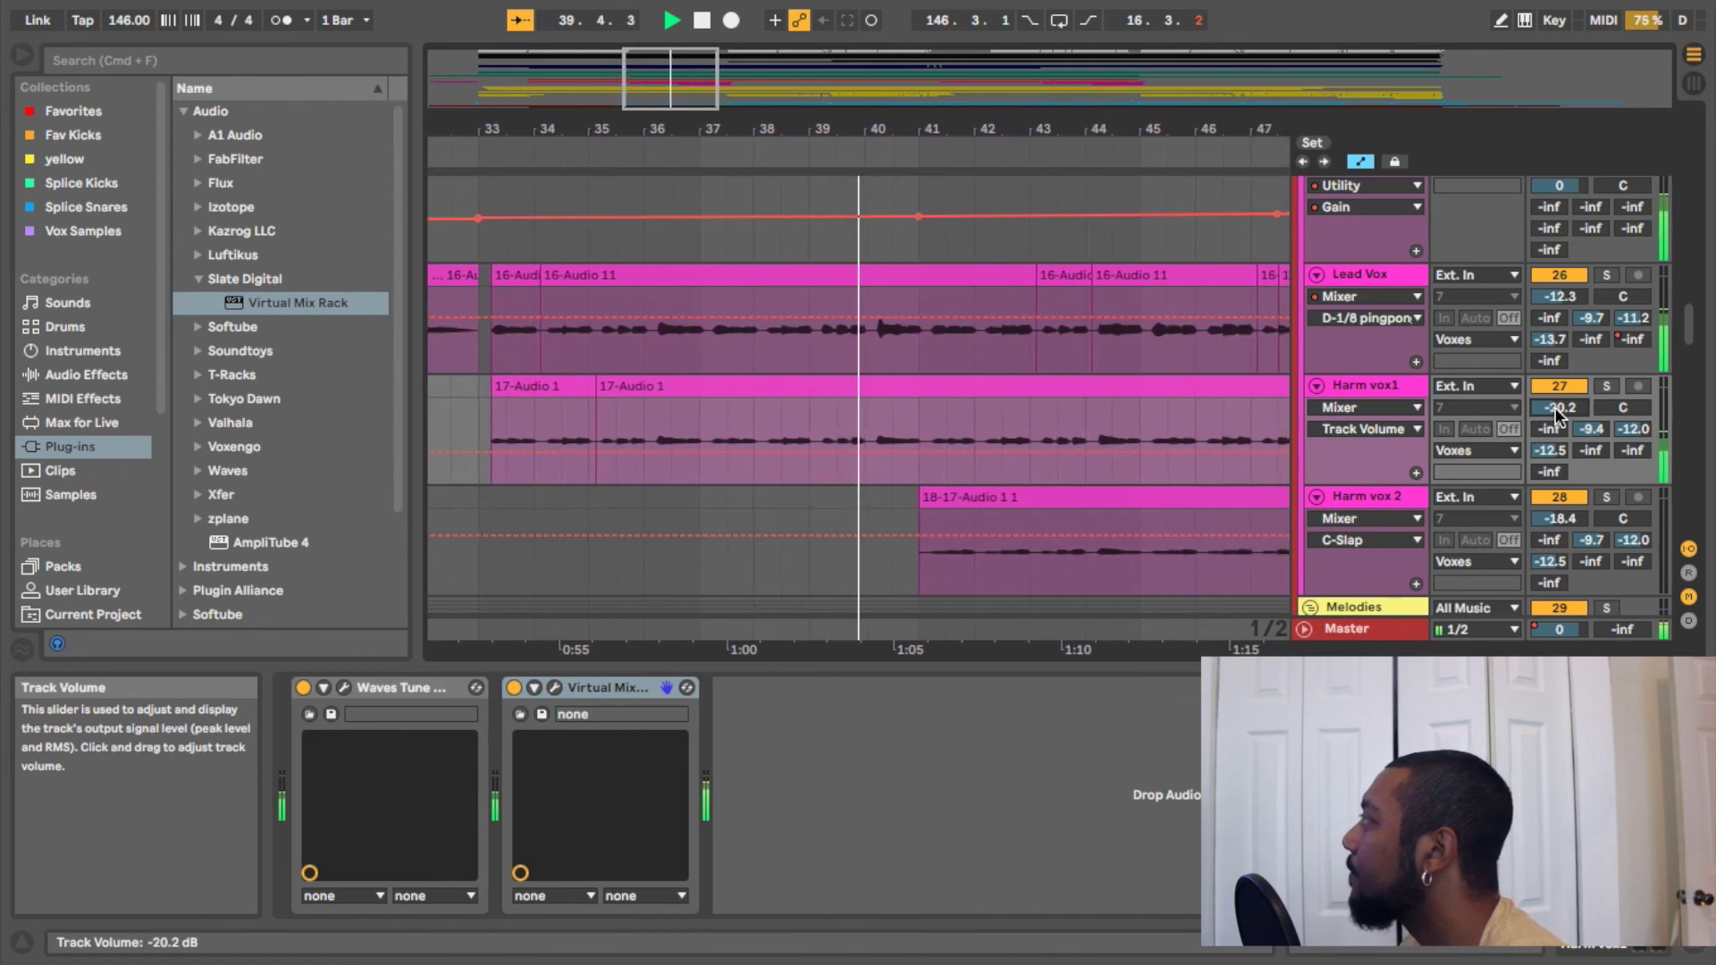
{"action": "scroll", "coordinate": [1555, 408], "scroll_direction": "down", "scroll_amount": 3}
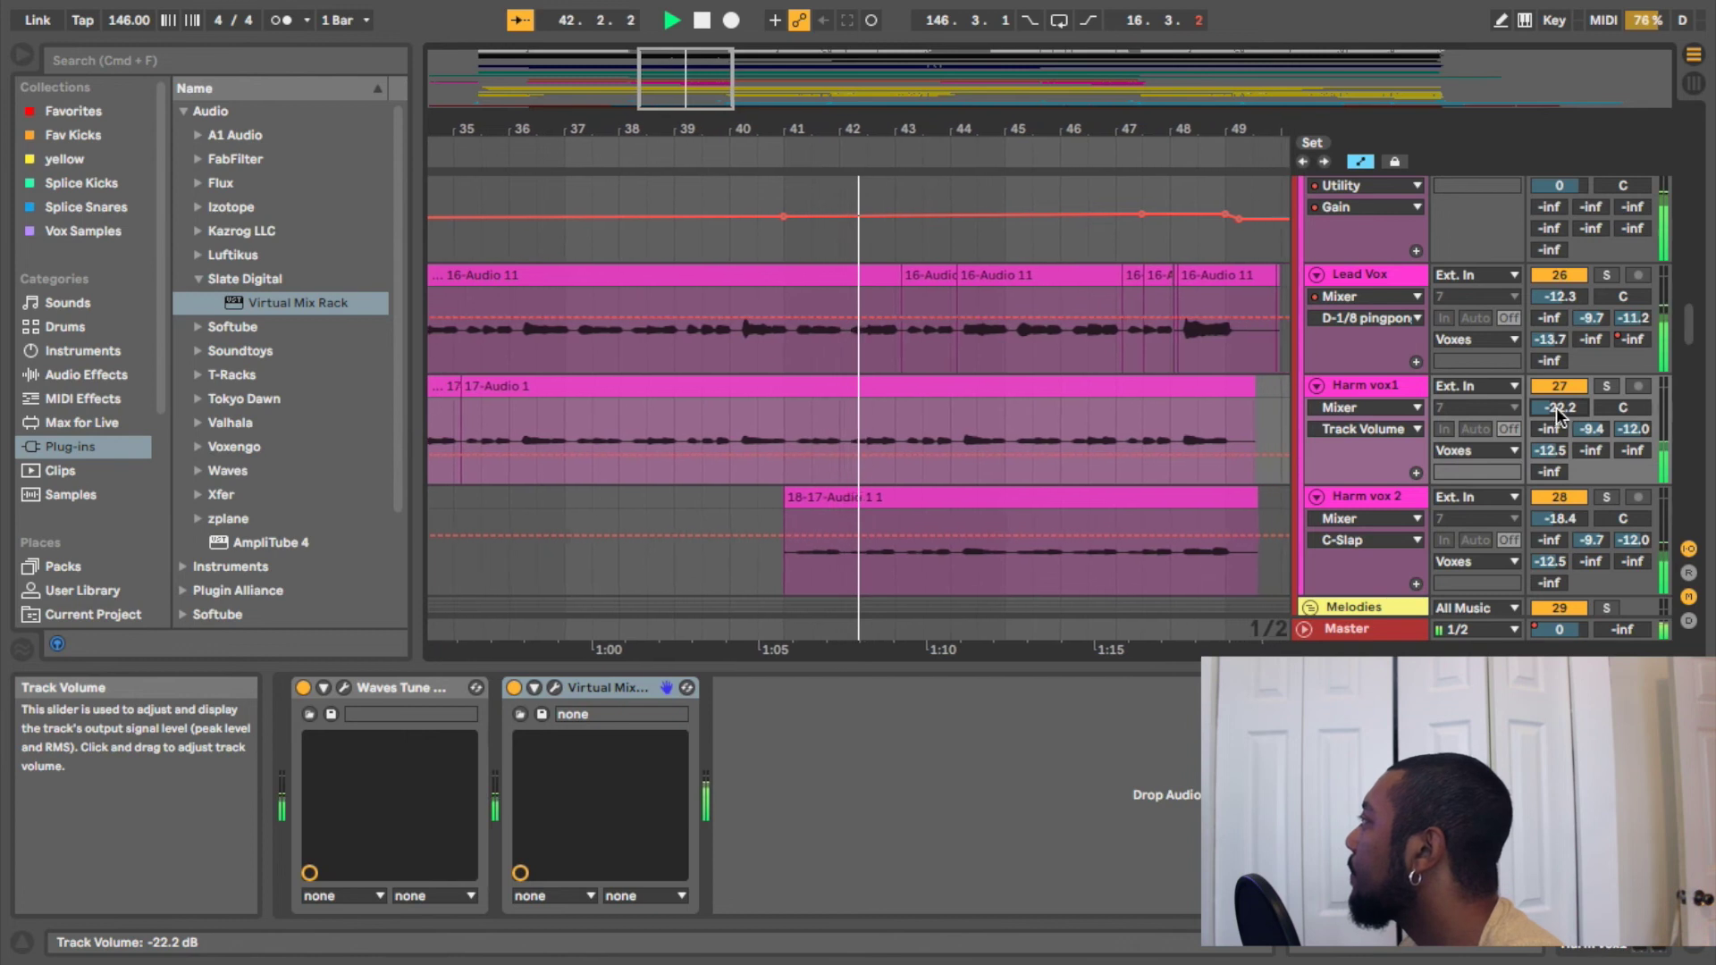
{"action": "scroll", "coordinate": [1555, 407], "scroll_direction": "down", "scroll_amount": 1}
Lower the Harm vox 2 track volume to -25.4 dB during playback, and stop playback
{"action": "scroll", "coordinate": [1557, 523], "scroll_direction": "down", "scroll_amount": 6}
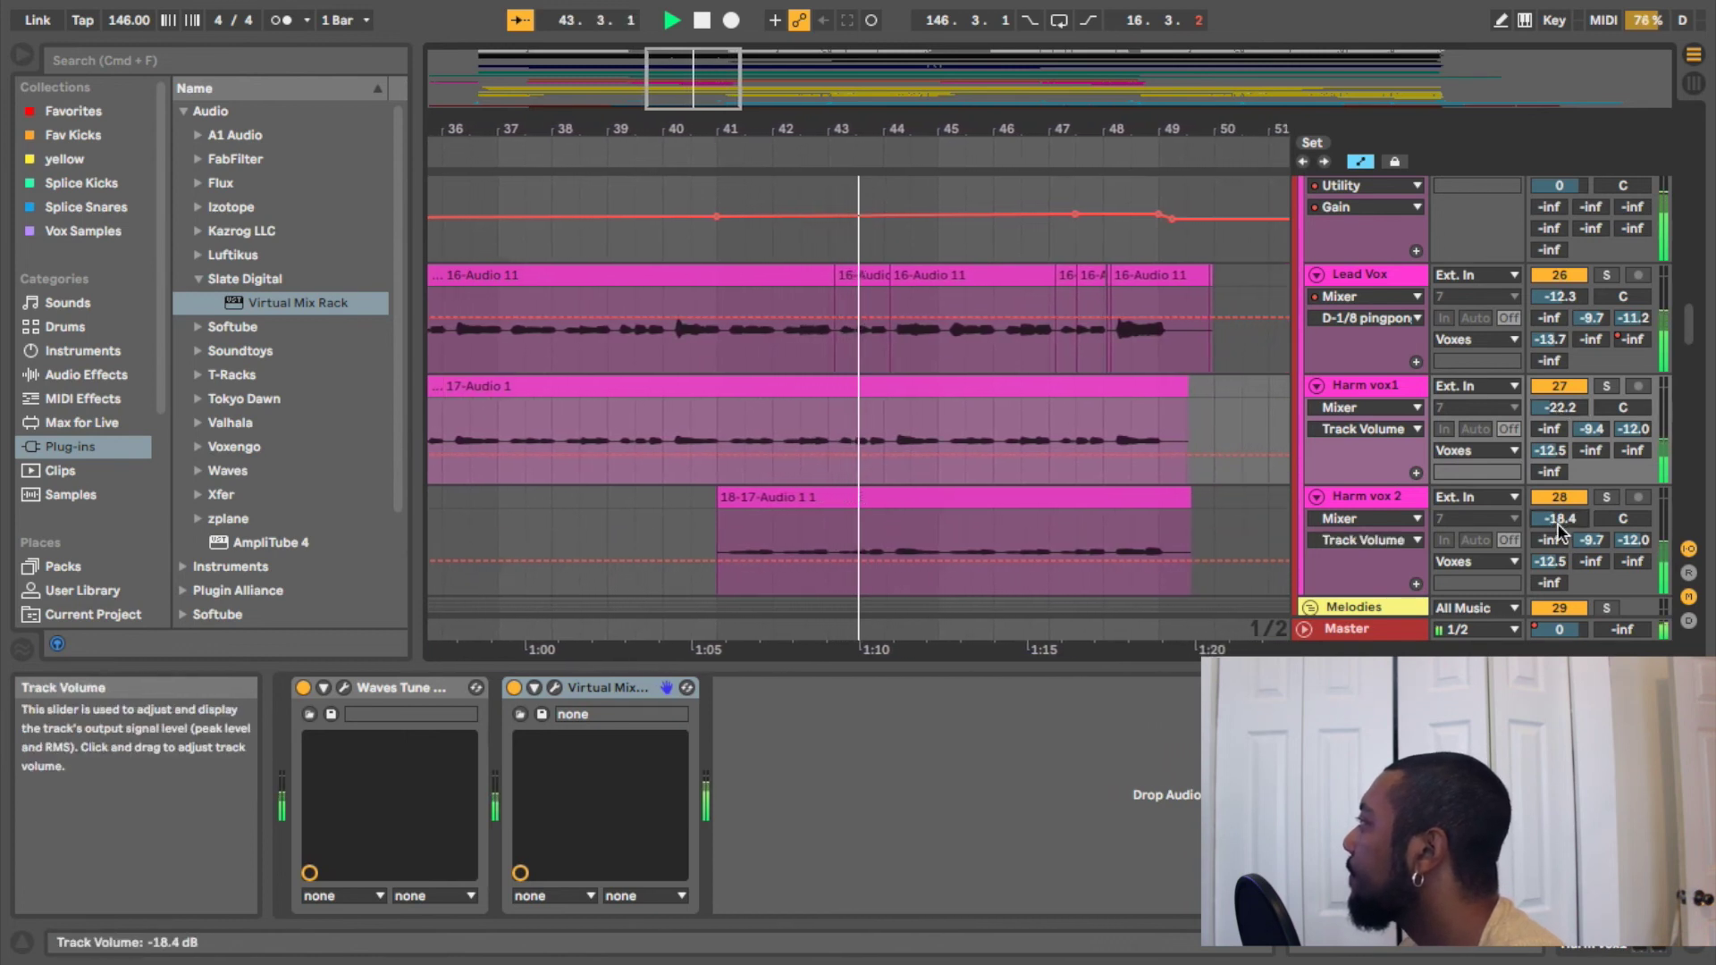
{"action": "scroll", "coordinate": [1557, 523], "scroll_direction": "down", "scroll_amount": 1}
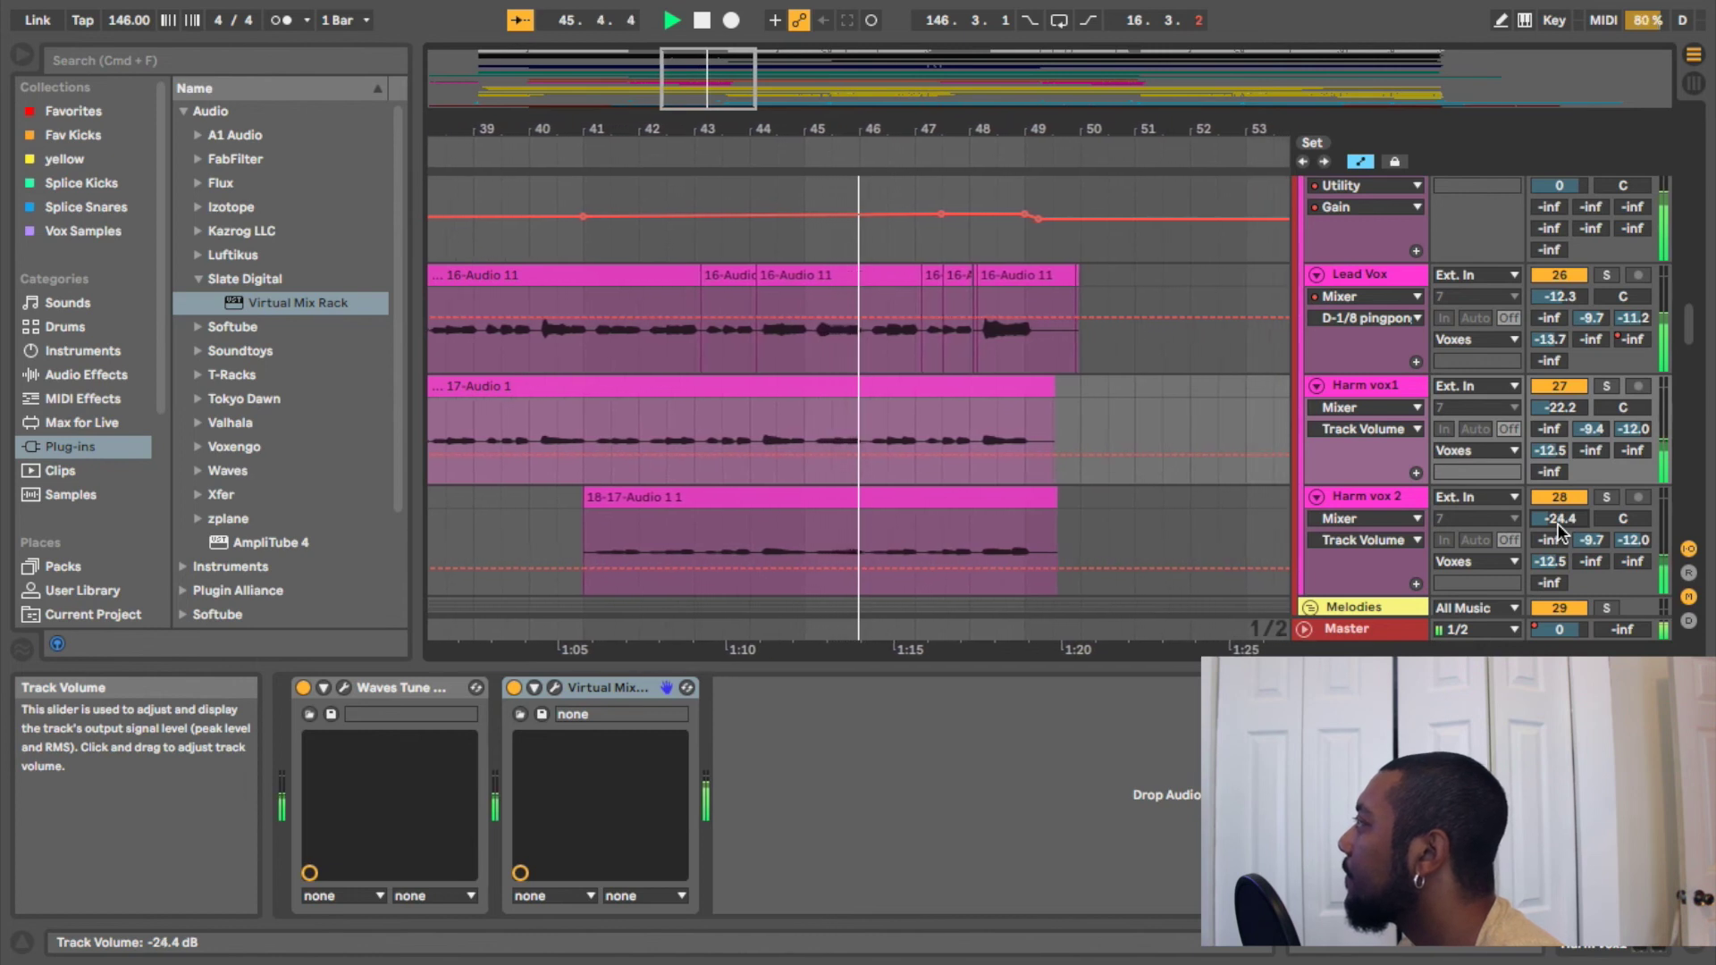
{"action": "scroll", "coordinate": [1557, 523], "scroll_direction": "down", "scroll_amount": 1}
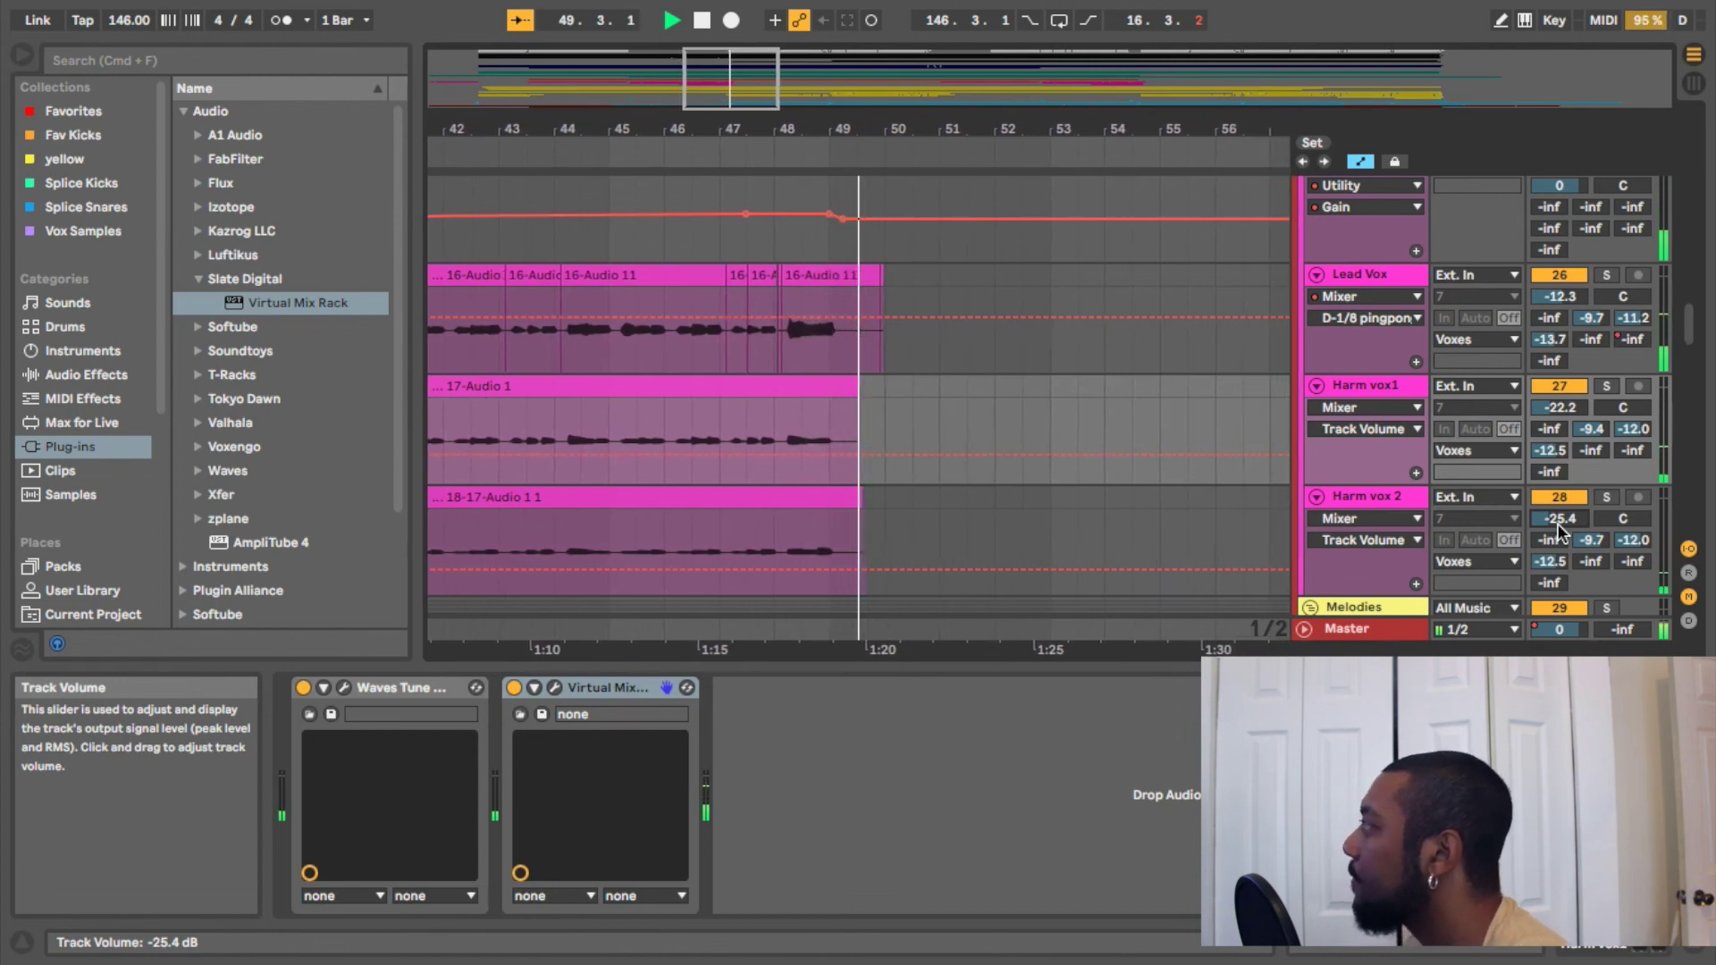
{"action": "key", "text": "space"}
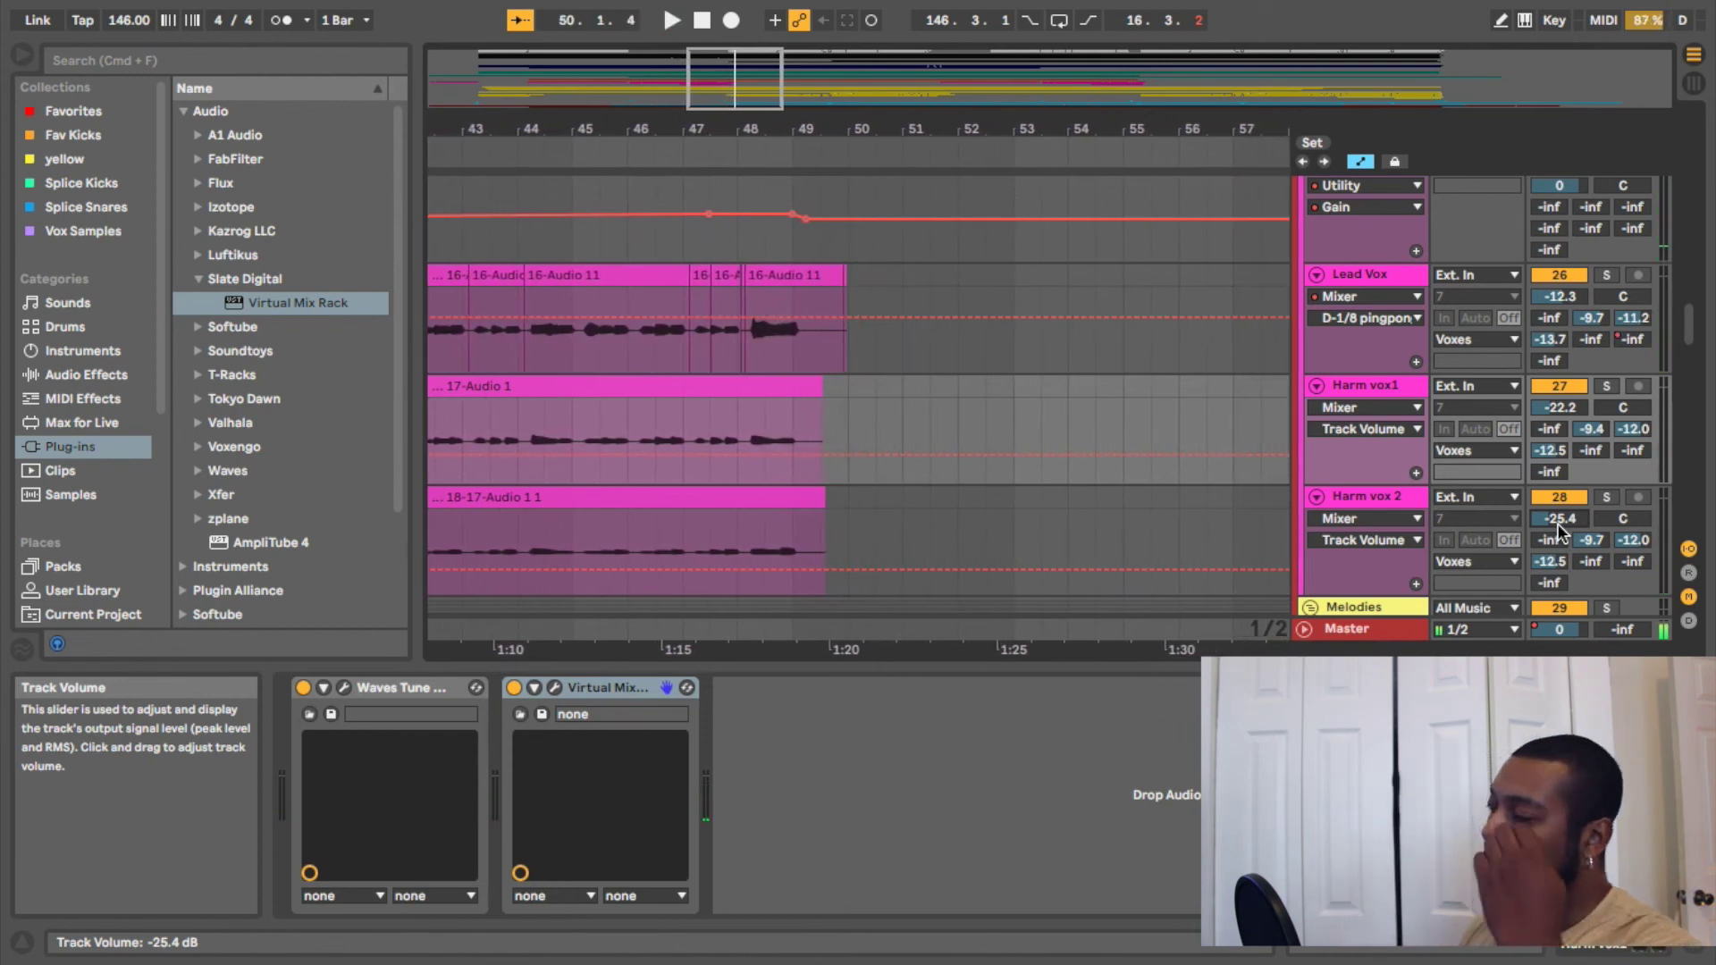